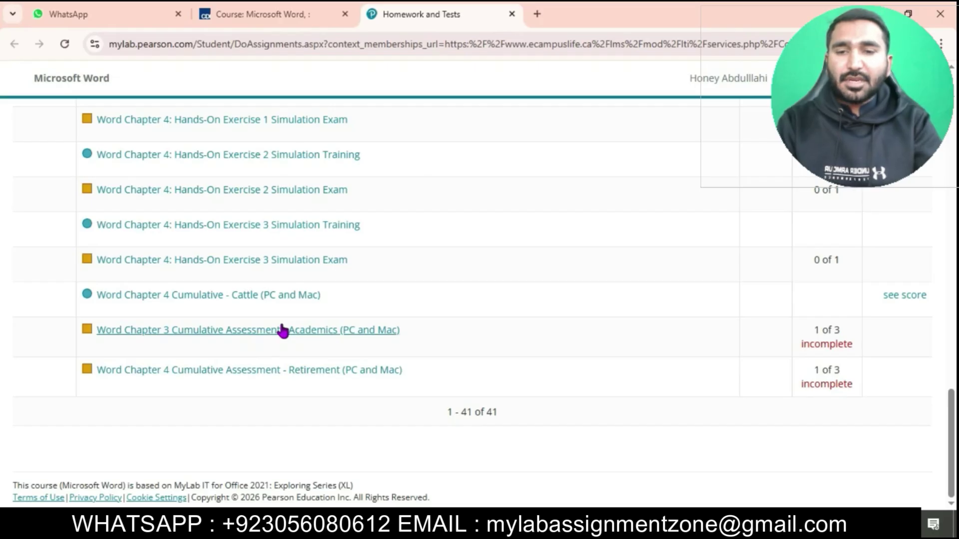
Launch the Word Chapter 3 Cumulative Assessment - Academics (PC and Mac) assignment and download all of its starting materials.
left_click(307, 329)
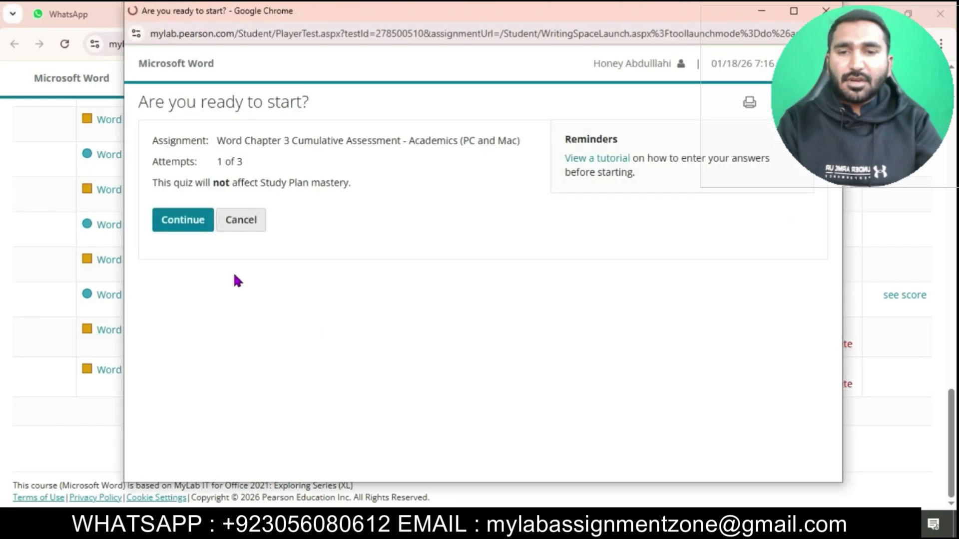
left_click(173, 228)
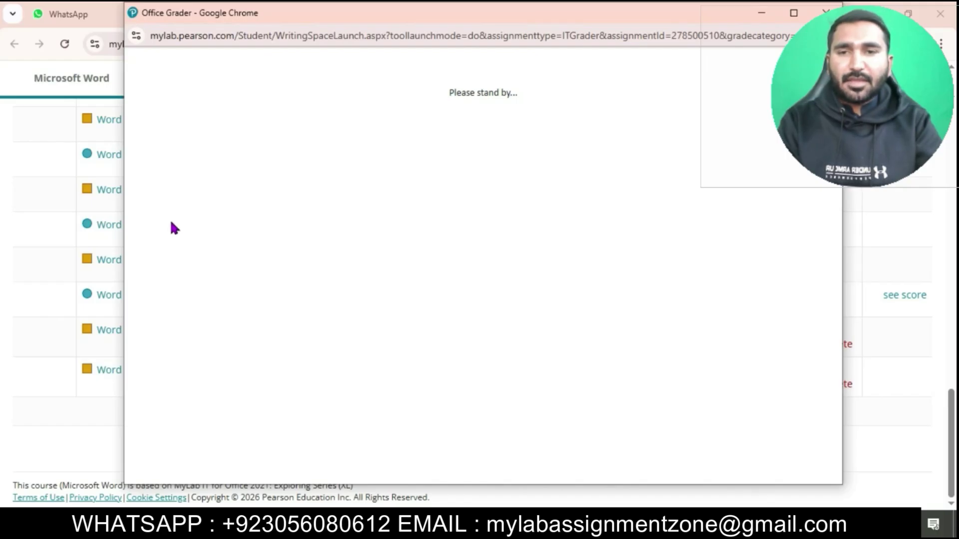
left_click(793, 13)
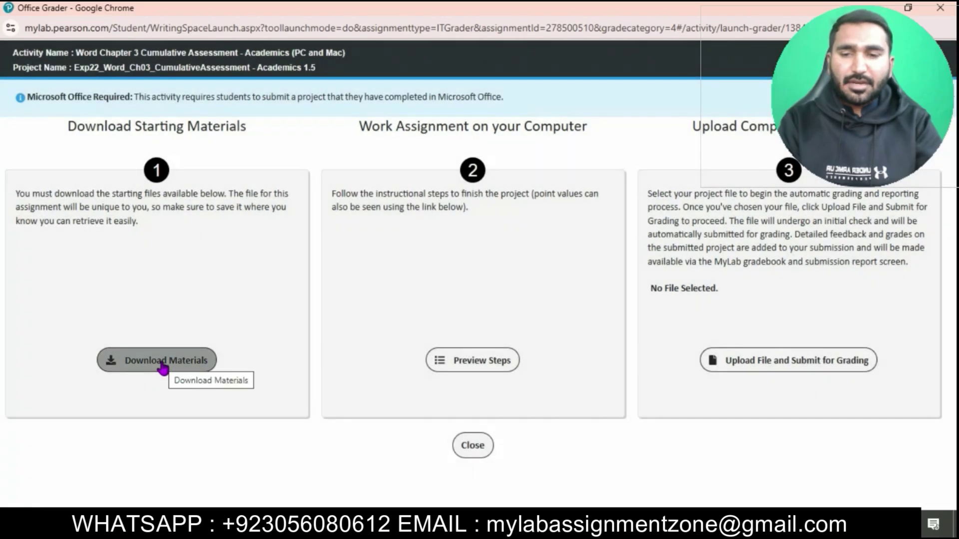
left_click(163, 369)
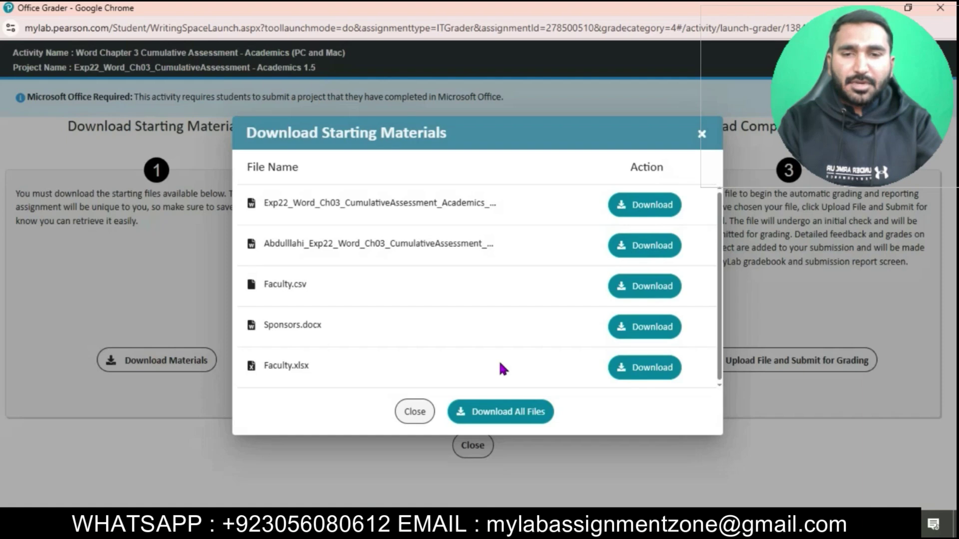
left_click(506, 406)
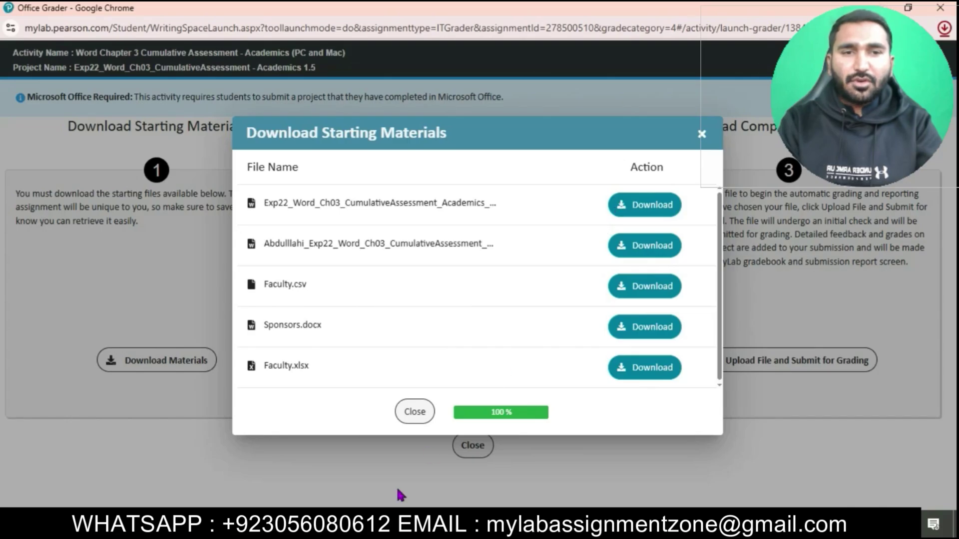
Open the Exp22_Word_Ch03_CumulativeAssessment_Academics_Instructions document from the Downloads folder and enable editing.
left_click(349, 524)
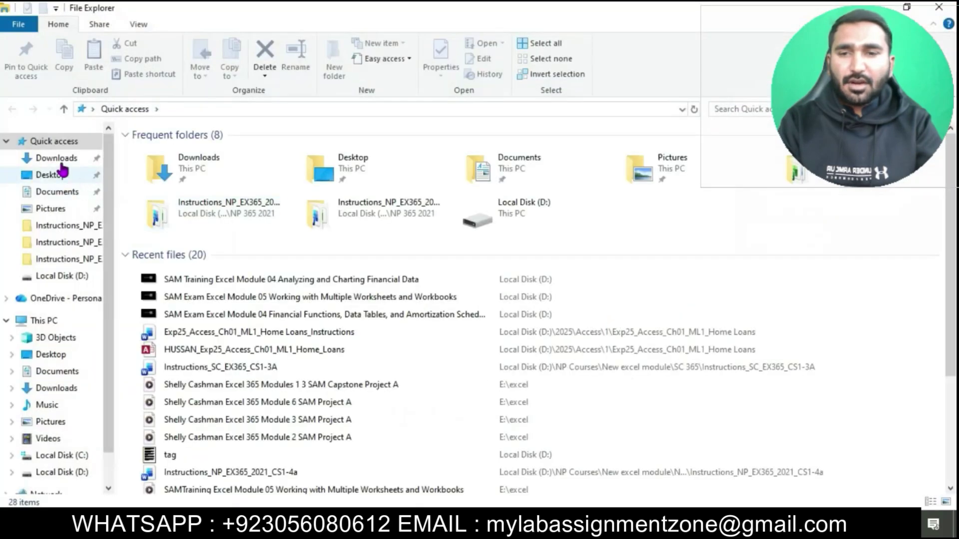
left_click(58, 158)
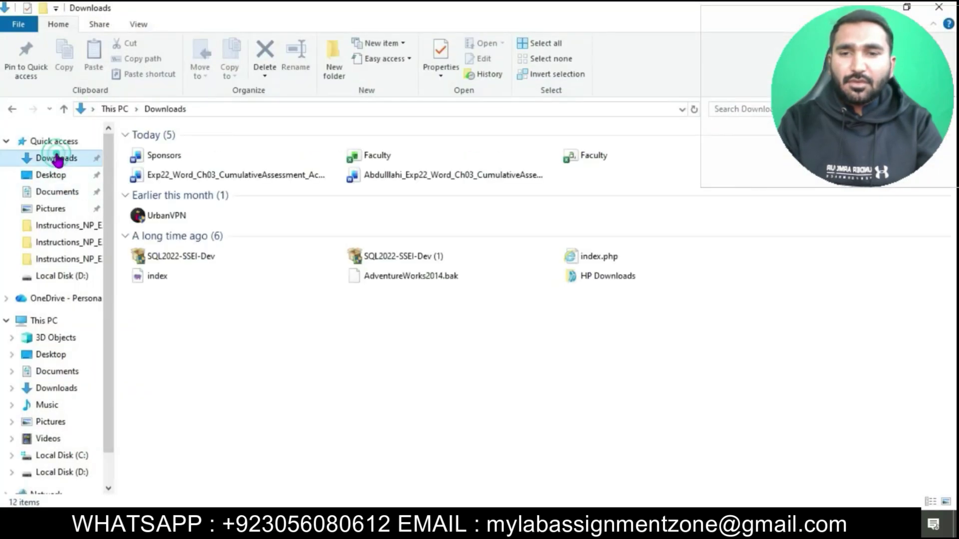
double_click(266, 175)
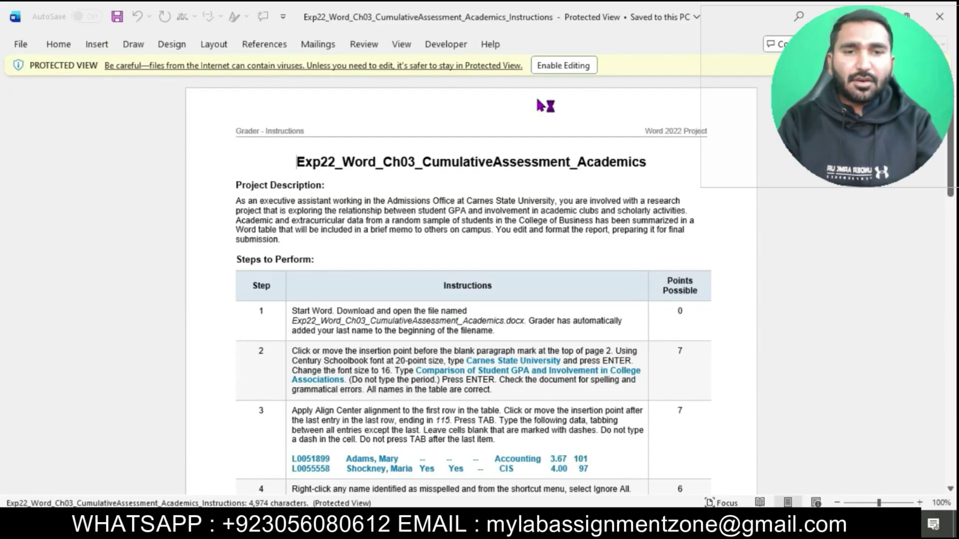
left_click(564, 65)
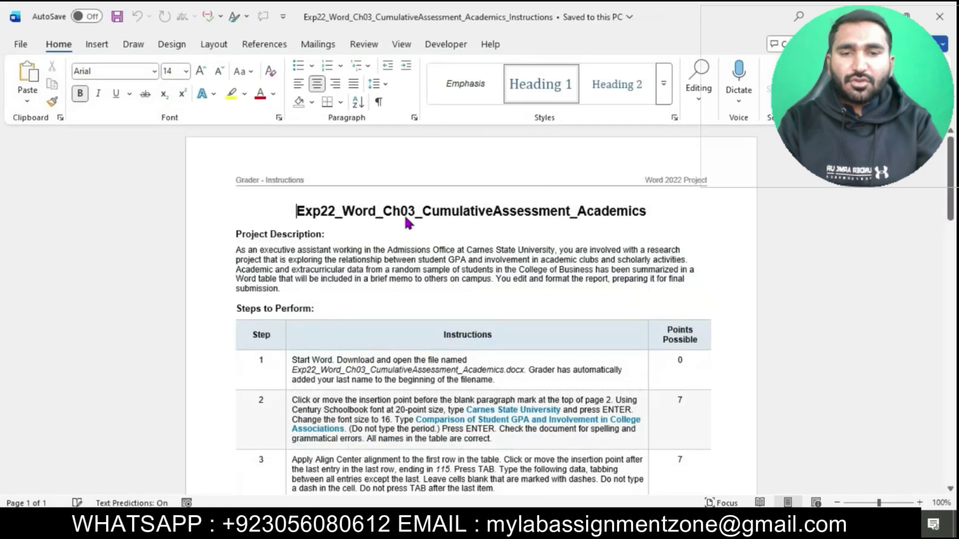
Set the instructions document's title to 18-point size and highlight it in turquoise.
left_click_drag(299, 212, 633, 217)
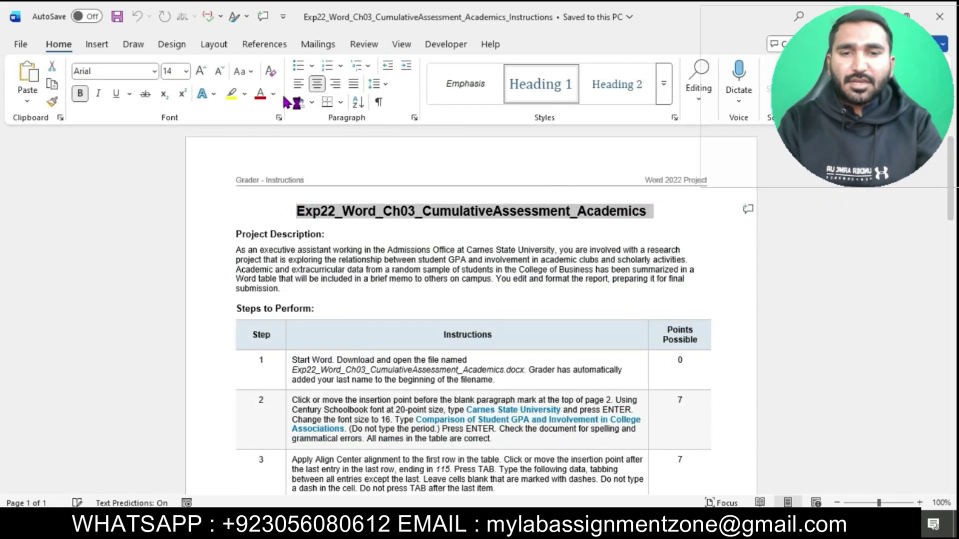
left_click(186, 71)
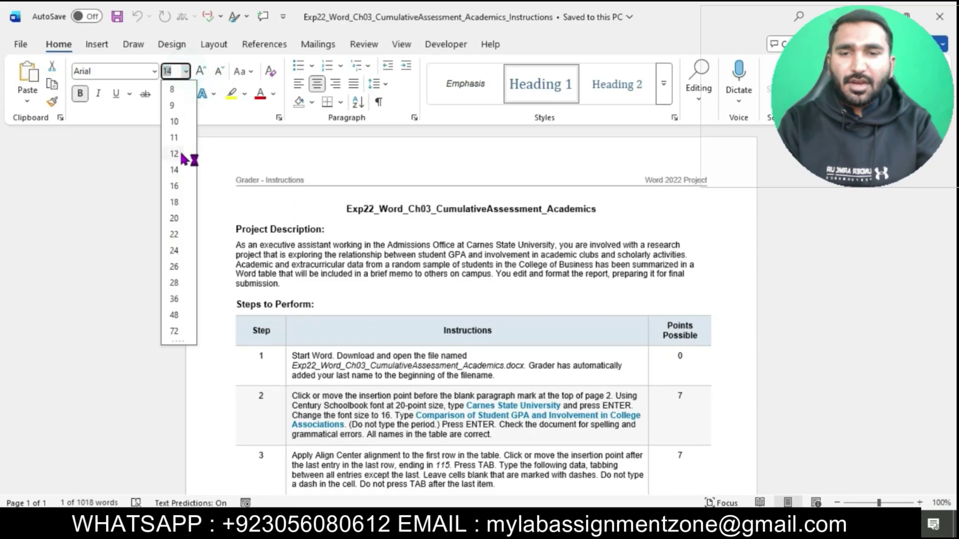
left_click(174, 201)
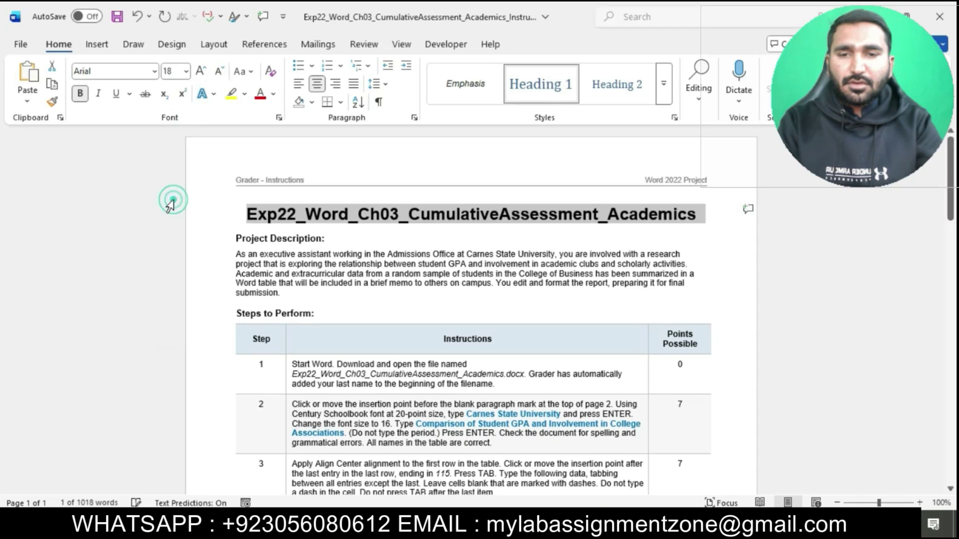
left_click(245, 94)
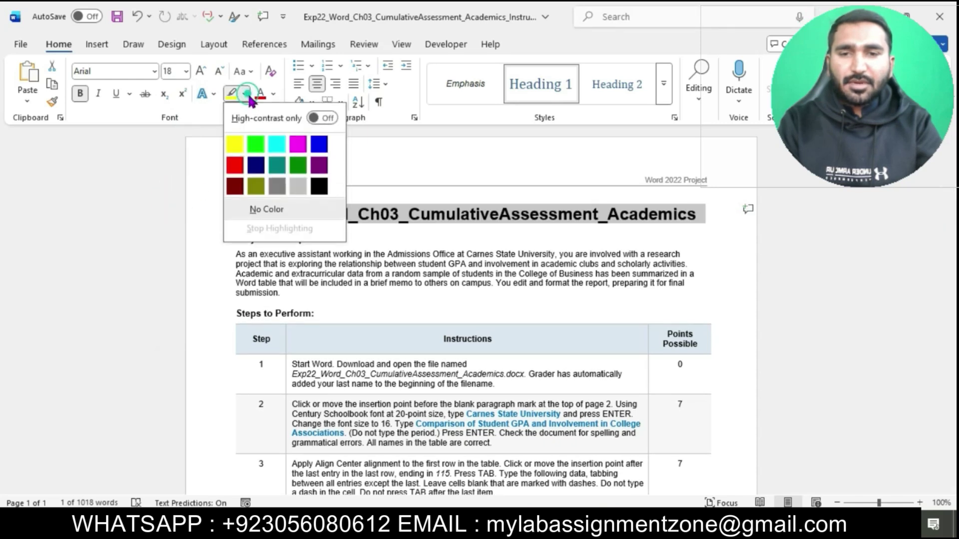
left_click(276, 144)
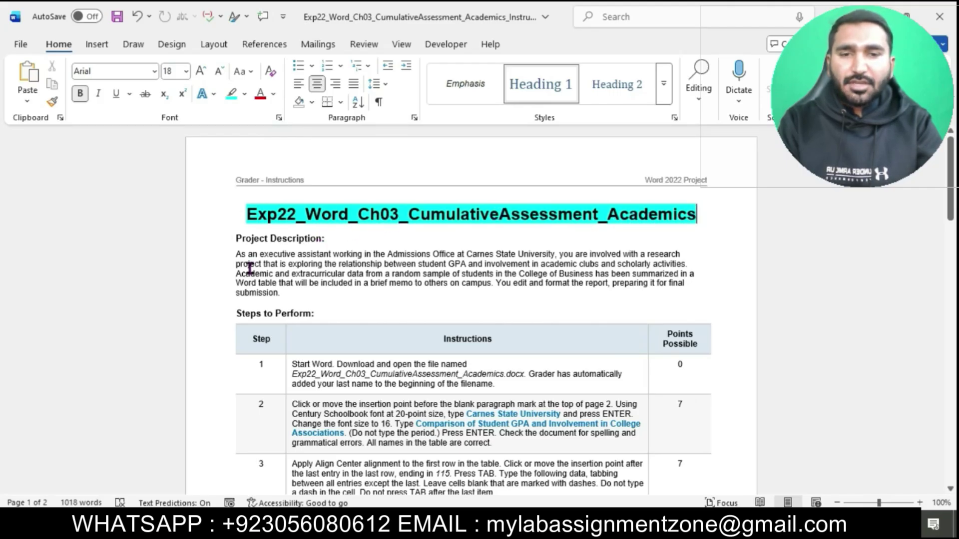
Set the font size of the step numbers and instructions in the Steps to Perform table, from step 1 through 21, to 12.
scroll(249, 265, "down", 2)
left_click_drag(288, 308, 411, 443)
scroll(345, 446, "down", 20)
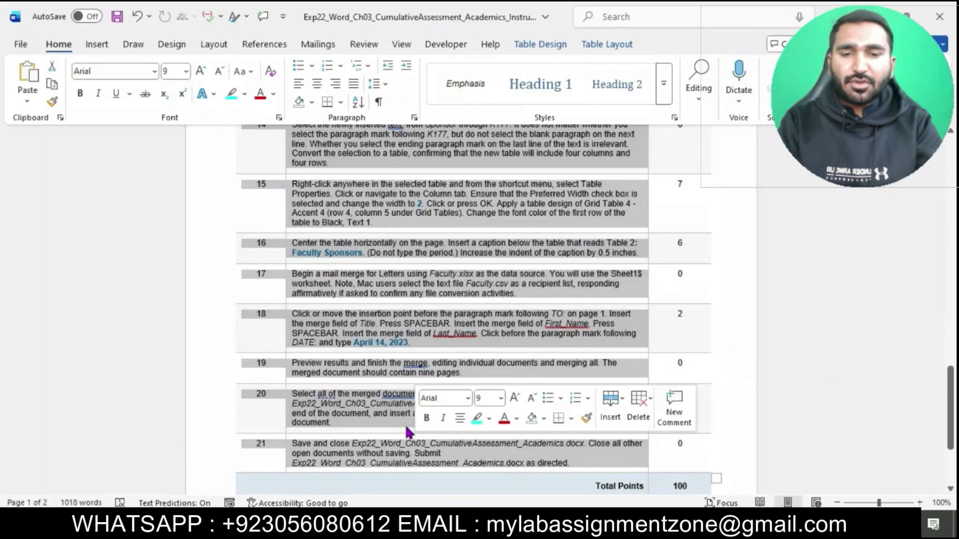
left_click(186, 72)
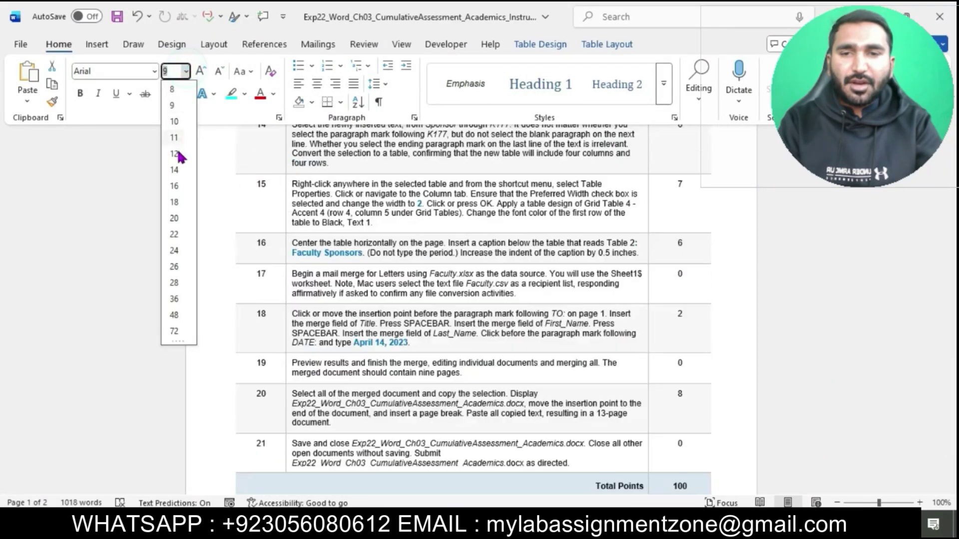
left_click(175, 155)
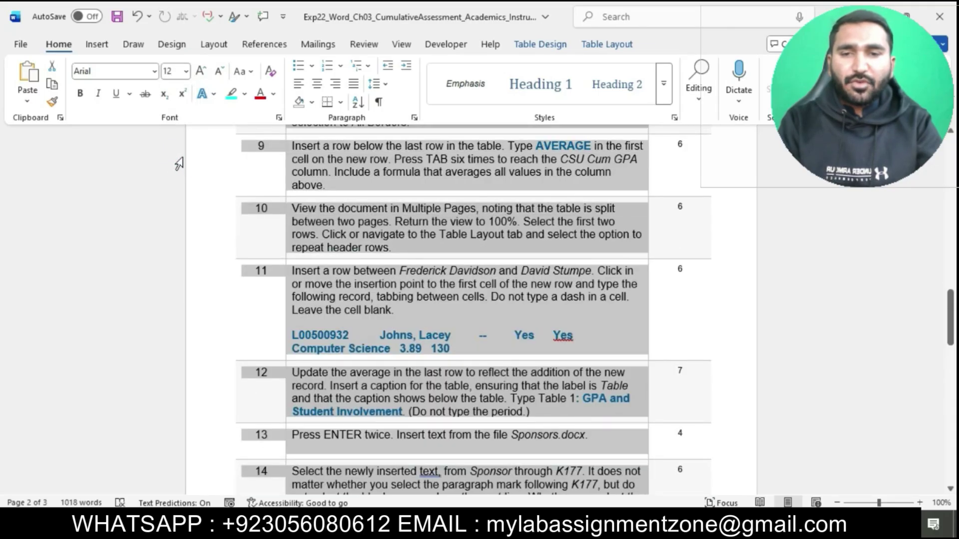
Highlight the step 1 instruction text in the Steps to Perform table in turquoise.
scroll(387, 198, "up", 3, "ctrl")
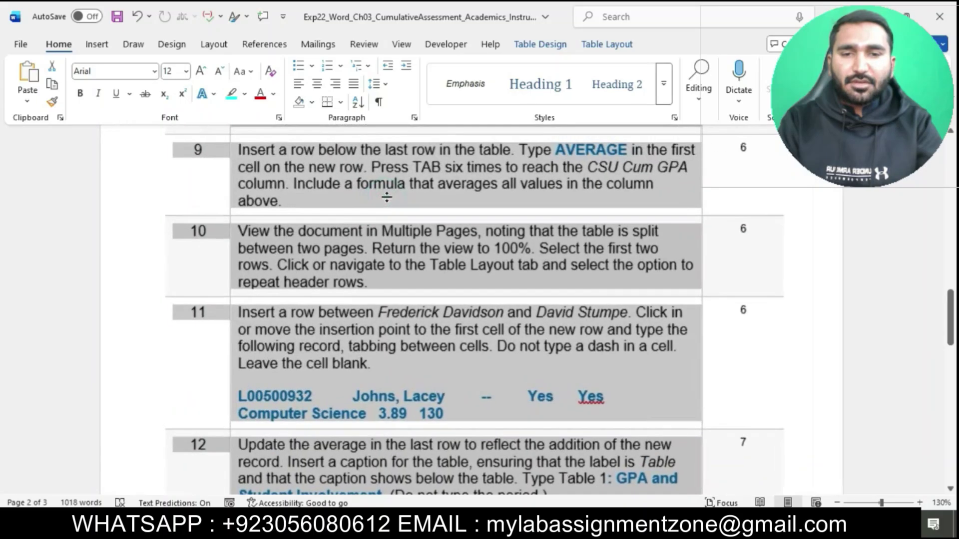
scroll(386, 198, "up", 10)
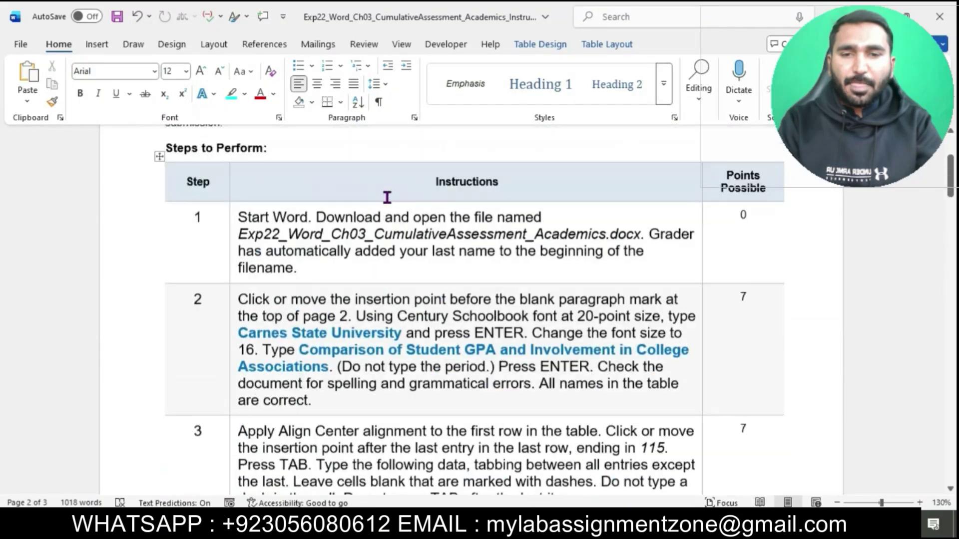
scroll(386, 197, "up", 5)
scroll(386, 197, "down", 4)
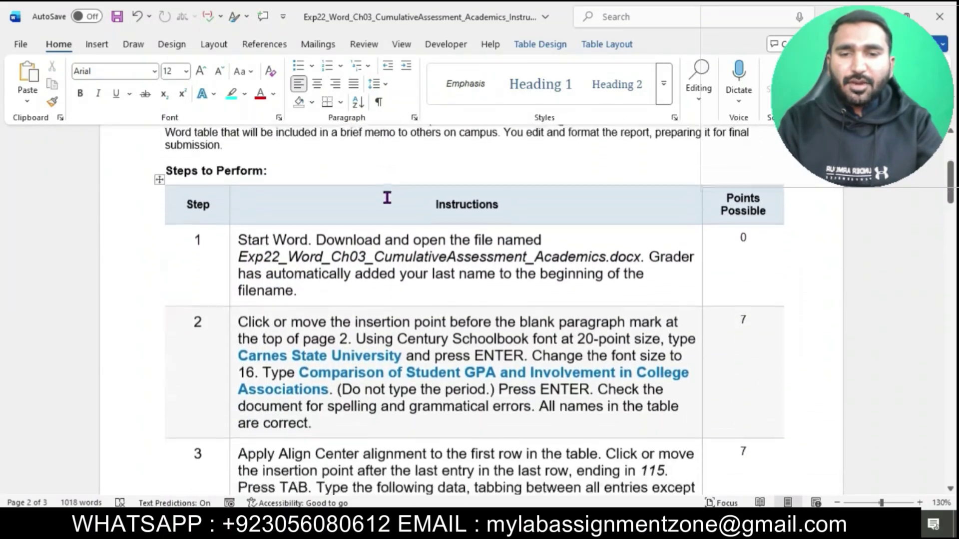
left_click(230, 231)
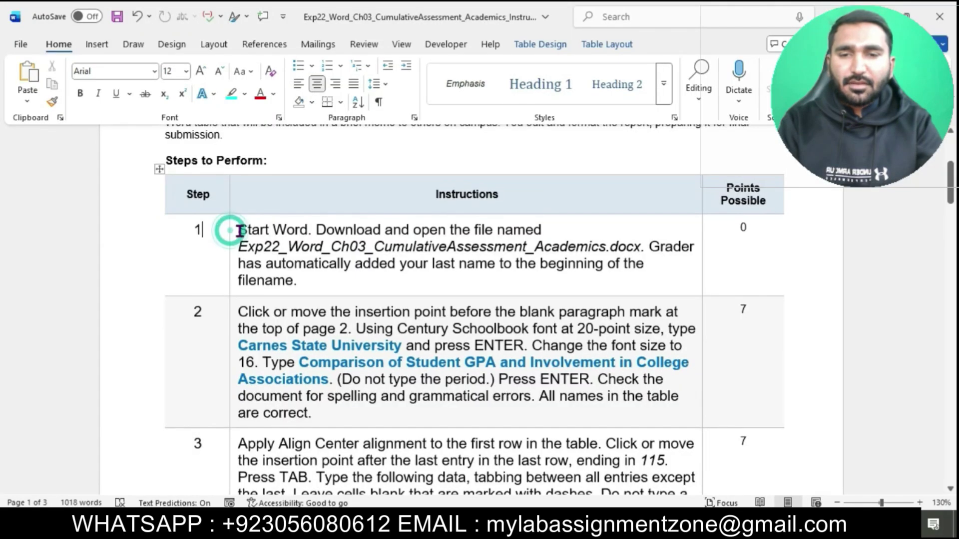
left_click(233, 230)
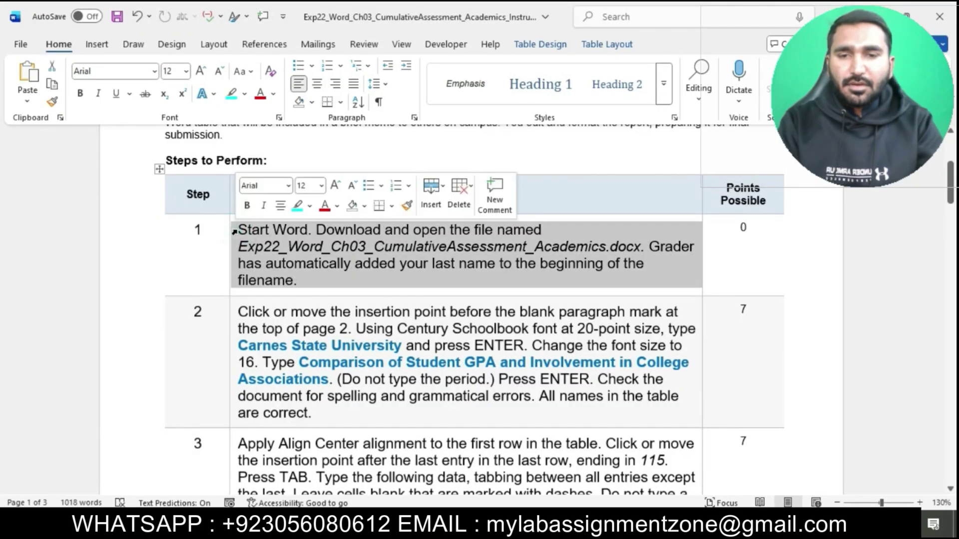
left_click(297, 205)
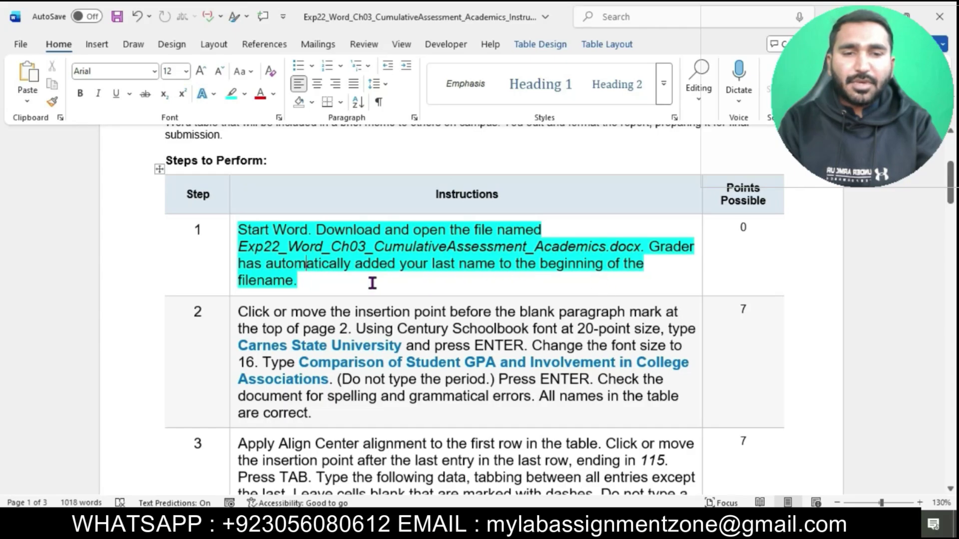
Open the downloaded personalized Exp22_Word_Ch03_CumulativeAssessment_Academics assignment document and enable editing.
key("alt+Tab")
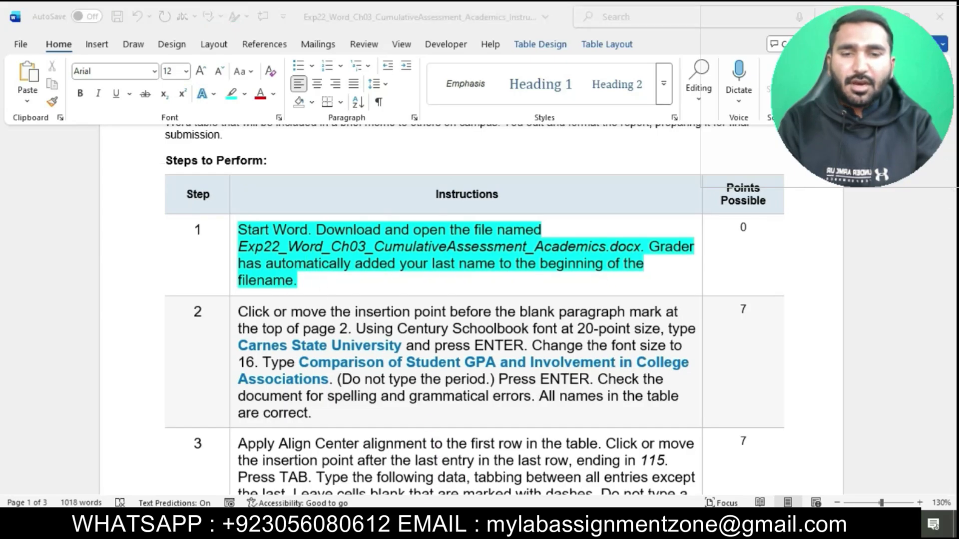
double_click(453, 176)
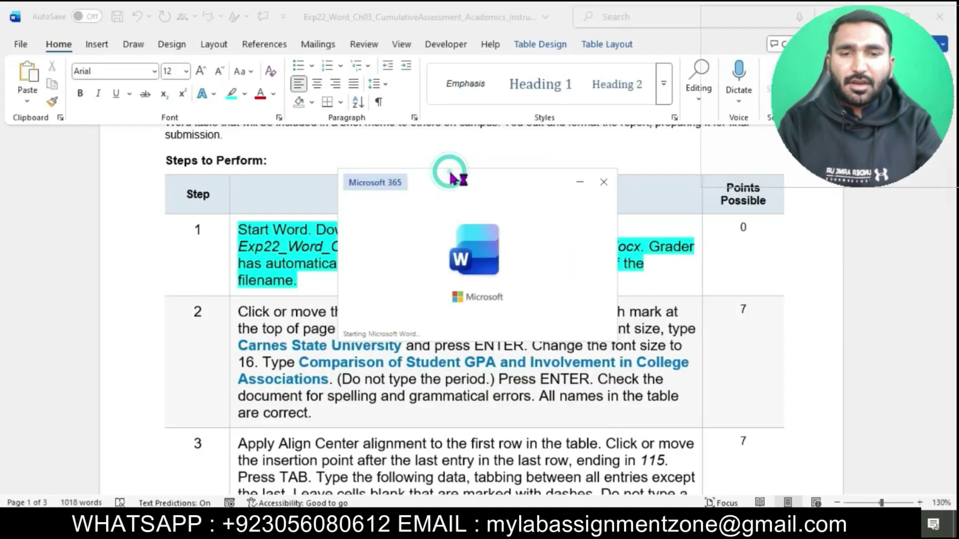
left_click(553, 69)
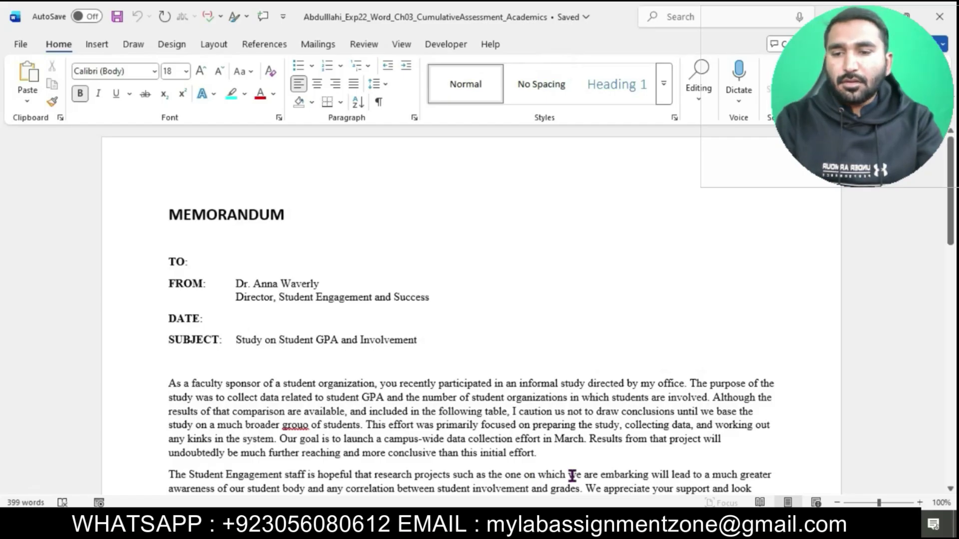
Switch back to the instructions document and highlight the step 2 instruction text in turquoise.
left_click(507, 460)
scroll(493, 344, "down", 3)
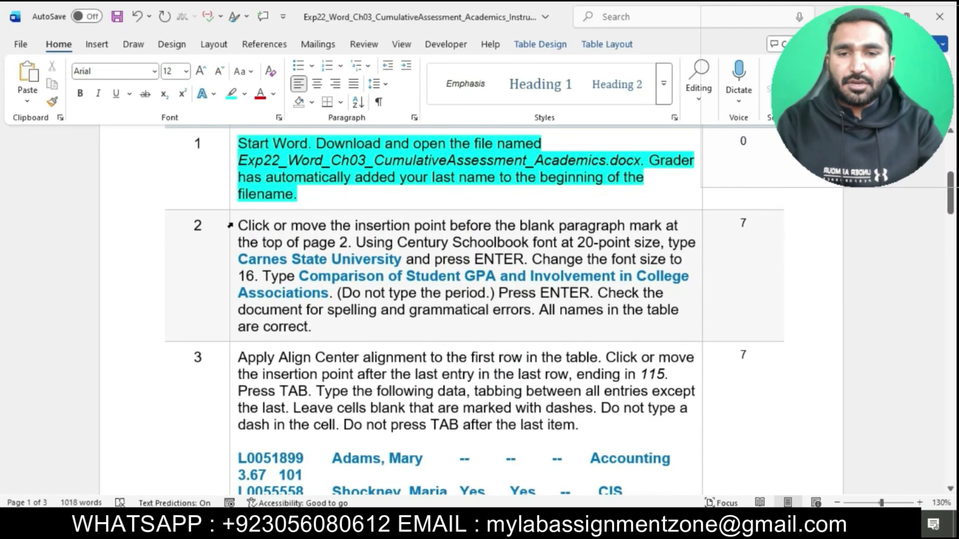
left_click(230, 226)
left_click(295, 266)
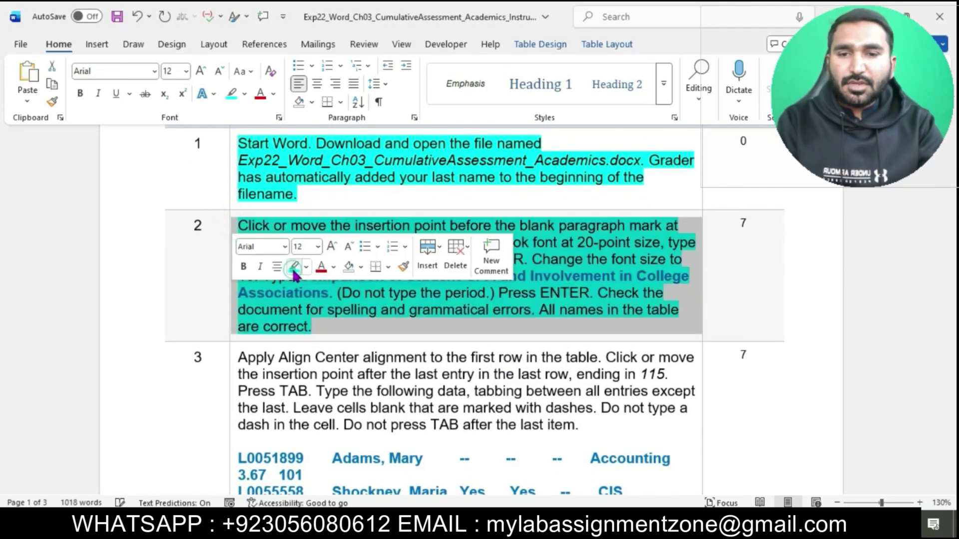
left_click(385, 325)
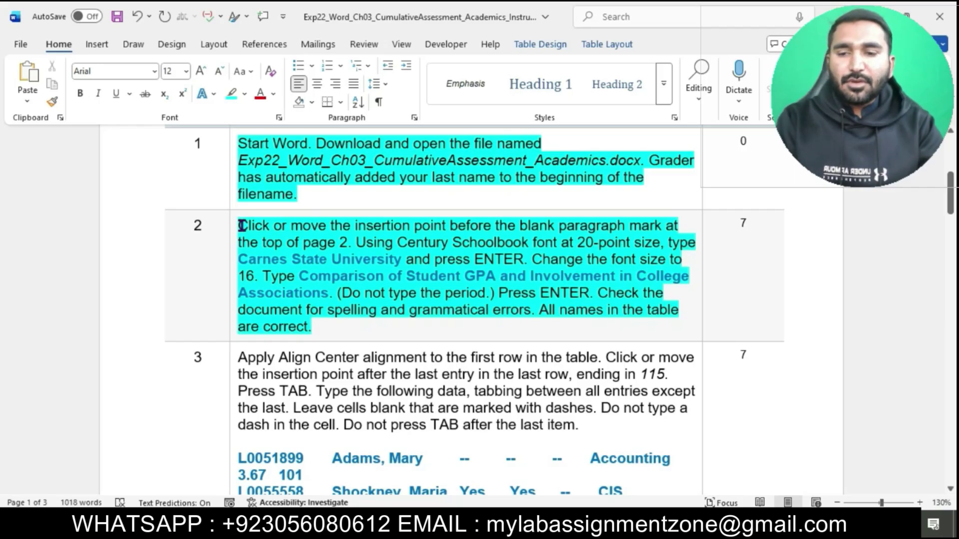
Mark the first sentence of step 2, then place the insertion point in the assignment document's blank paragraph at the top of page 2.
left_click_drag(241, 225, 355, 244)
mouse_move(542, 529)
left_click(617, 470)
scroll(571, 388, "down", 10)
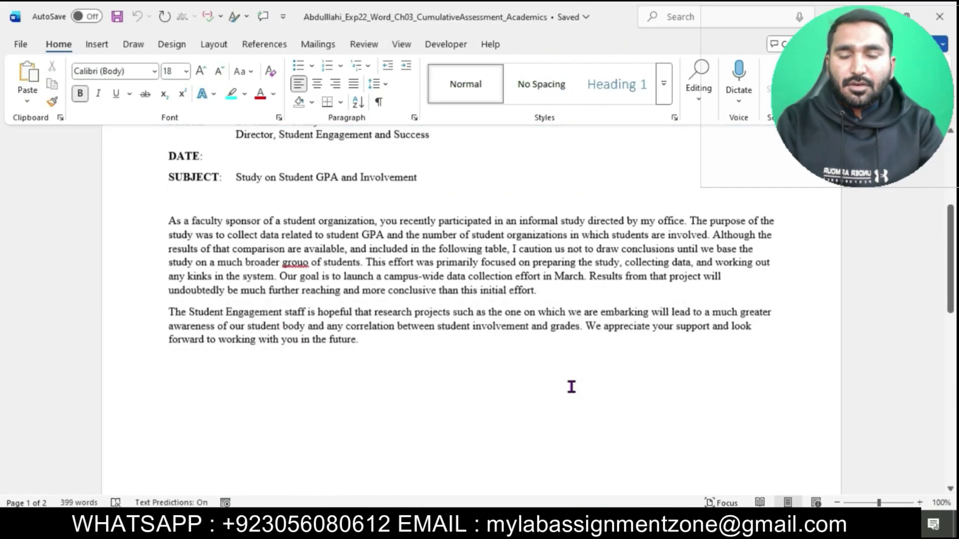
scroll(572, 388, "down", 2)
left_click(239, 285)
Mark the step 2 font requirement in the instructions document, then set the assignment document's blank page 2 paragraph to Century Schoolbook.
mouse_move(519, 529)
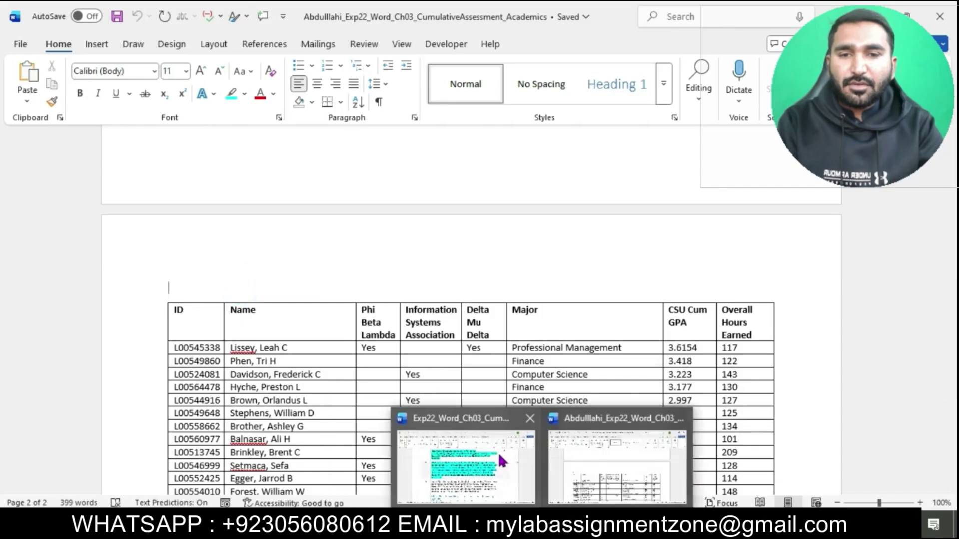
left_click(499, 452)
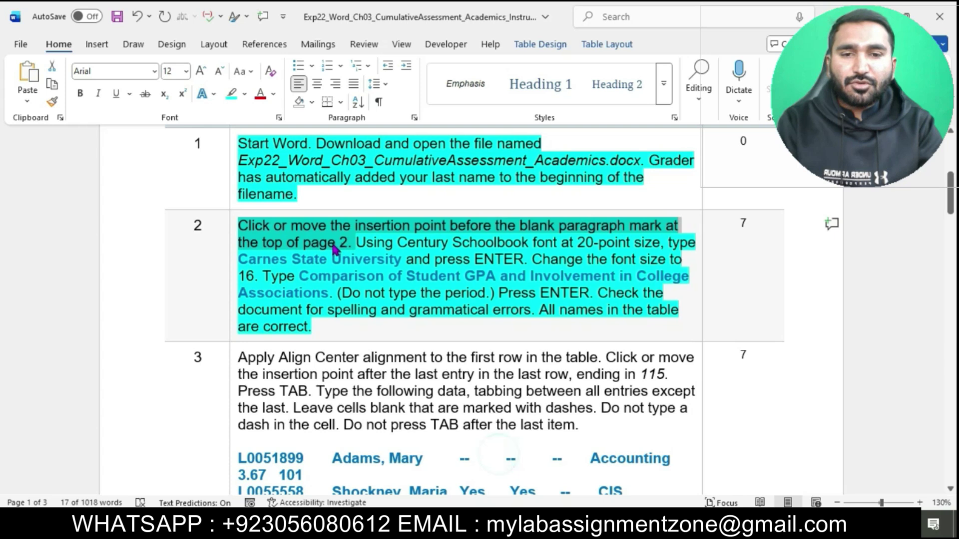
left_click_drag(358, 244, 645, 251)
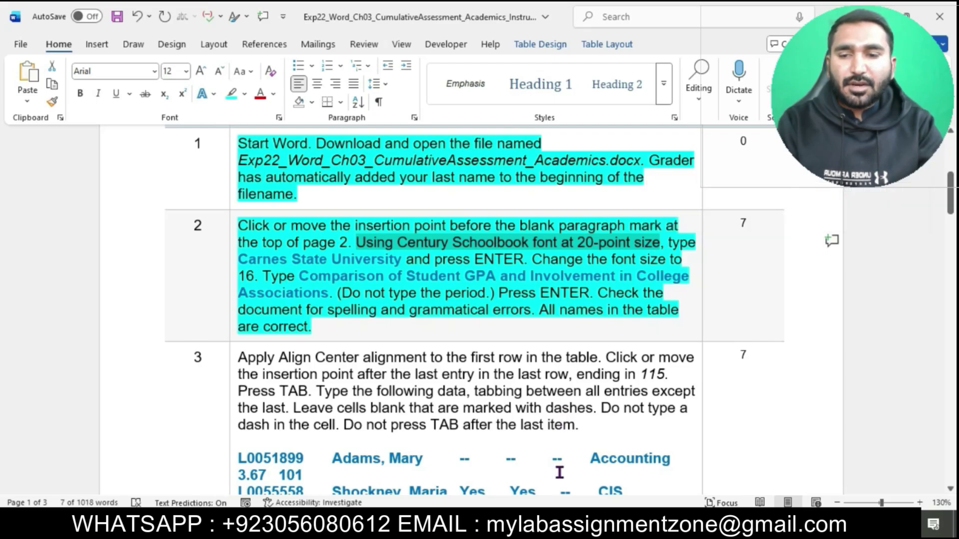
mouse_move(542, 525)
left_click(589, 489)
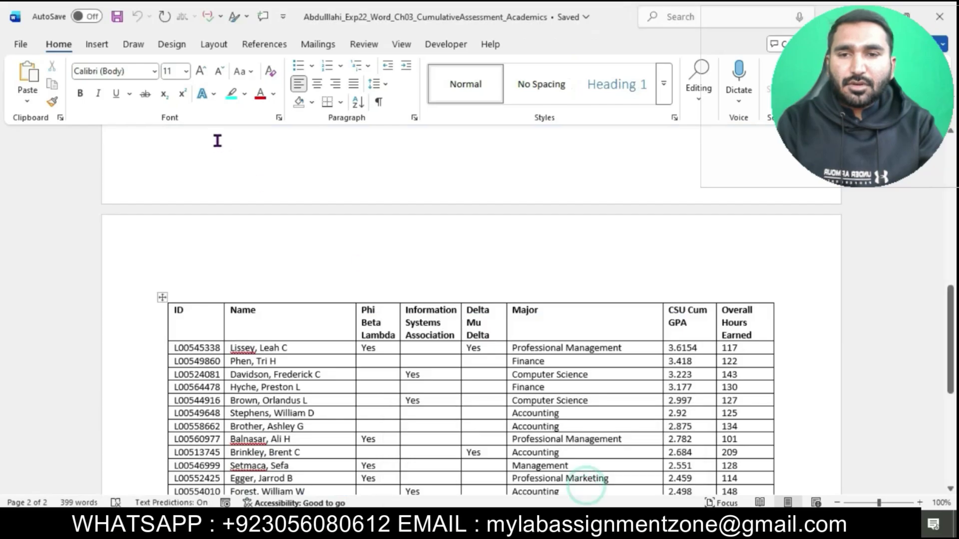
left_click(153, 72)
left_click(153, 71)
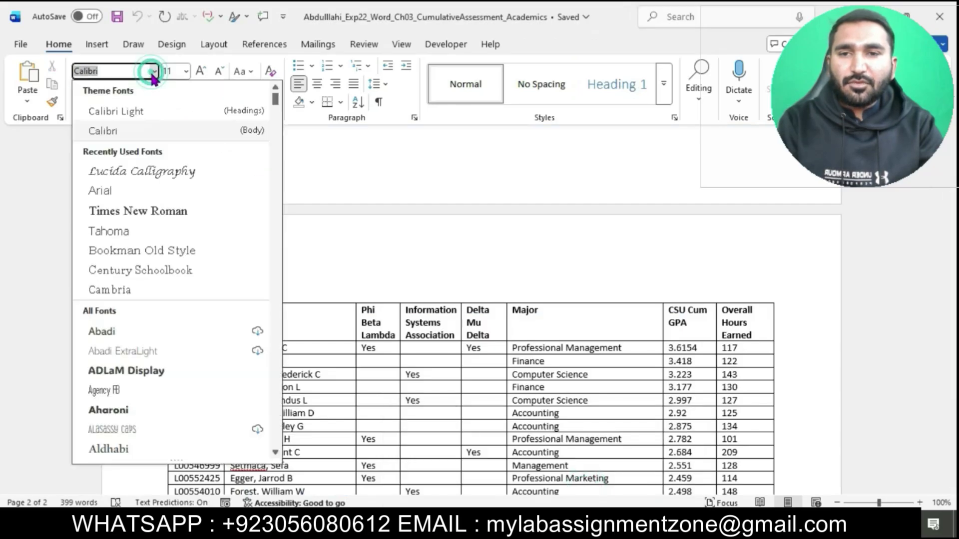
left_click(163, 271)
Recheck the required size in the instructions document, then set the blank page 2 paragraph's font size to 20 in the assignment document.
mouse_move(539, 524)
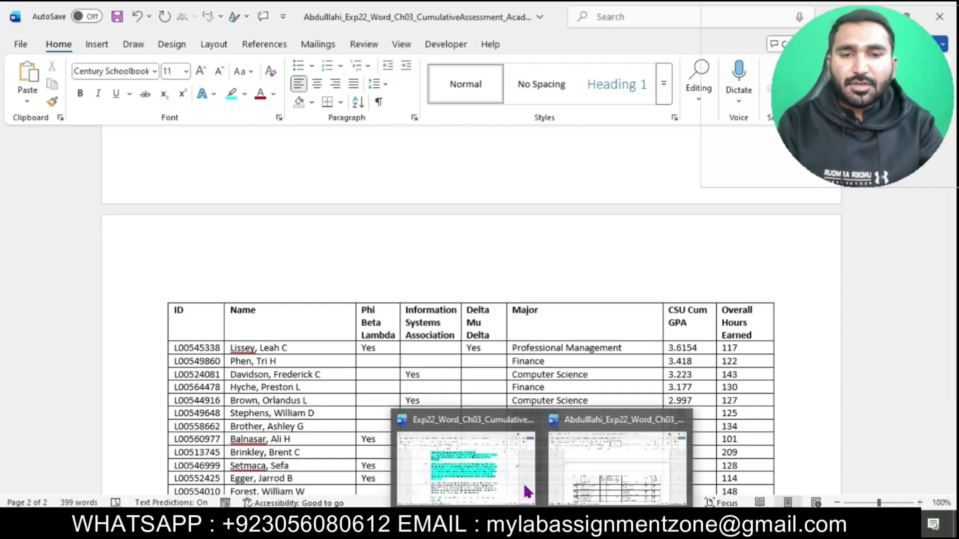
left_click(523, 484)
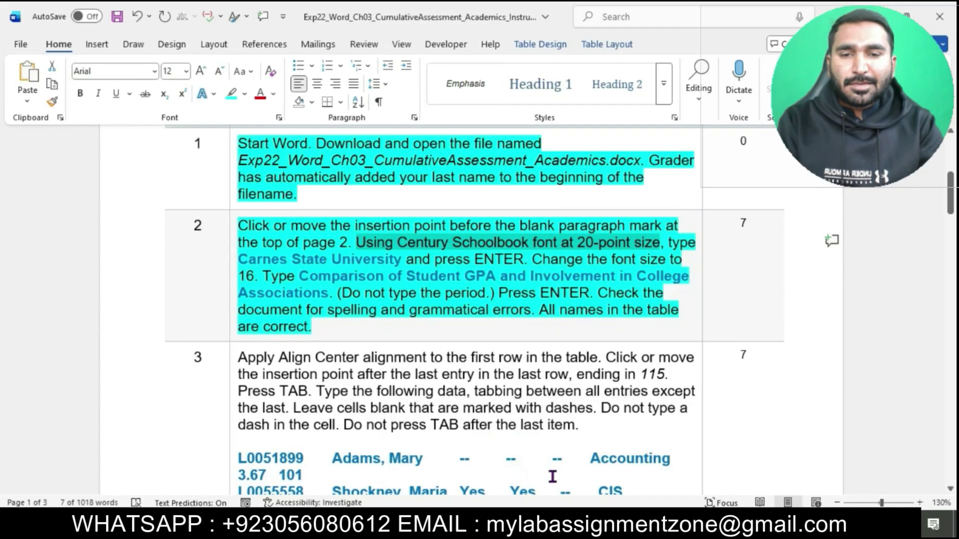
mouse_move(540, 525)
left_click(602, 482)
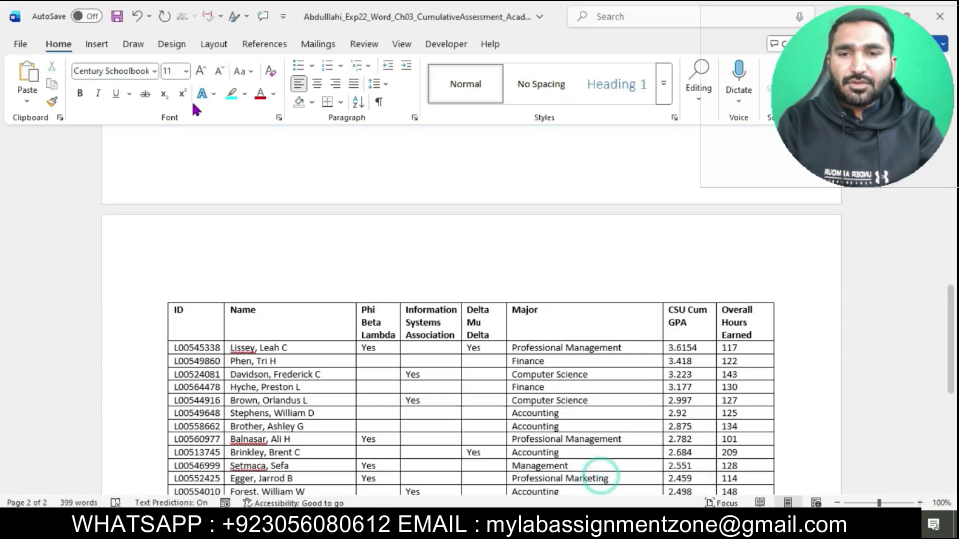
left_click(186, 71)
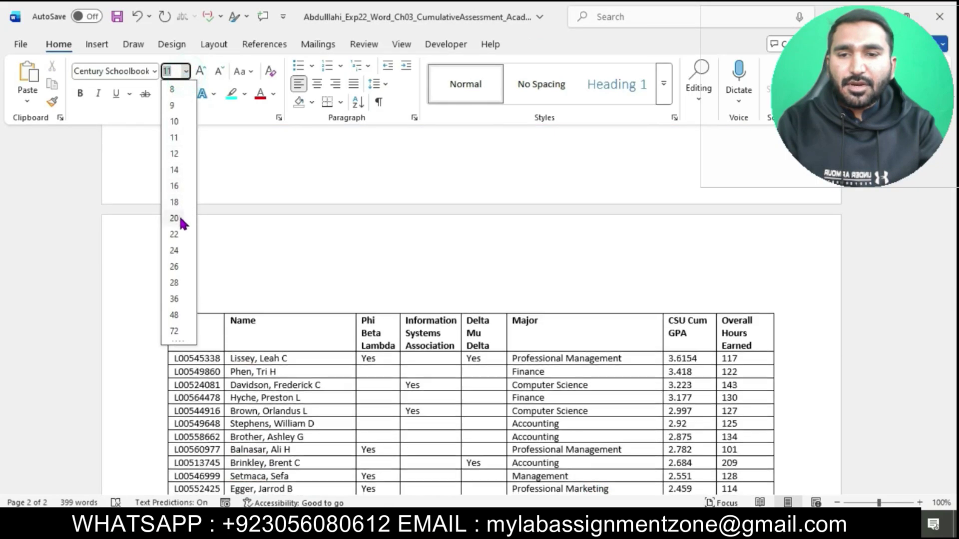
left_click(180, 218)
left_click(180, 217)
Copy "Carnes State University" from step 2 of the instructions into the paragraph above the page 2 table as text only, and add a new line.
mouse_move(539, 524)
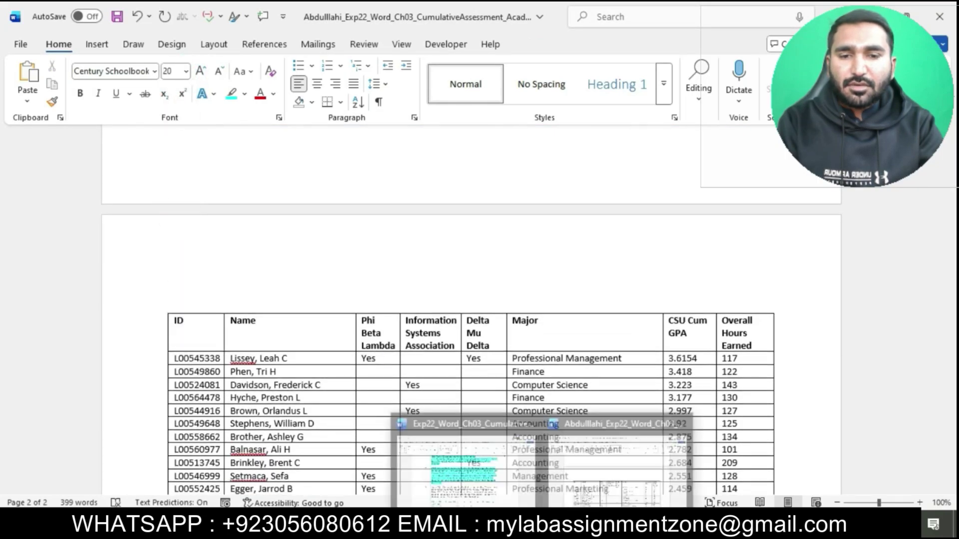
left_click(503, 467)
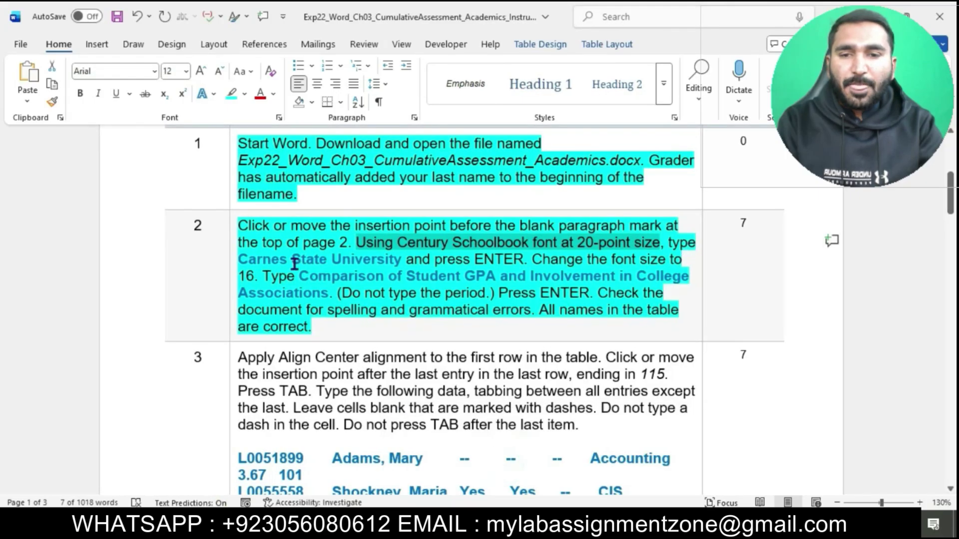
left_click_drag(242, 261, 401, 260)
key("ctrl+c")
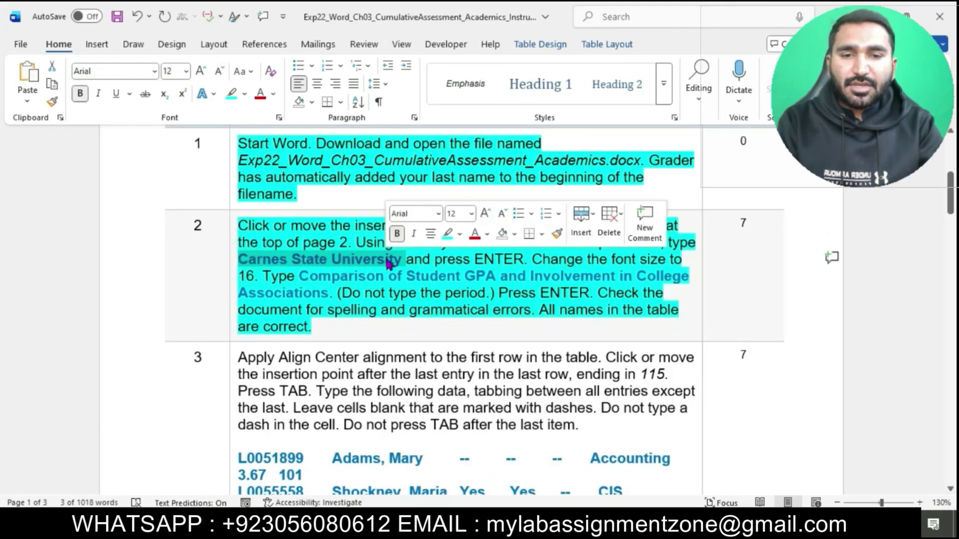
mouse_move(542, 524)
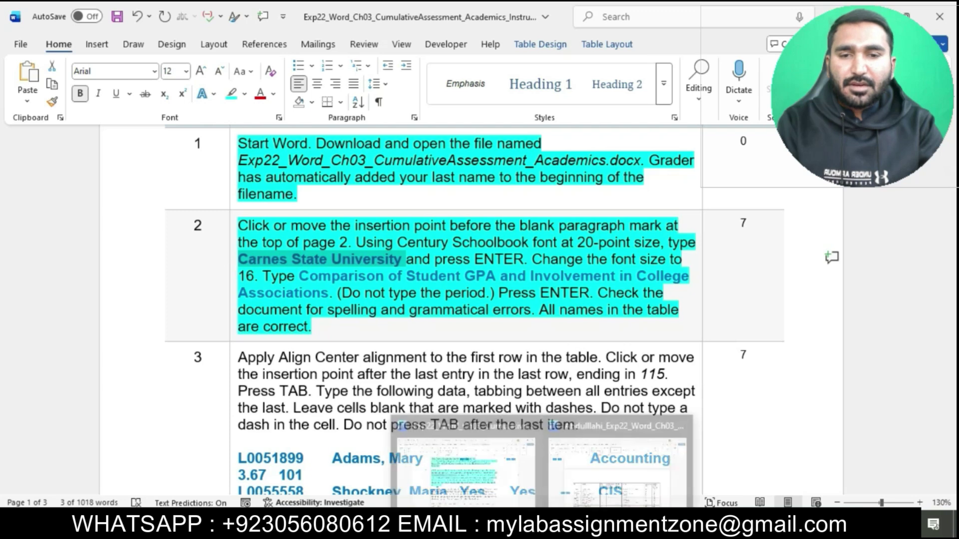
left_click(583, 481)
left_click(372, 280)
key("ctrl+v")
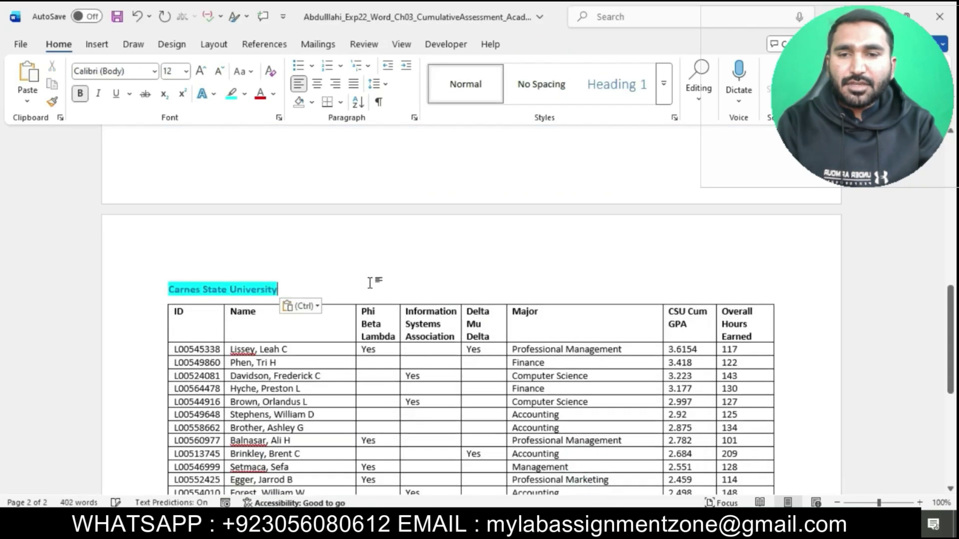
left_click(300, 306)
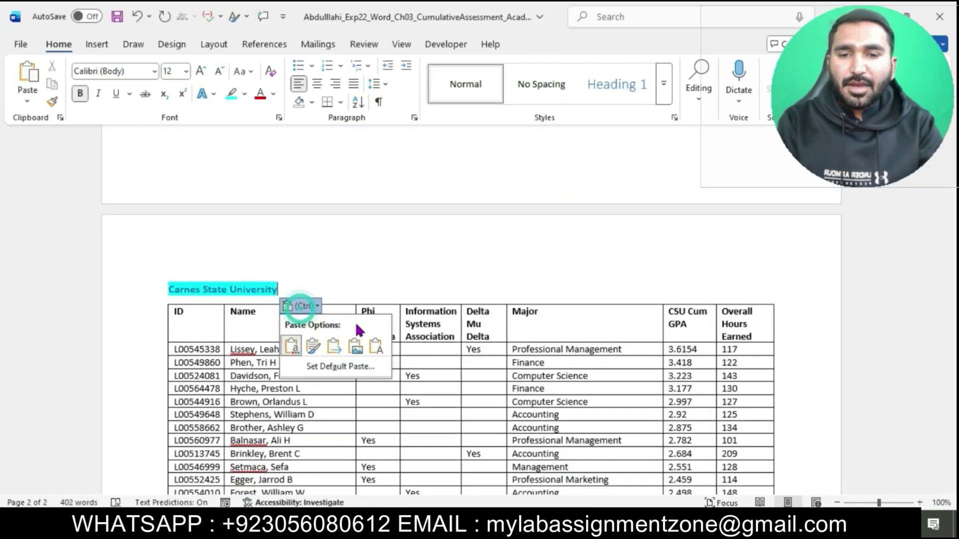
left_click(378, 341)
key("Return")
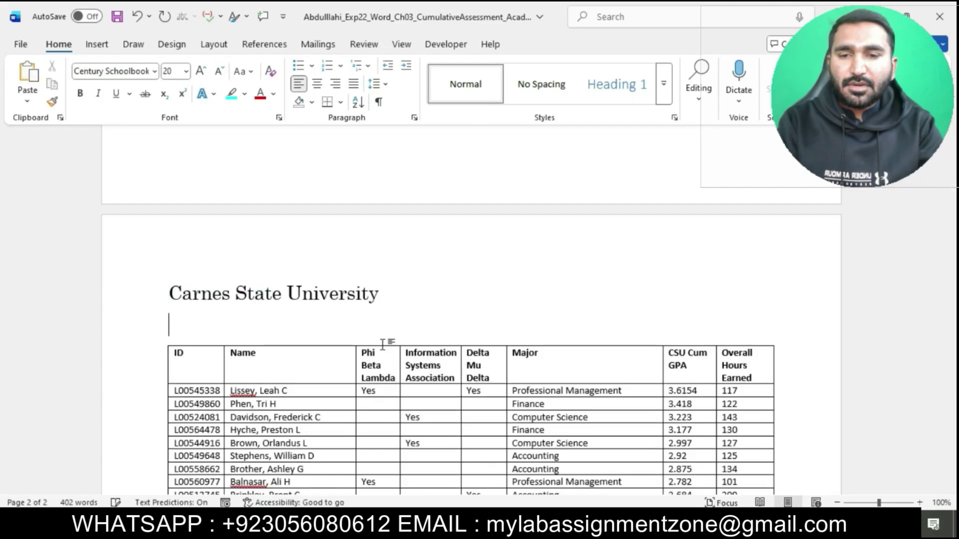
Copy "Comparison of Student GPA and Involvement in College Associations" from the instructions into the line below the university name as text only.
left_click(498, 453)
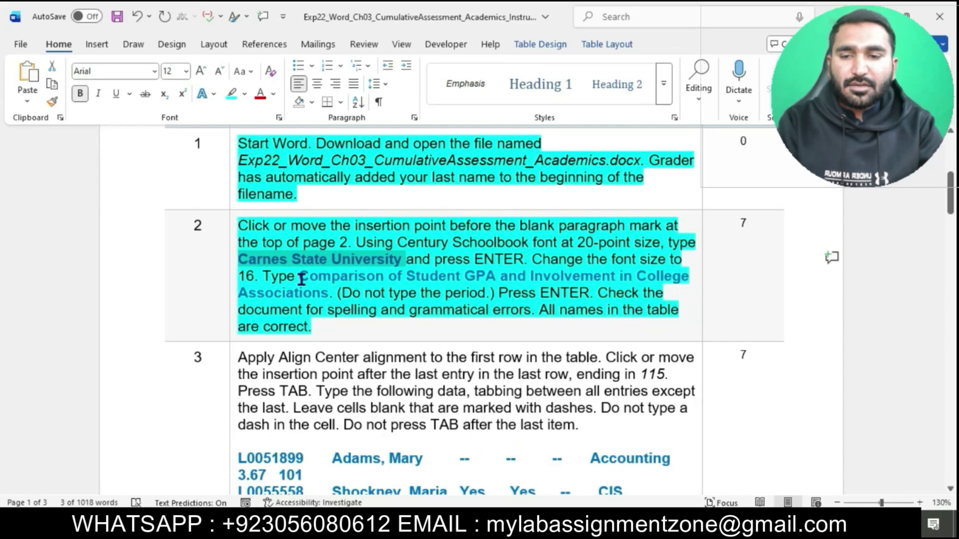
left_click_drag(300, 277, 322, 294)
key("ctrl+c")
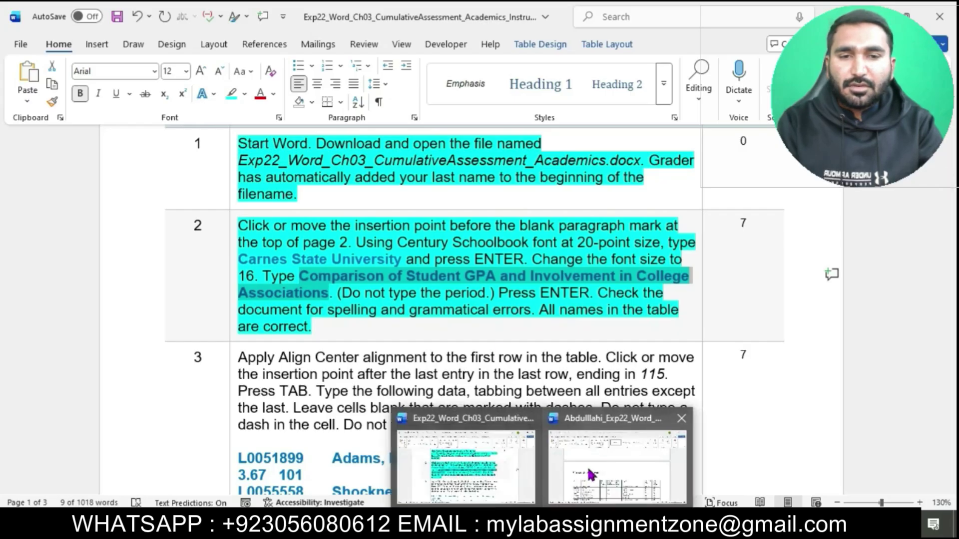
left_click(587, 466)
key("ctrl+v")
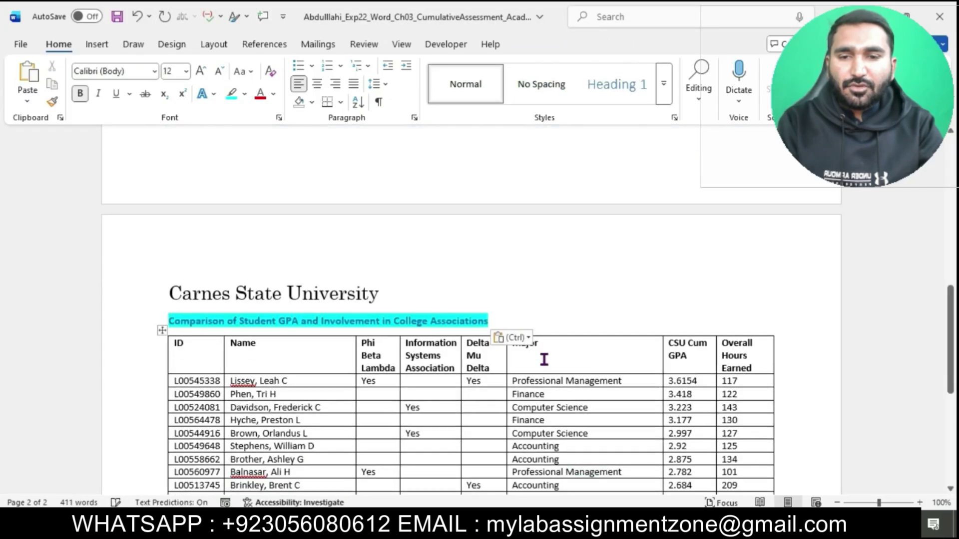
left_click(521, 338)
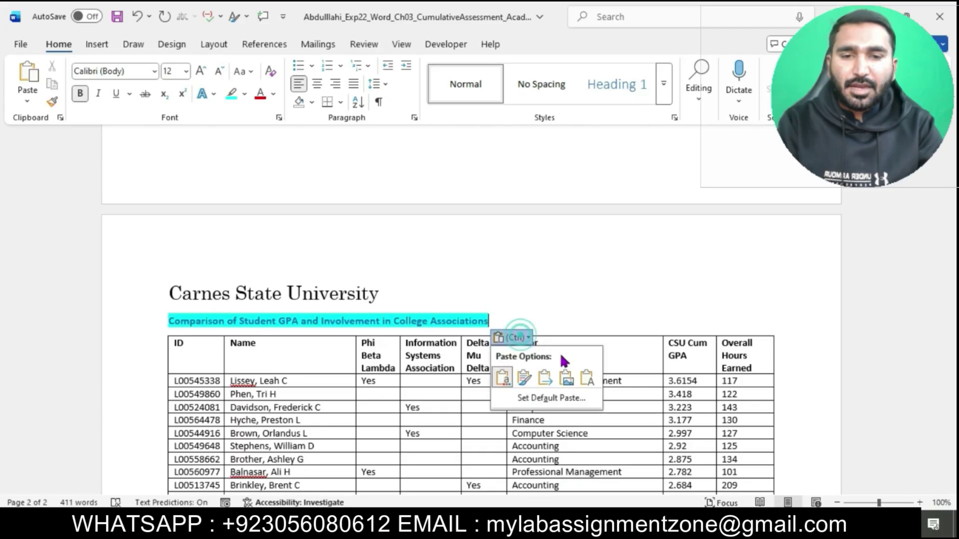
left_click(587, 378)
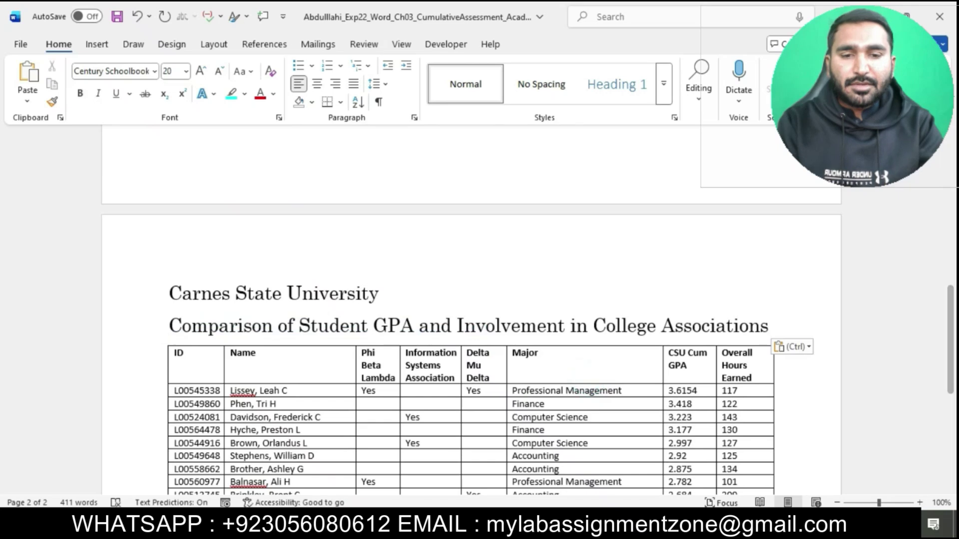
Mark the "Press ENTER" instruction in step 2, then add a blank paragraph after the comparison line in the assignment document.
mouse_move(543, 525)
left_click(502, 468)
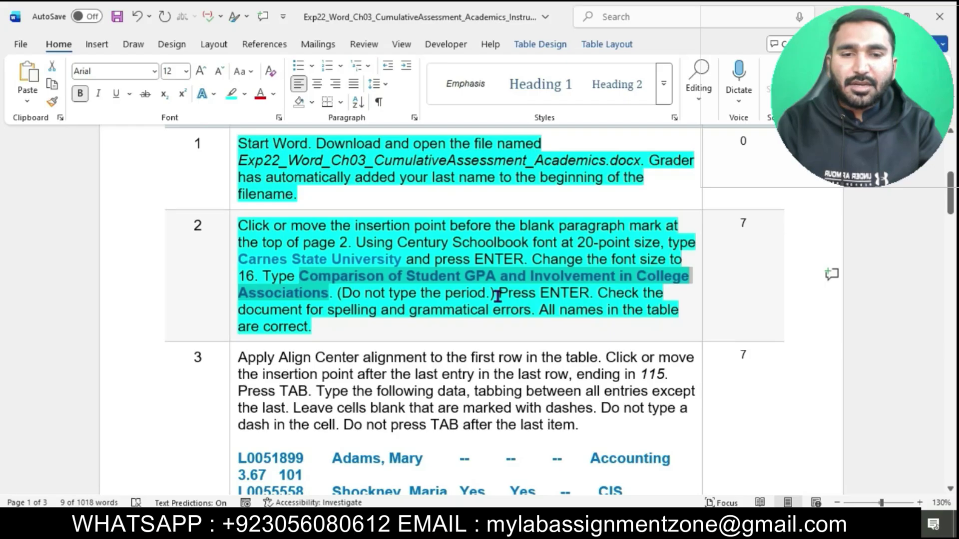
left_click_drag(498, 296, 588, 296)
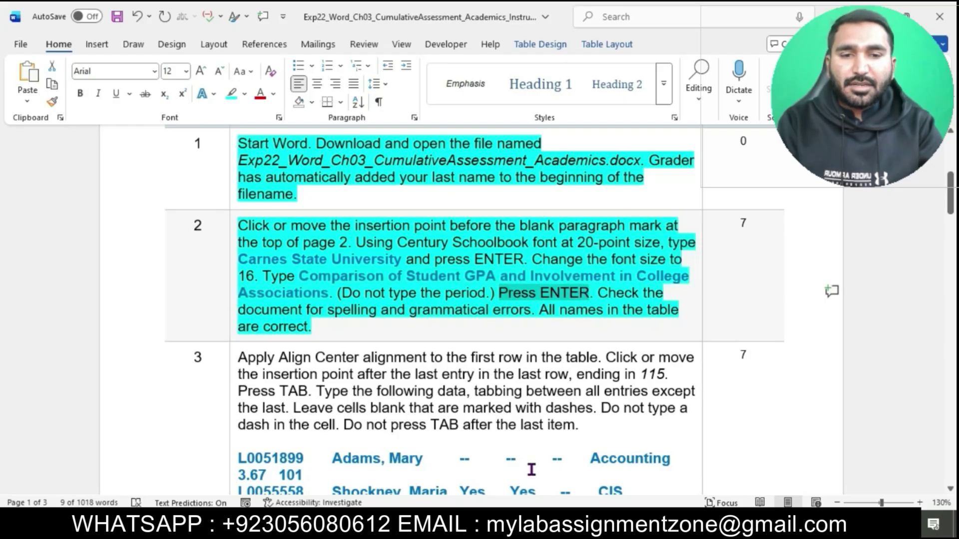
mouse_move(543, 524)
left_click(580, 481)
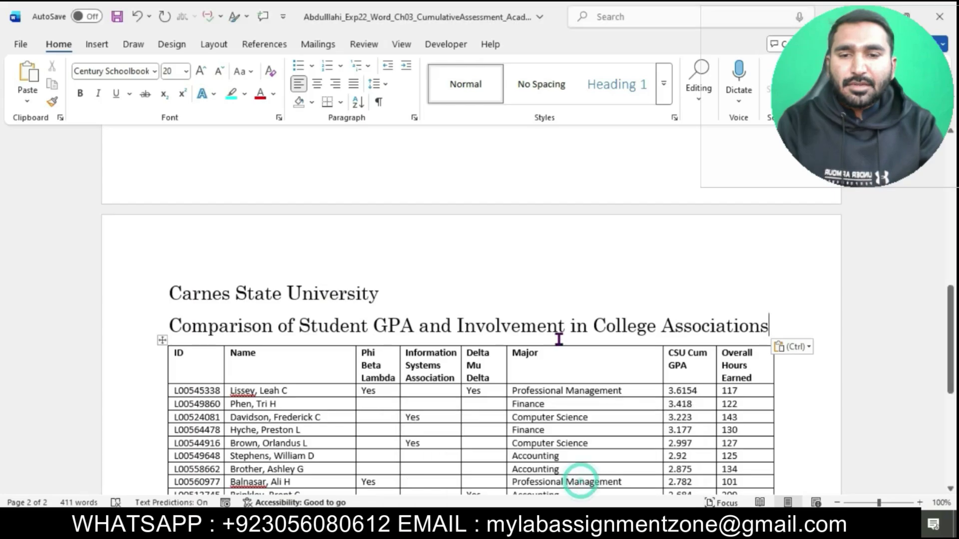
key("Return")
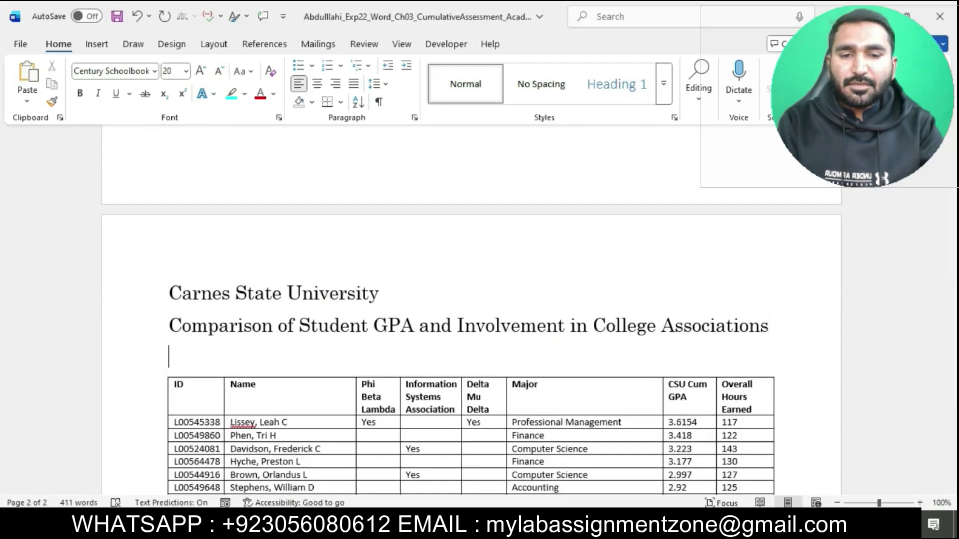
Mark the spelling and grammar instruction in step 2, then start a Spelling check of the assignment document.
mouse_move(543, 525)
left_click(495, 464)
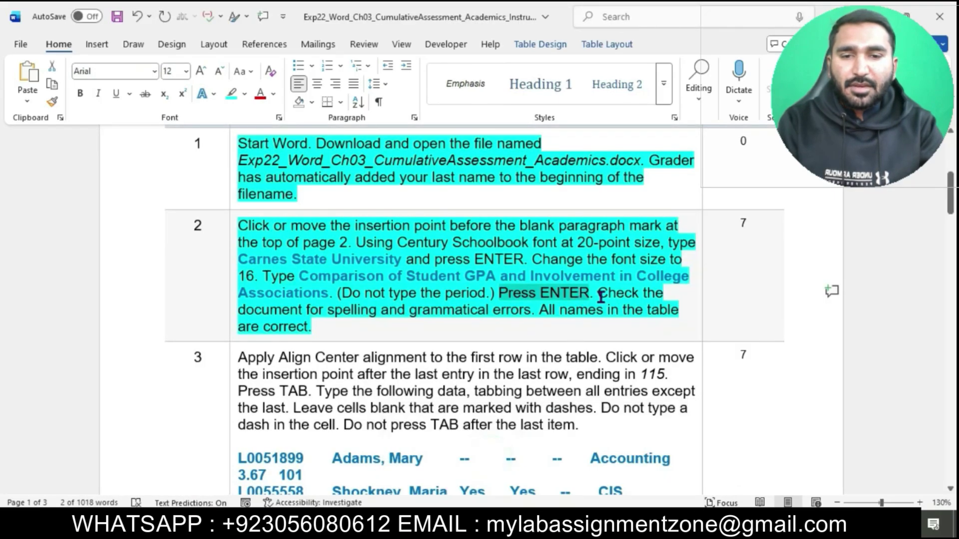
left_click_drag(485, 310, 538, 313)
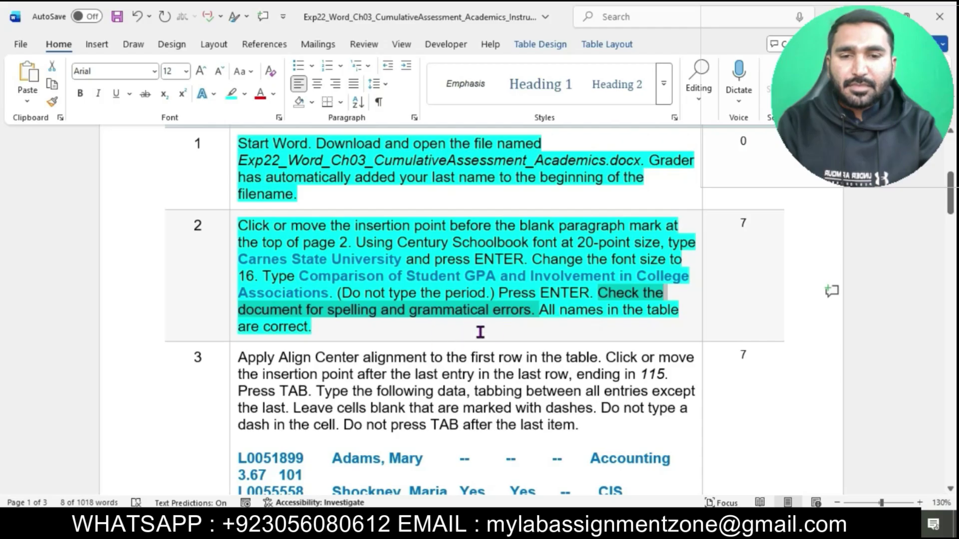
mouse_move(547, 529)
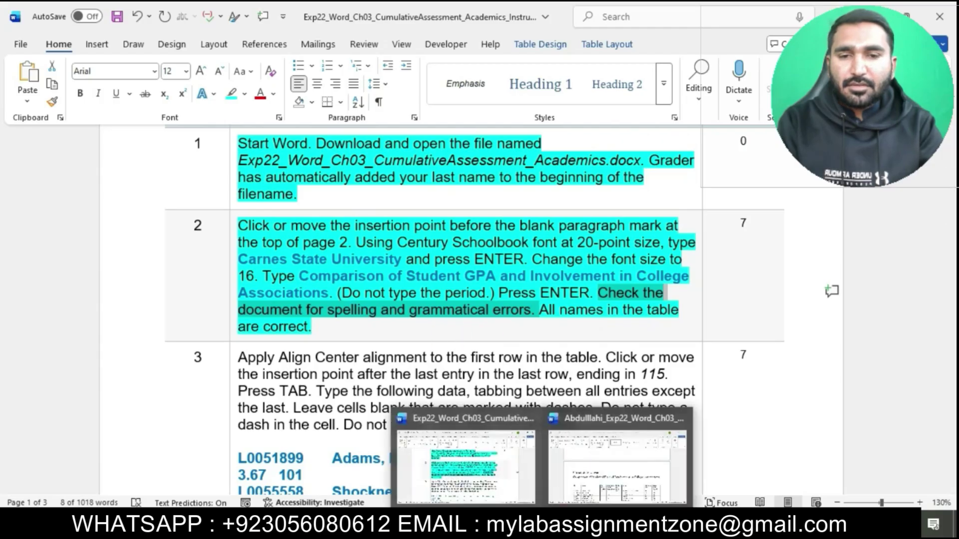
left_click(586, 474)
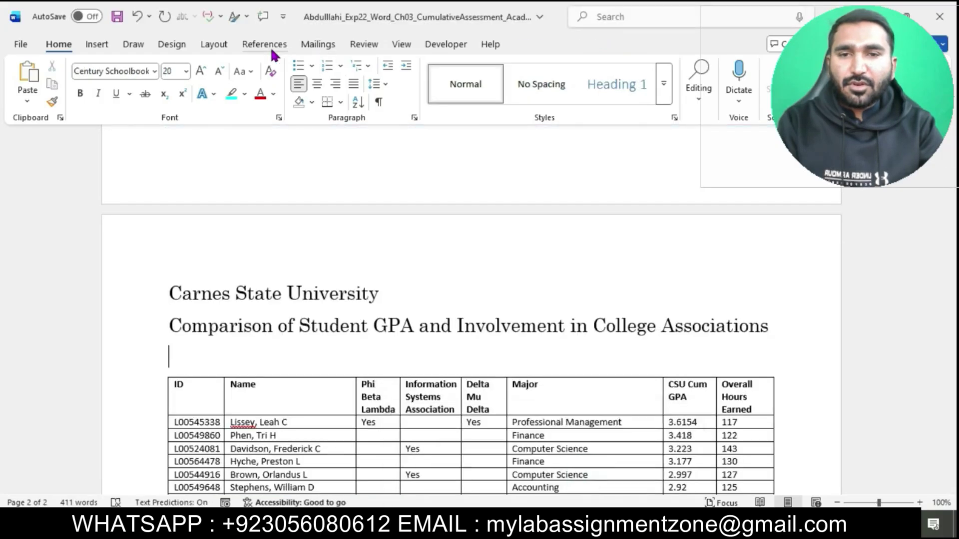
left_click(365, 45)
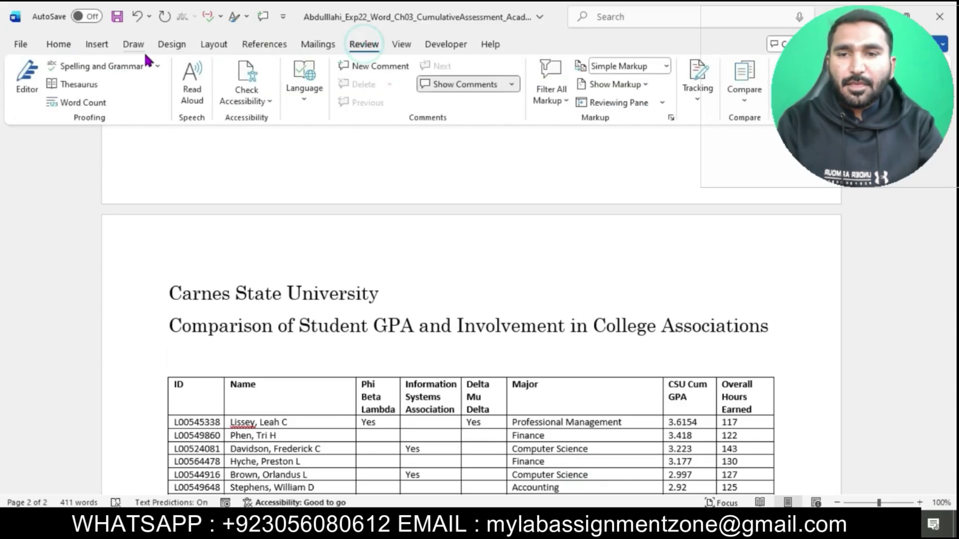
left_click(160, 66)
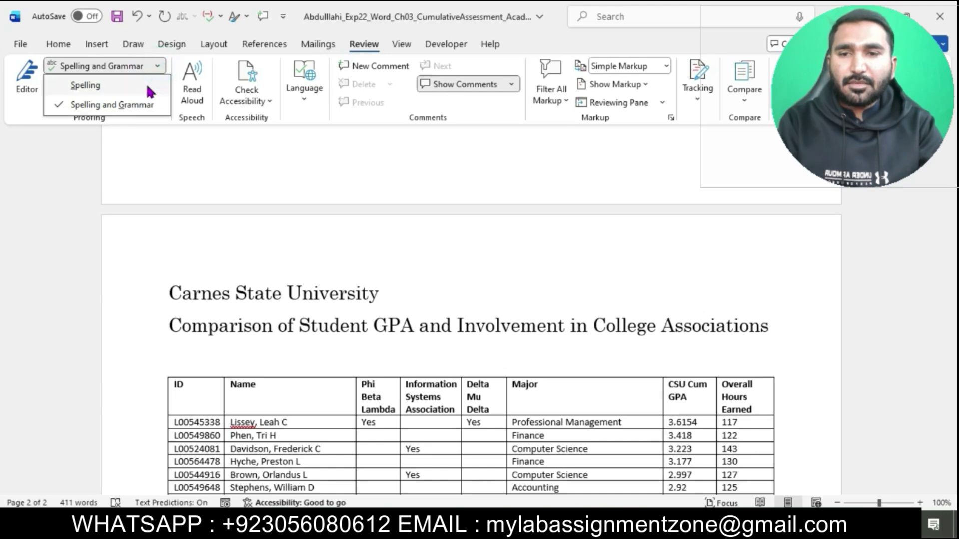
left_click(146, 84)
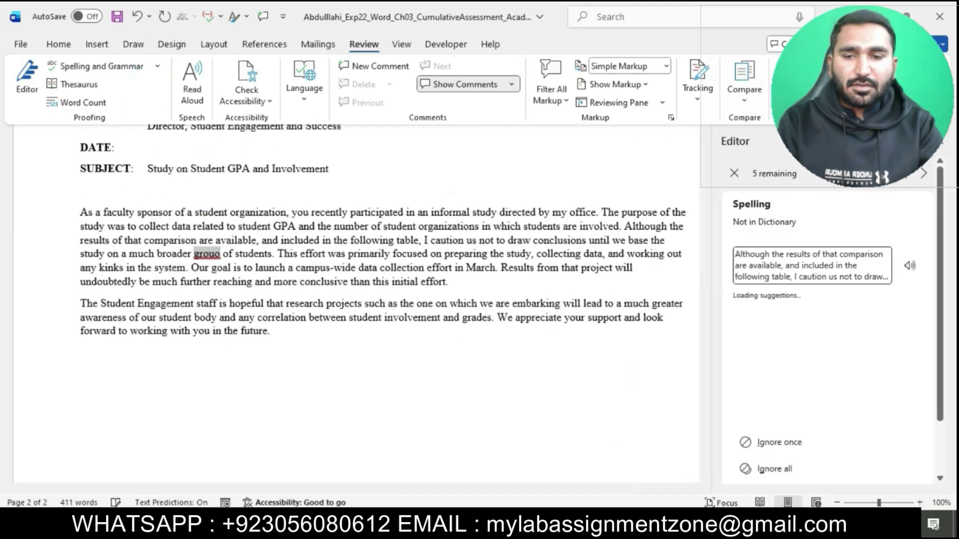
Review the instructions once more, then run the Spelling check and replace "grouo" with "group" in the memo's first paragraph.
mouse_move(543, 524)
left_click(484, 453)
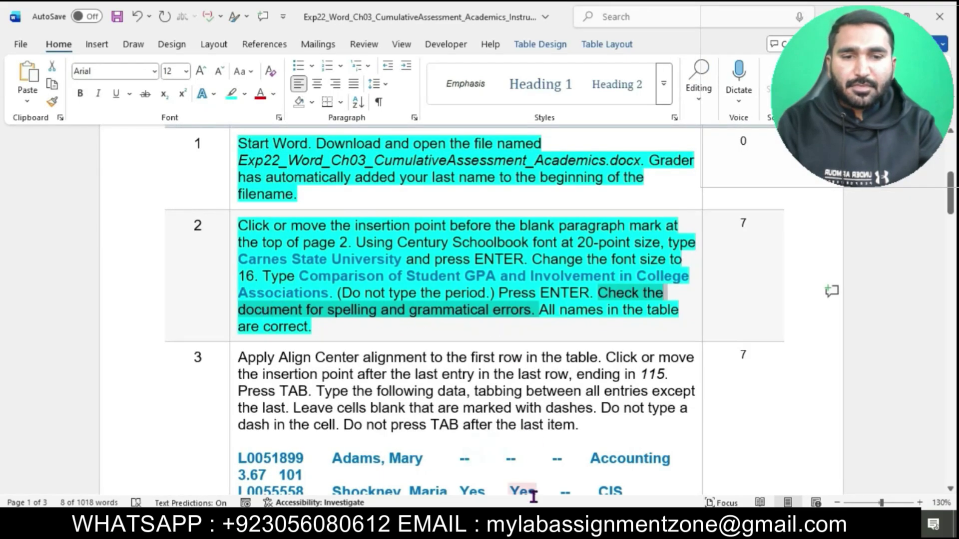
mouse_move(523, 519)
left_click(593, 477)
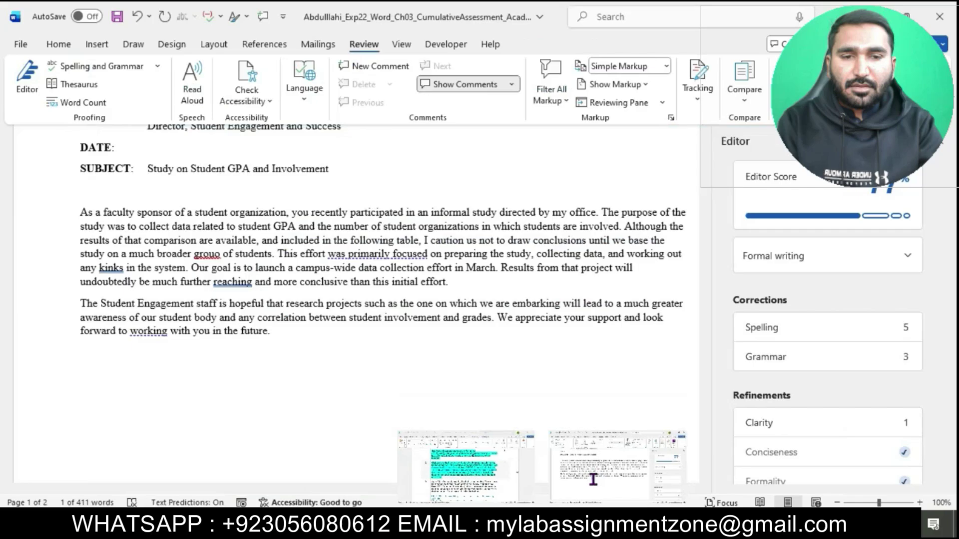
left_click(888, 326)
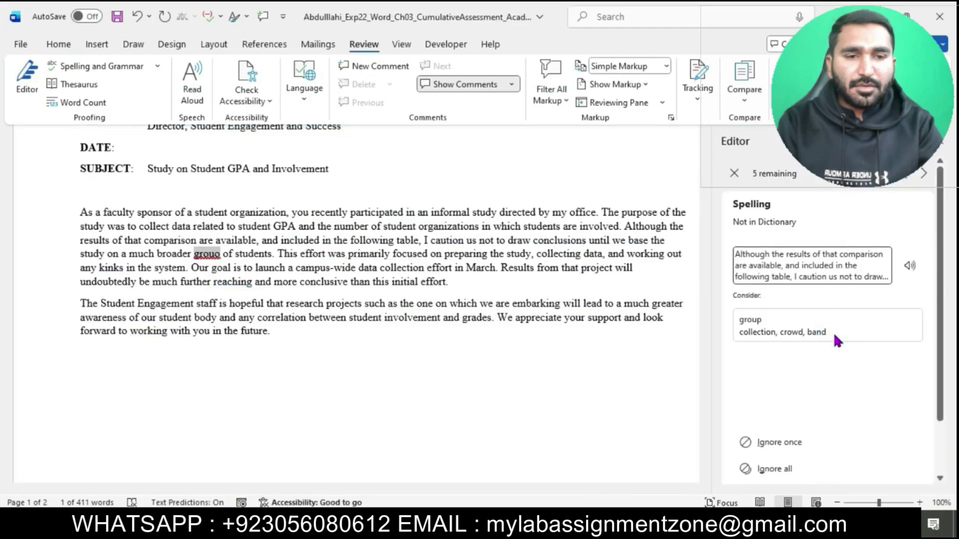
left_click(779, 332)
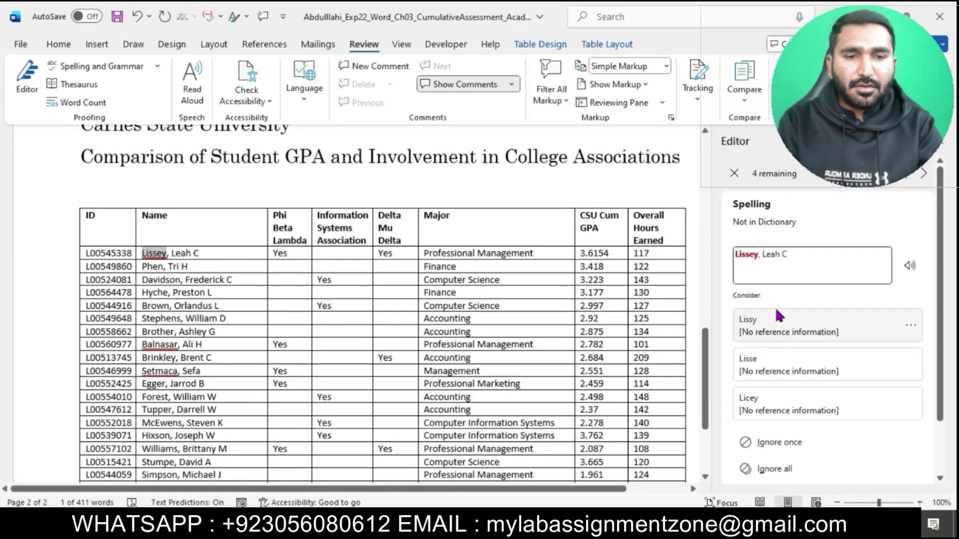
Accept the first spelling suggestion for each of the four flagged surnames in the page 2 table.
left_click(778, 335)
left_click(777, 334)
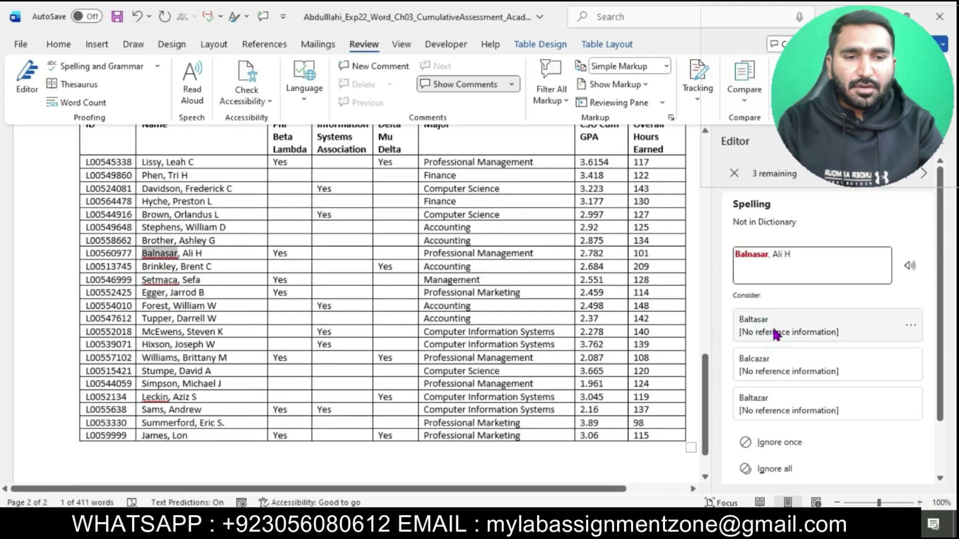
left_click(772, 319)
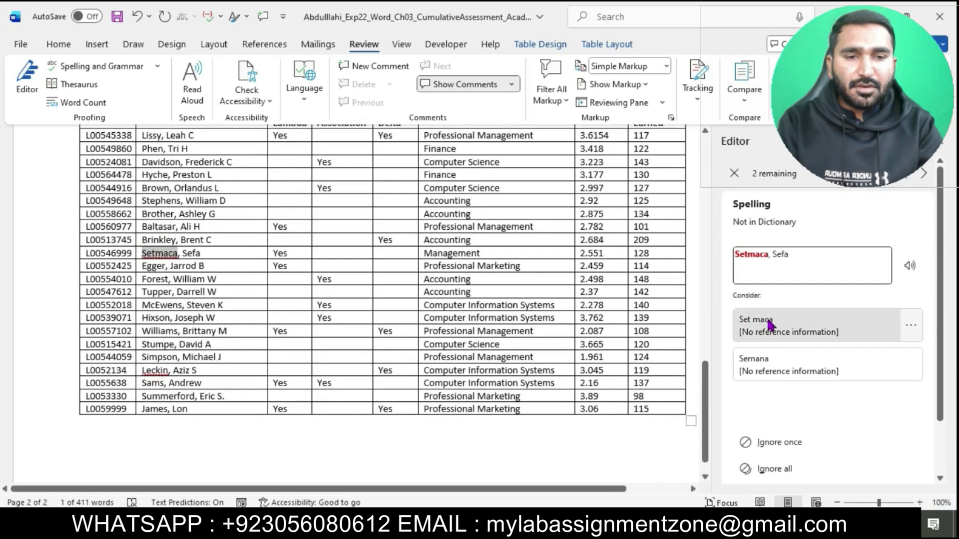
left_click(755, 324)
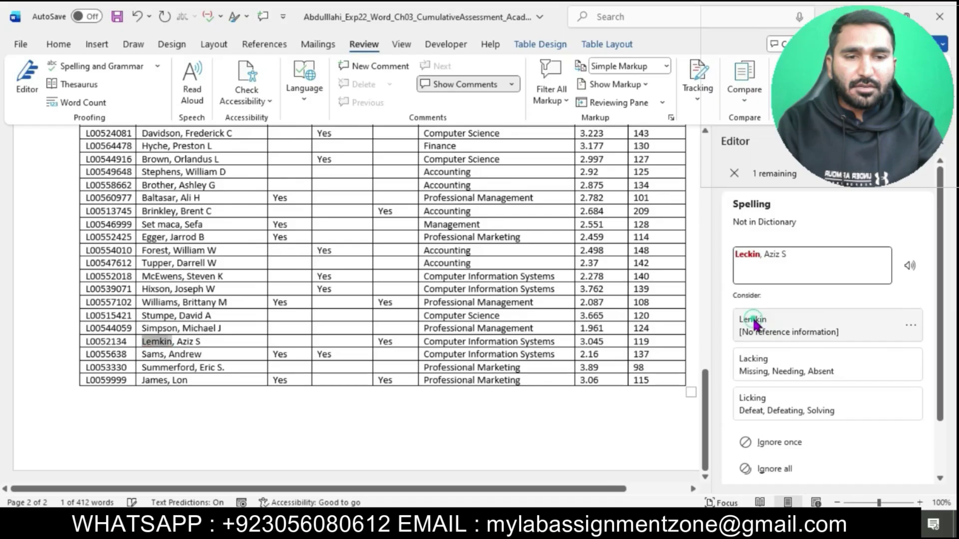
Run the Grammar check, accept "kind of kinks", "achievement" and "Overall," as corrections, and close the Editor pane.
left_click(799, 356)
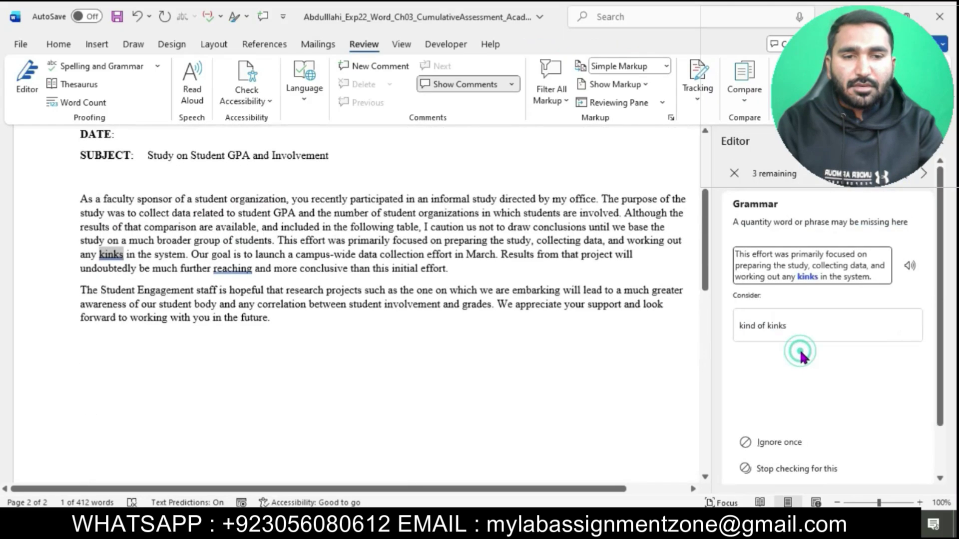
left_click(778, 336)
left_click(778, 336)
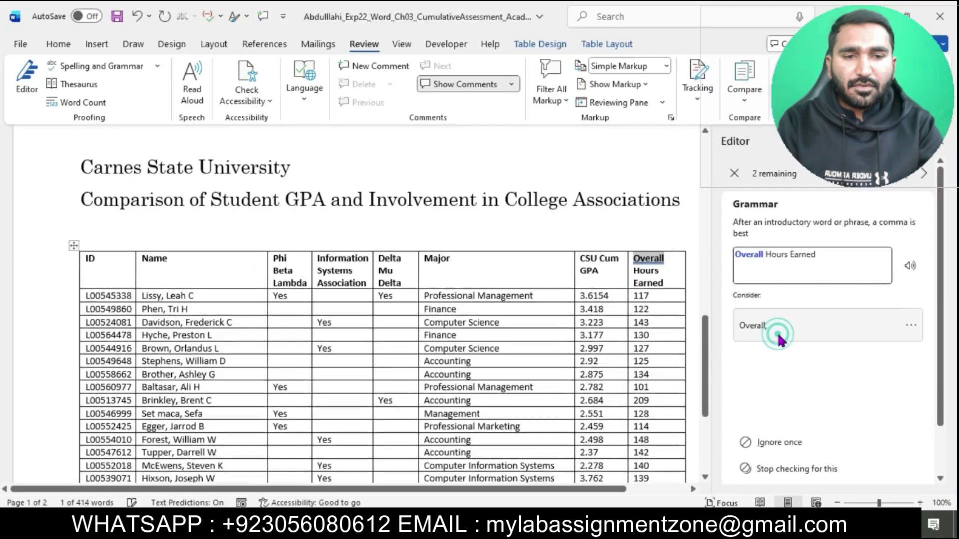
left_click(778, 336)
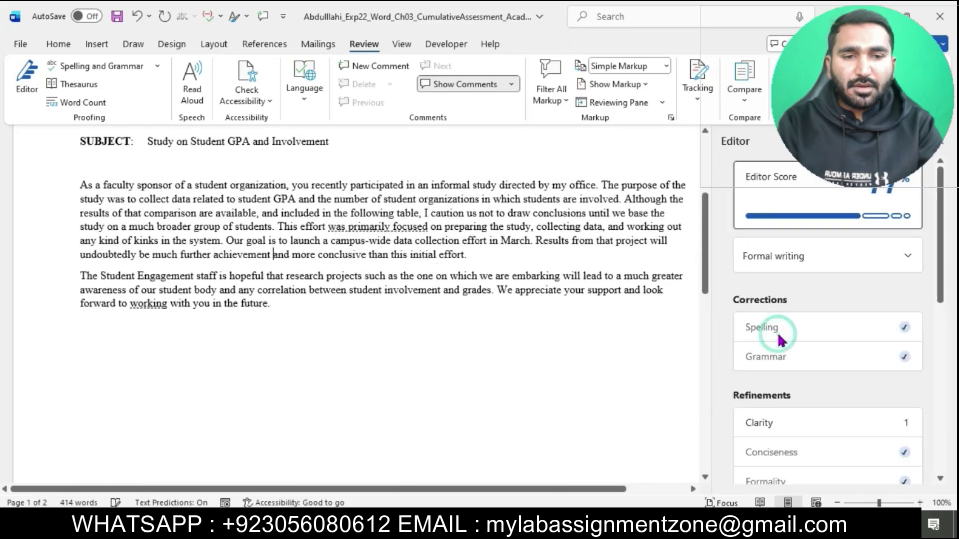
scroll(851, 330, "down", 5)
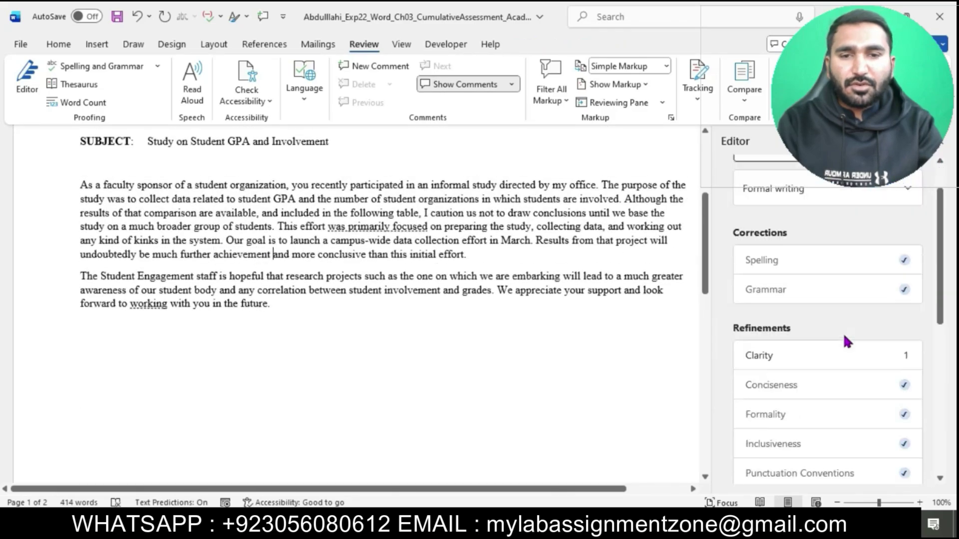
left_click(943, 151)
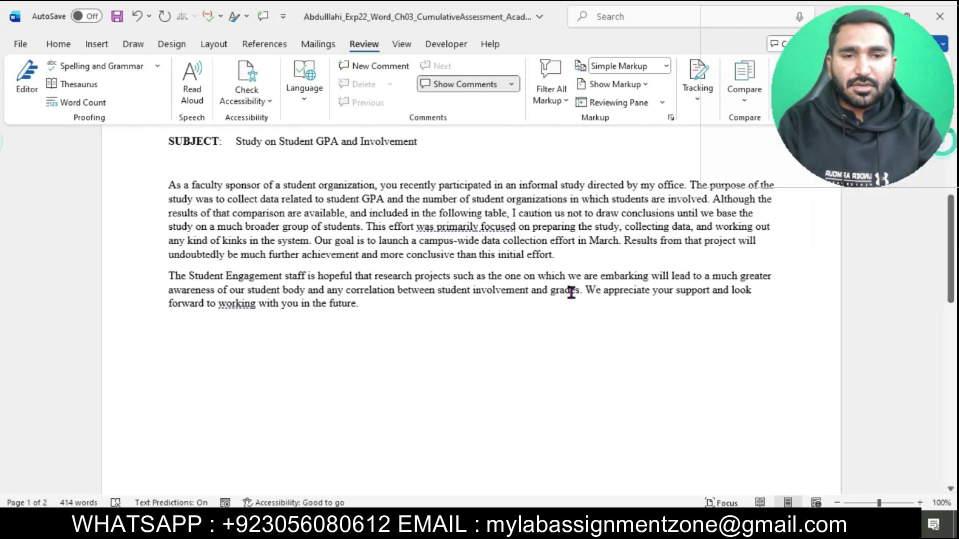
scroll(567, 294, "up", 3)
Highlight the whole step 3 text in the instructions document in turquoise.
mouse_move(542, 505)
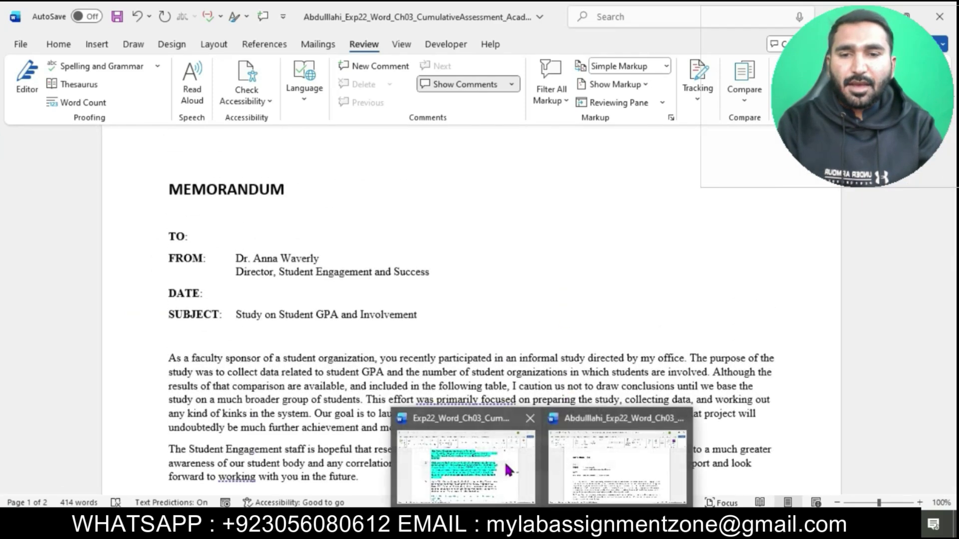
left_click(504, 463)
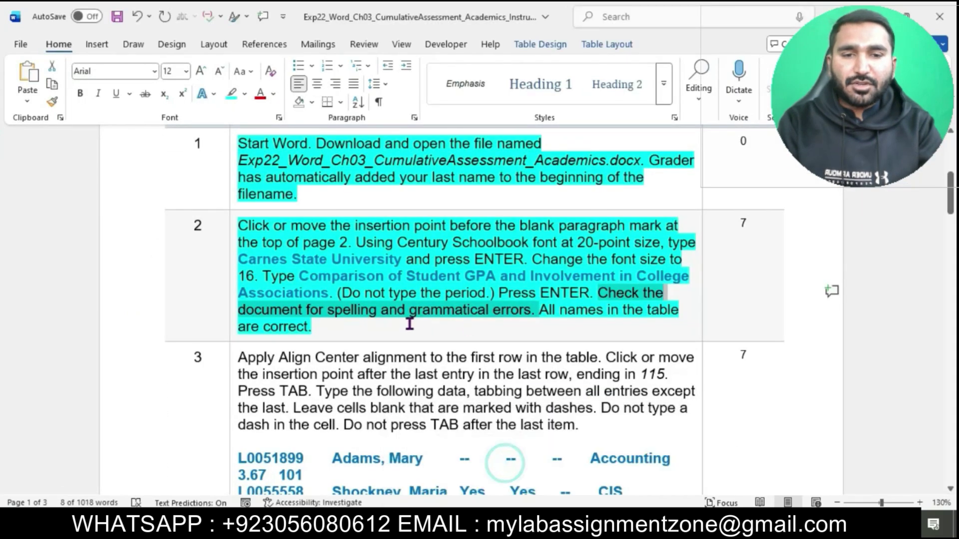
left_click(601, 316)
scroll(601, 316, "down", 3)
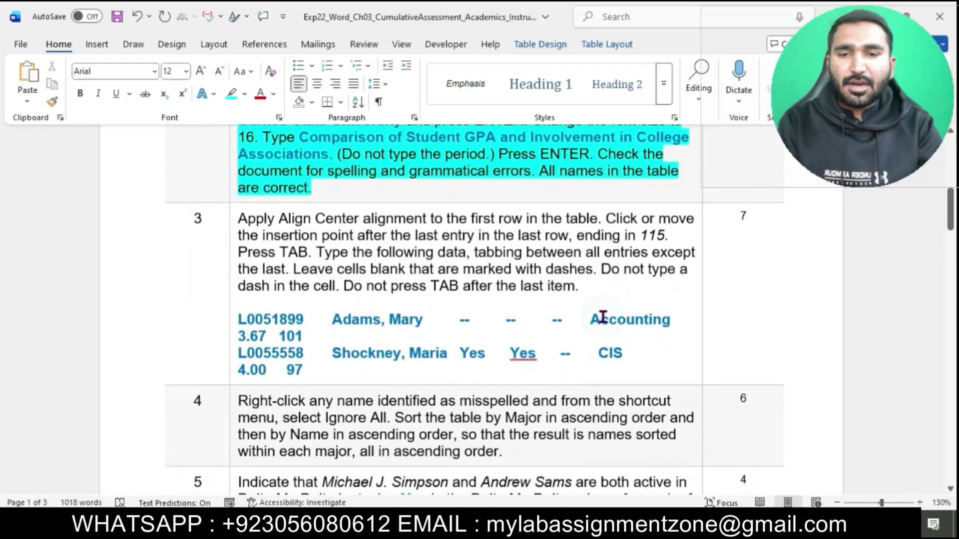
left_click(232, 220)
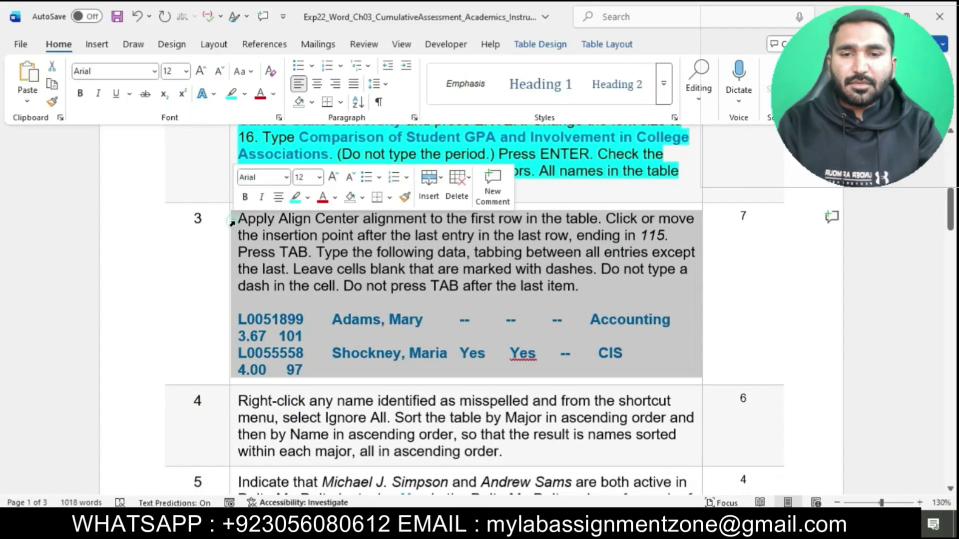
left_click(295, 196)
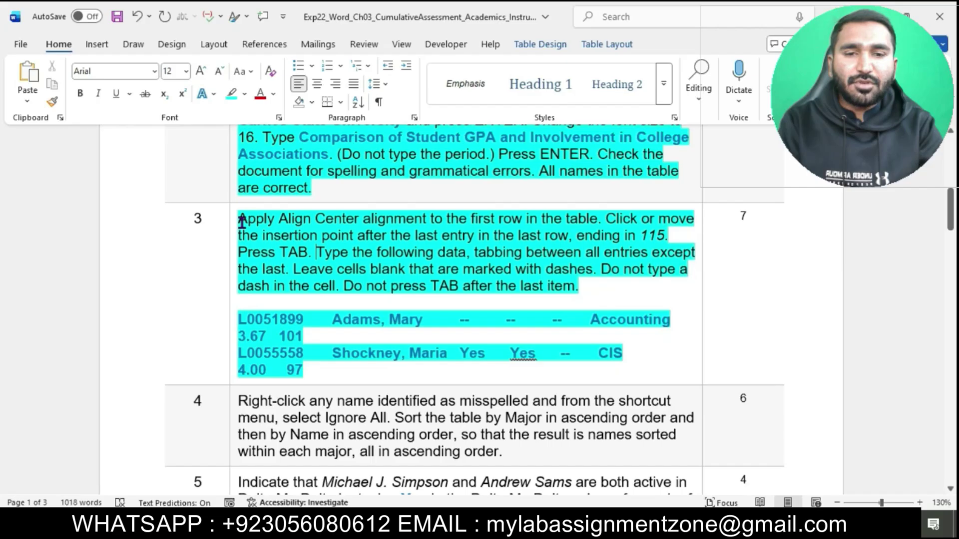
Mark the Align Center instruction in step 3, then centre the text in the first row of the page 2 table.
left_click_drag(242, 219, 595, 219)
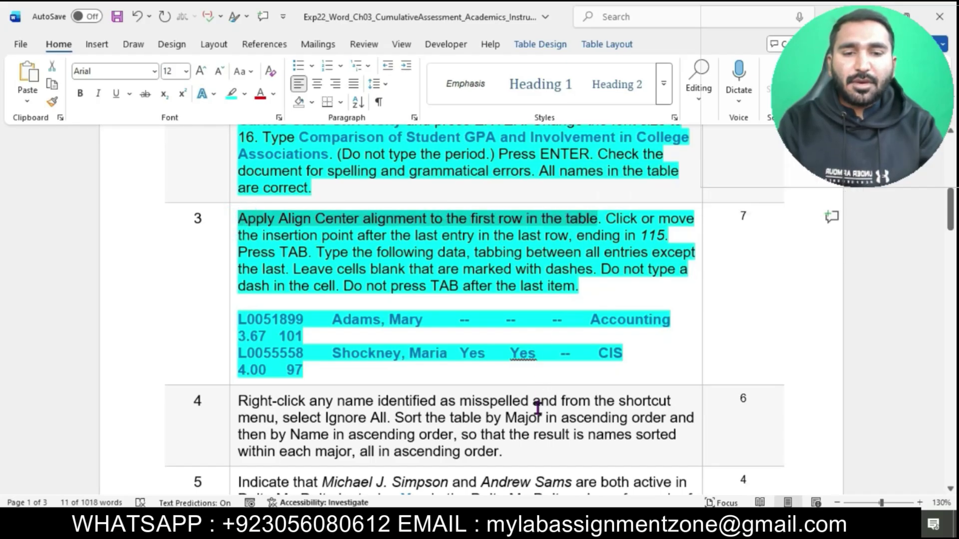
mouse_move(541, 528)
left_click(617, 467)
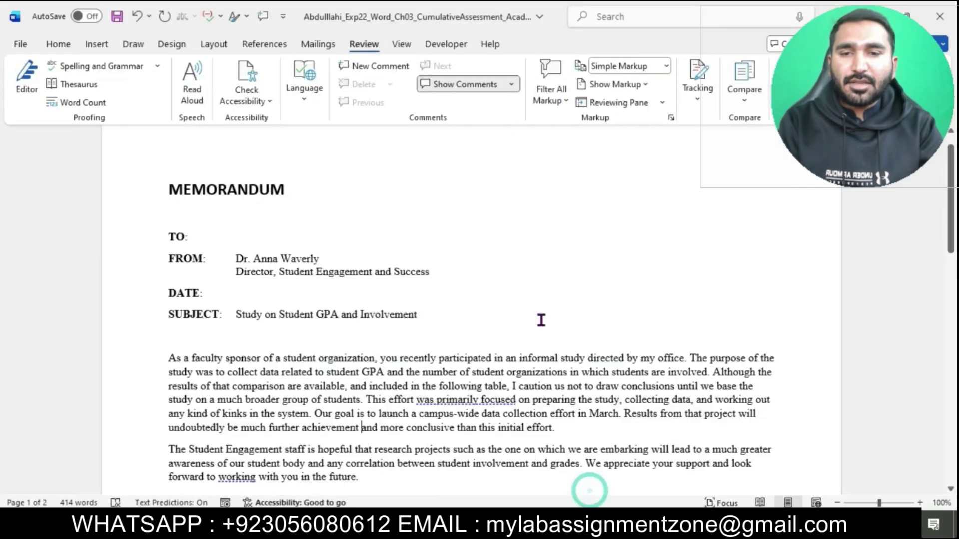
scroll(541, 321, "down", 10)
scroll(541, 320, "down", 6)
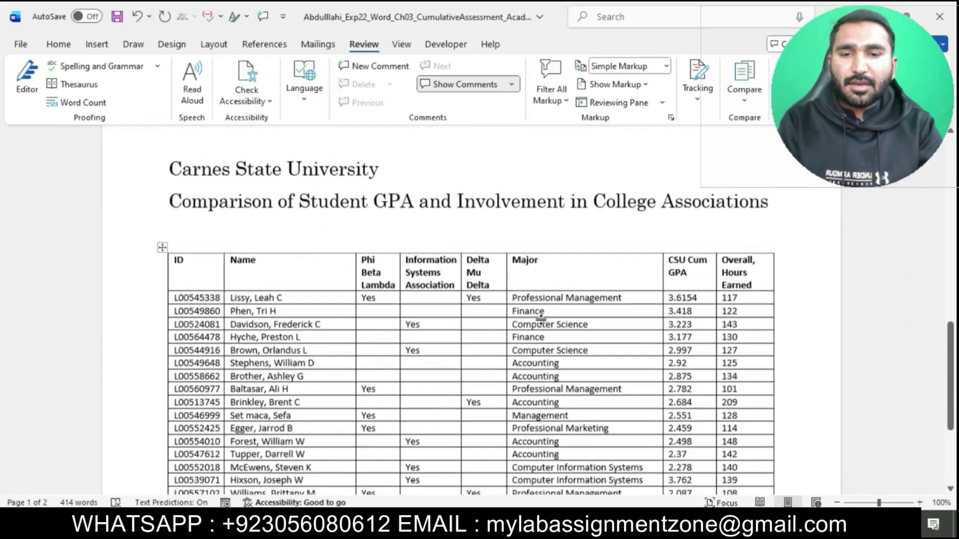
left_click_drag(184, 262, 748, 280)
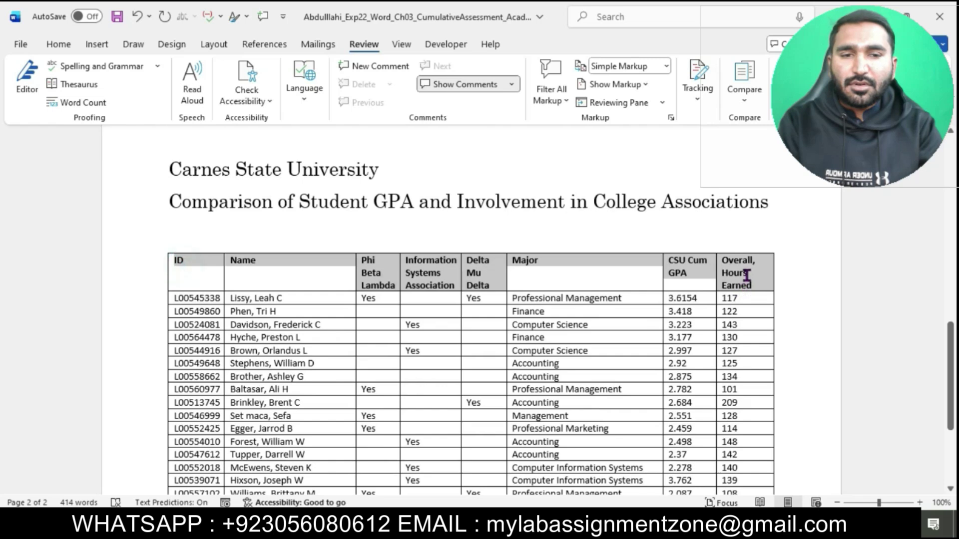
mouse_move(542, 524)
left_click(457, 452)
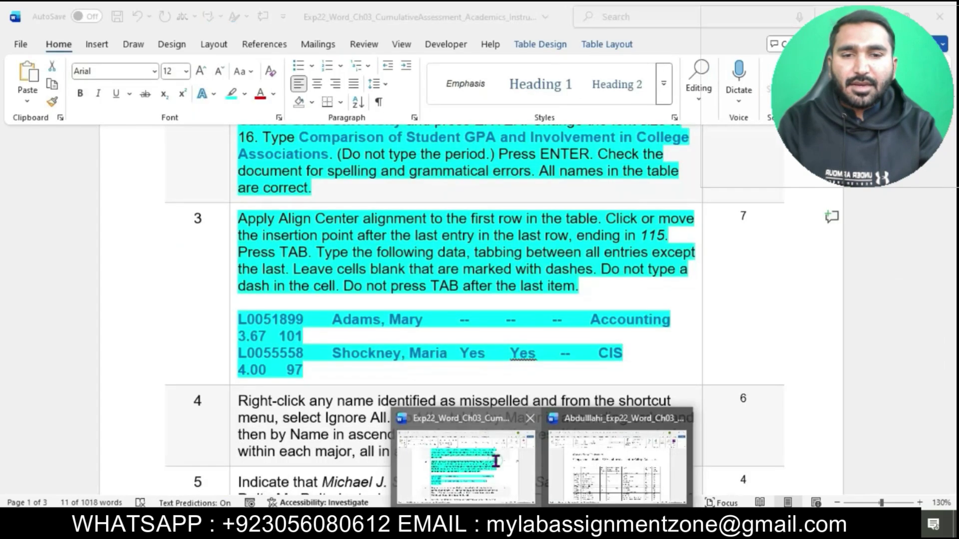
mouse_move(542, 525)
left_click(619, 457)
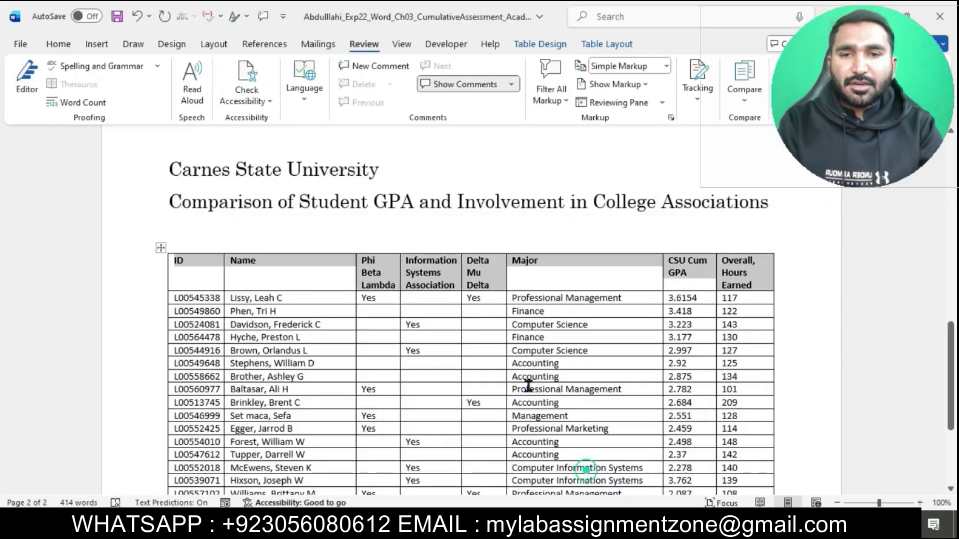
left_click(58, 45)
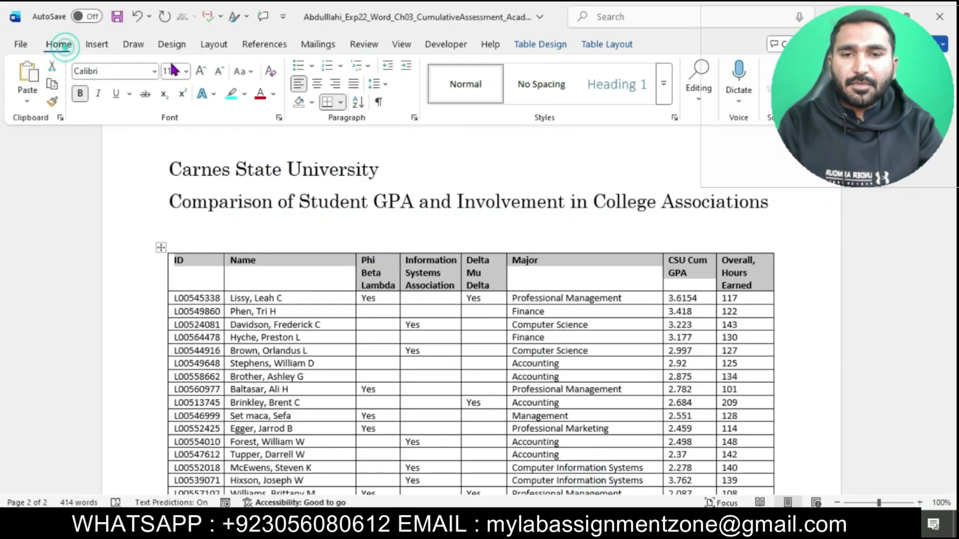
left_click(318, 84)
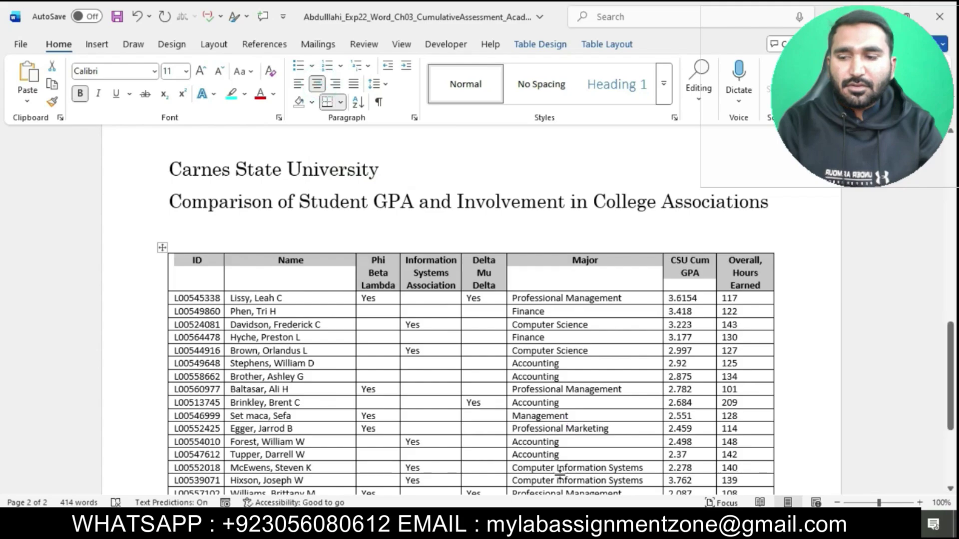
Mark the insertion point instruction in step 3, then place the insertion point after "115" in the table's last row.
mouse_move(543, 525)
left_click(481, 436)
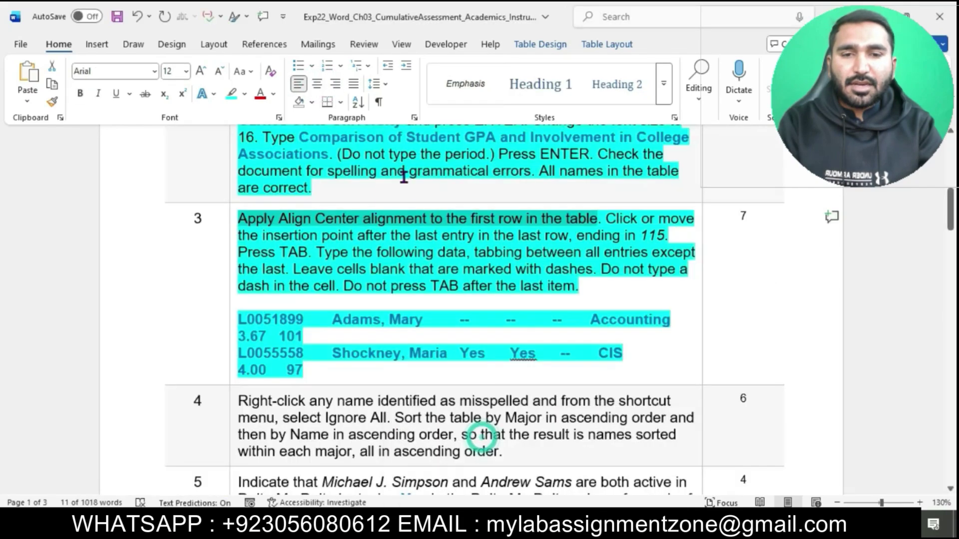
left_click(608, 219)
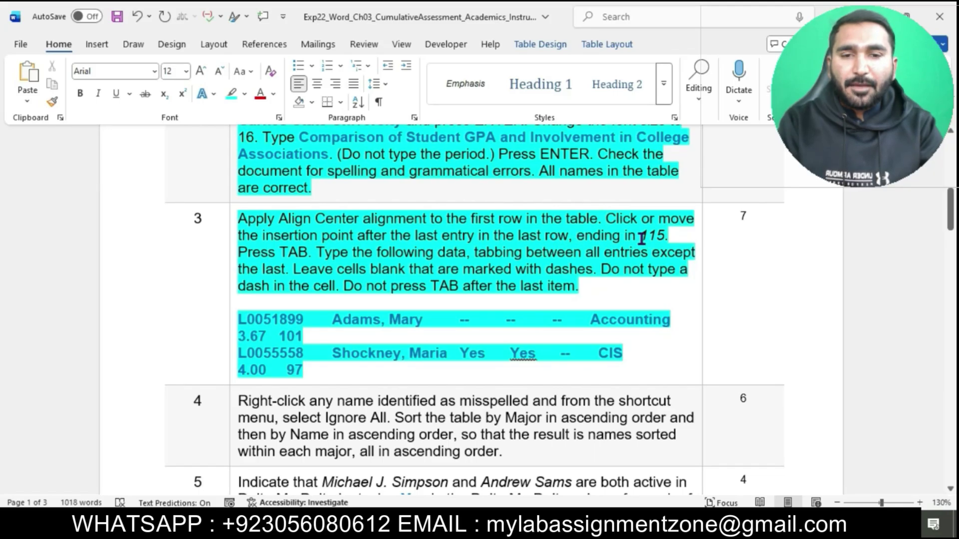
left_click(609, 219, "ctrl")
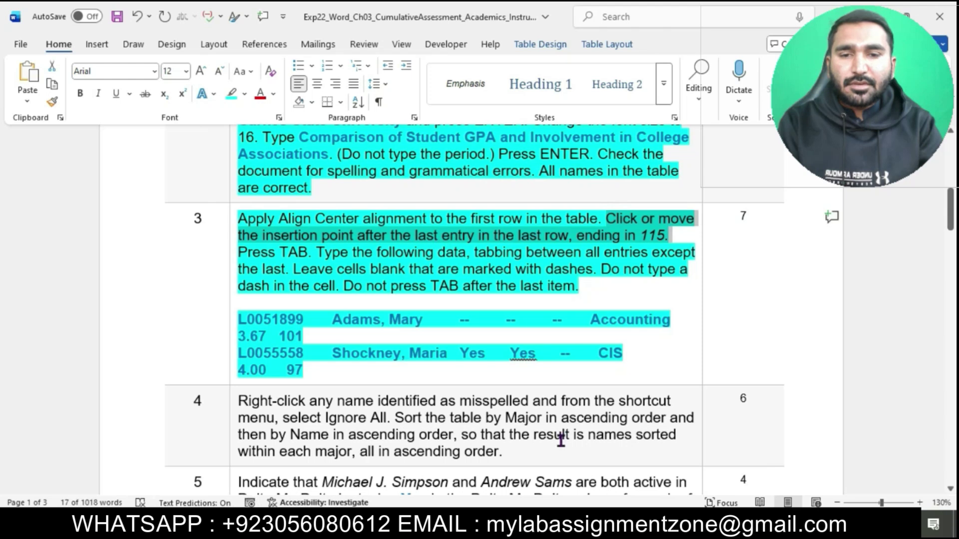
left_click(606, 464)
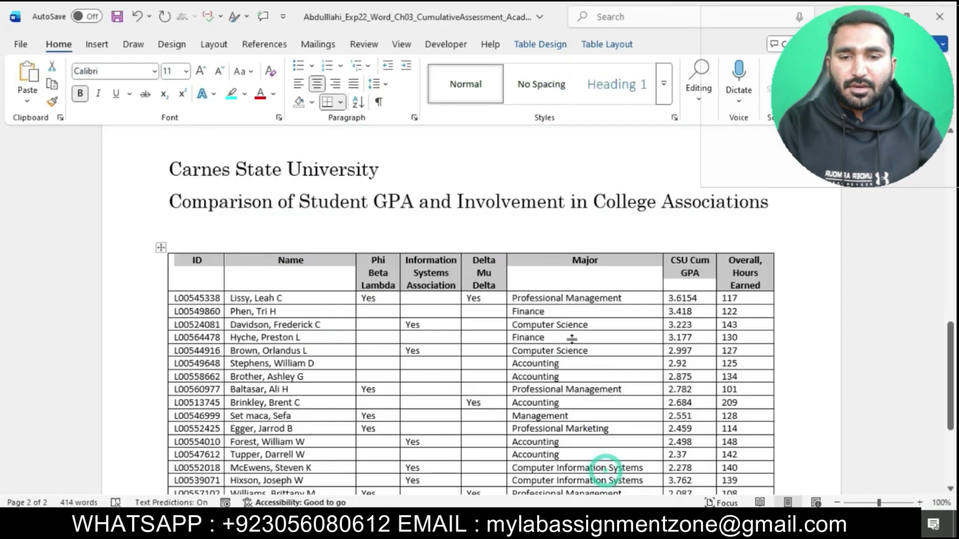
scroll(571, 338, "down", 6)
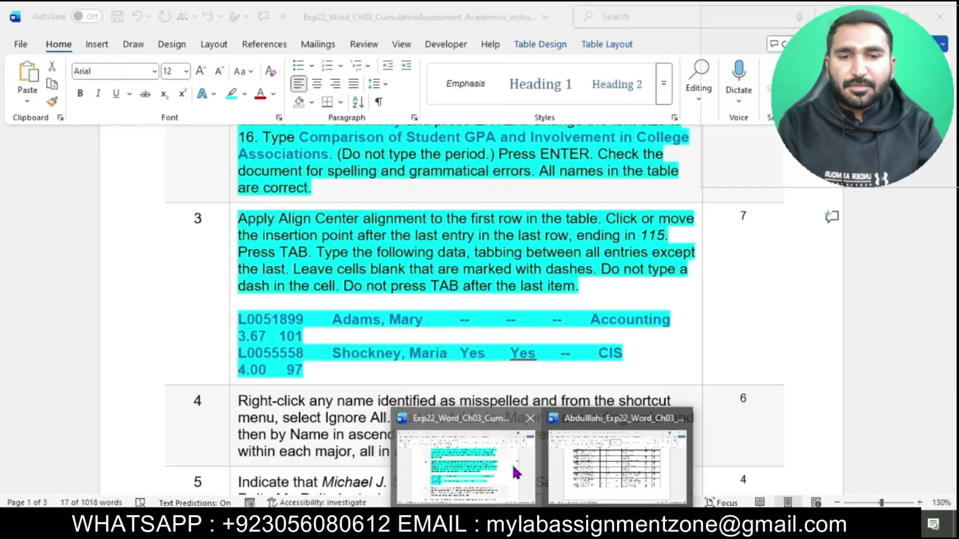
Mark the "Press TAB" instruction in step 3, then add a blank row at the end of the table.
left_click(515, 472)
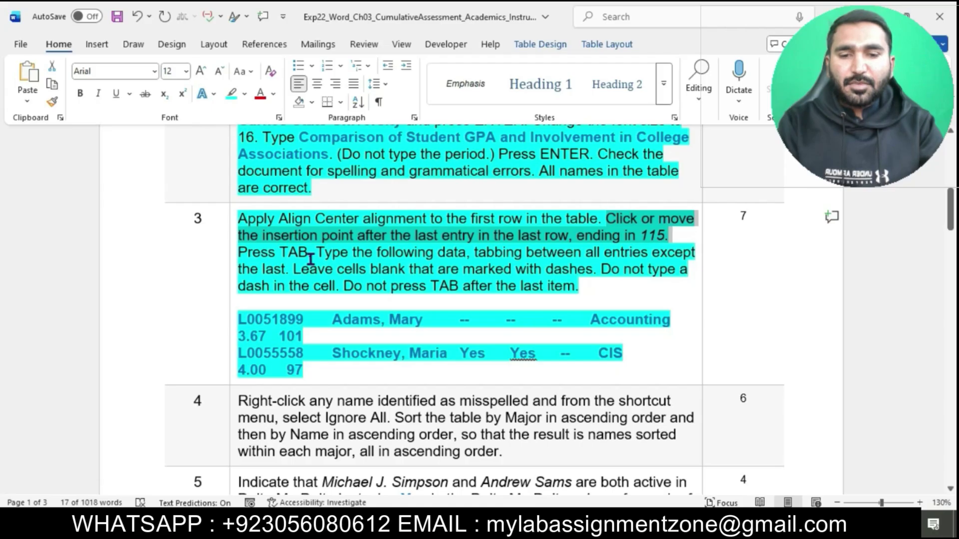
left_click_drag(237, 252, 308, 253)
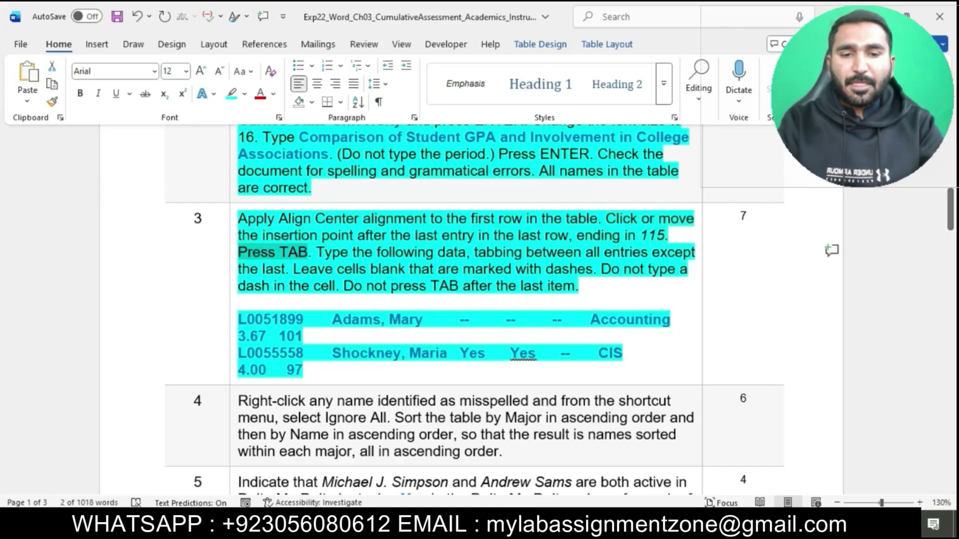
left_click(590, 469)
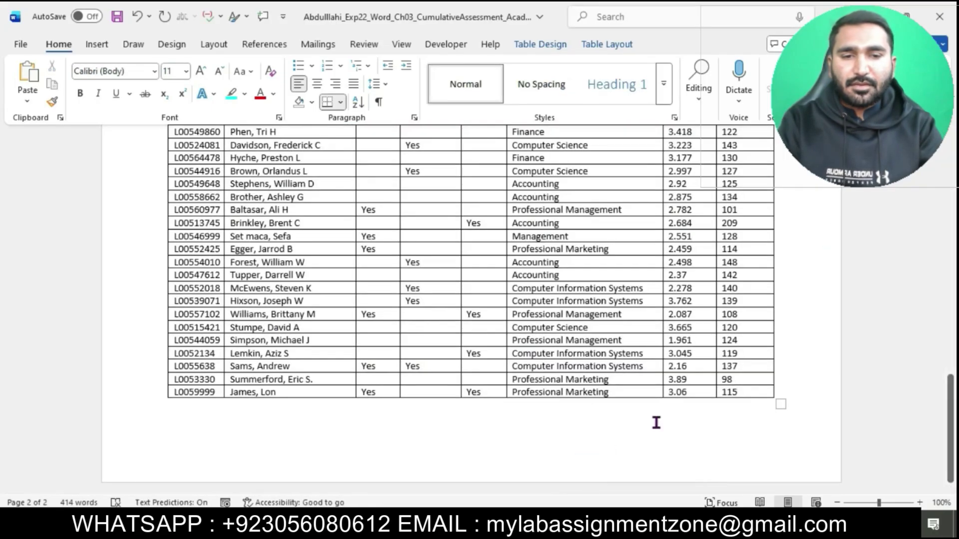
key("Tab")
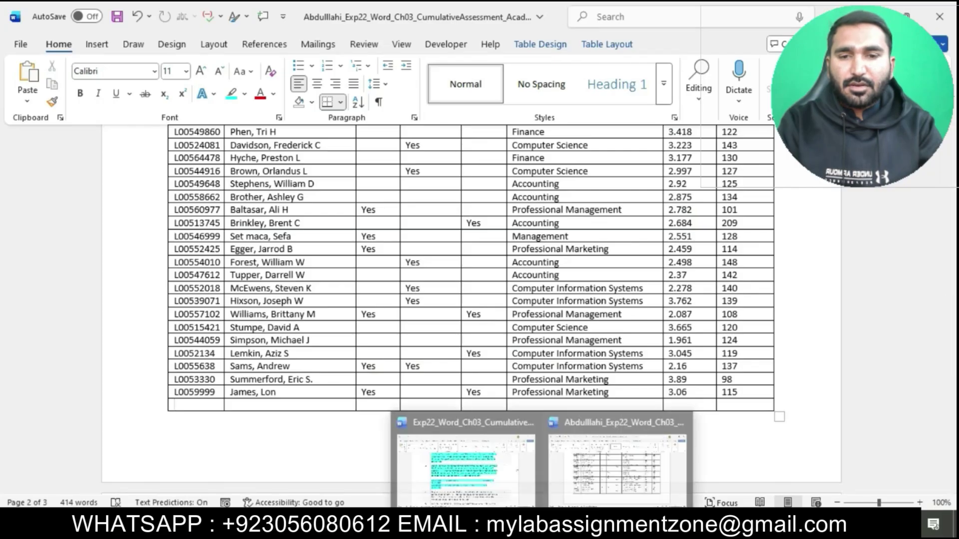
Mark the "Type the following data" instruction in step 3, then copy the first student's ID into the new table row as text only.
left_click(494, 464)
left_click_drag(320, 252, 464, 254)
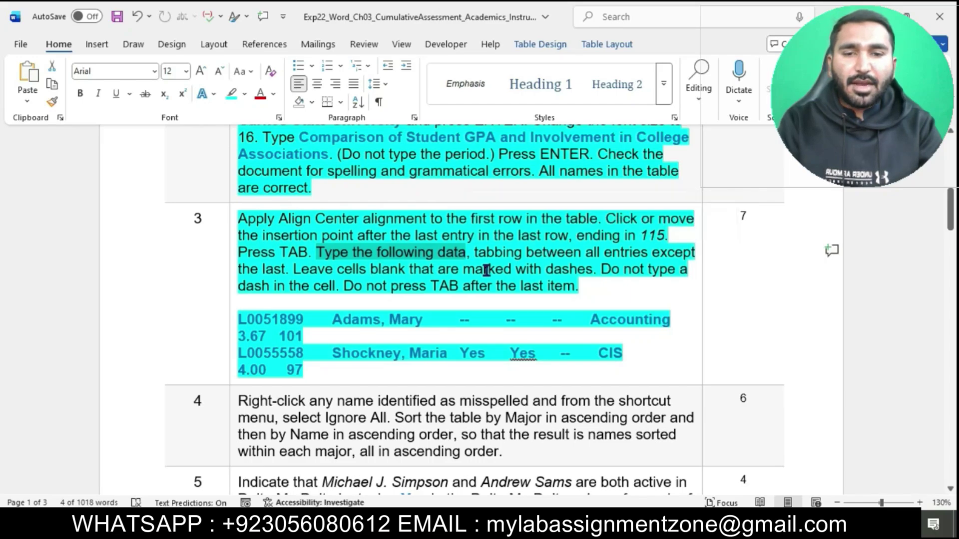
left_click(235, 319)
left_click(249, 319)
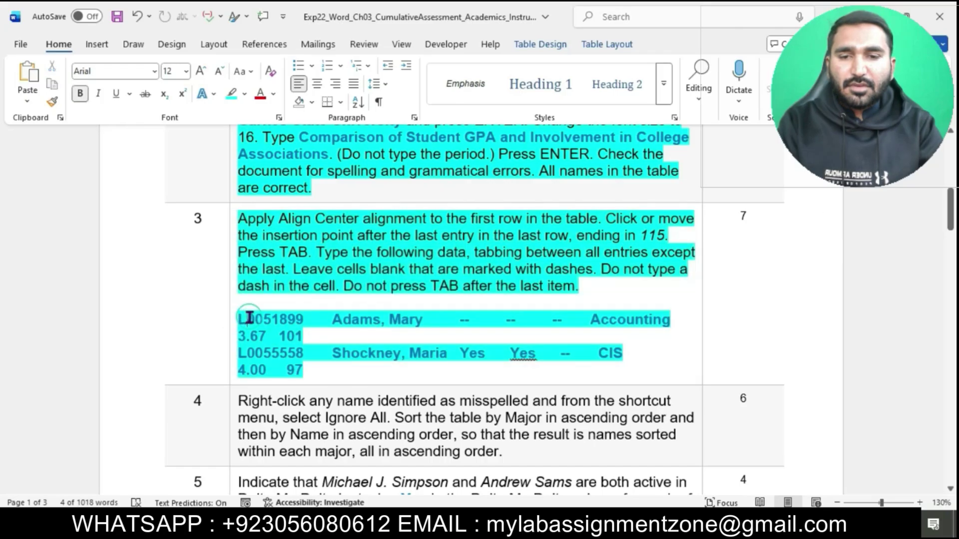
left_click_drag(243, 320, 305, 319)
key("ctrl+c")
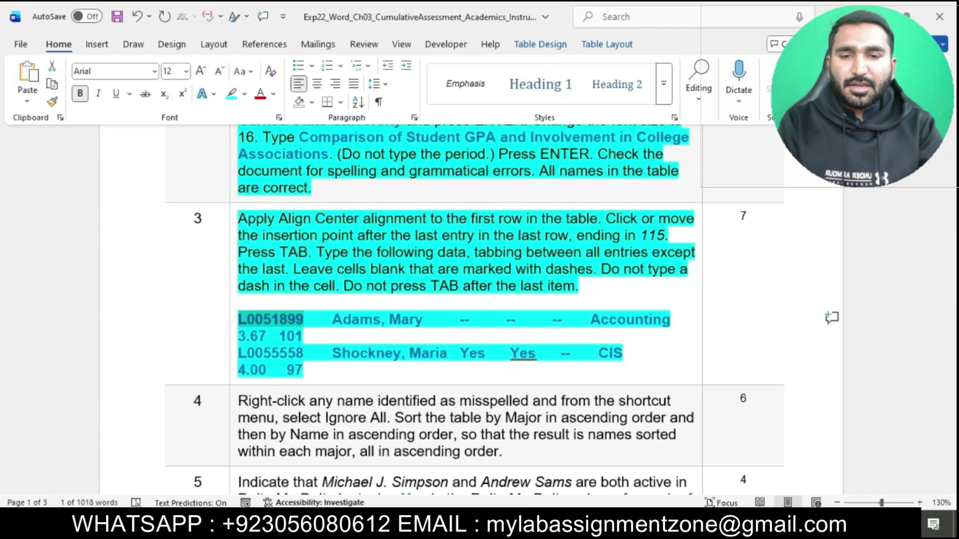
mouse_move(684, 529)
left_click(729, 499)
key("ctrl+v")
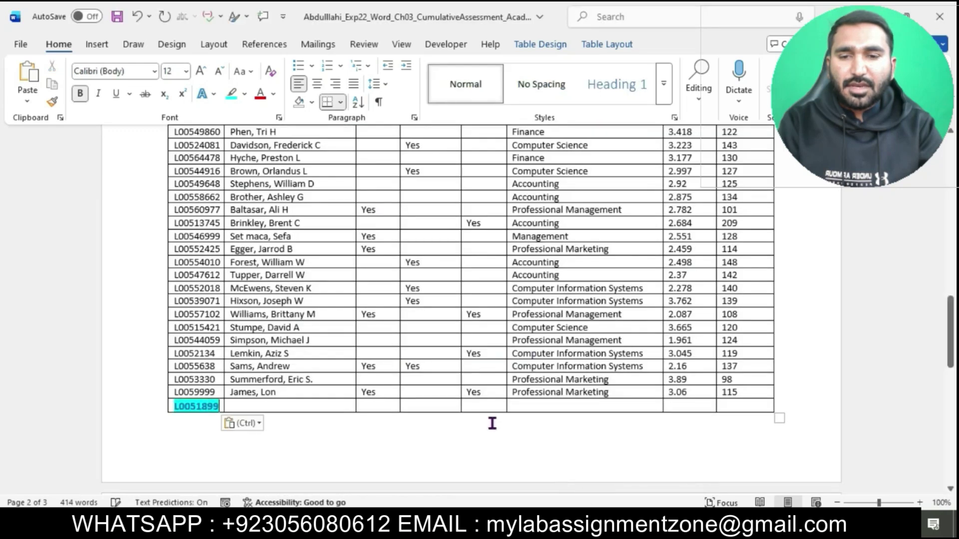
left_click(245, 424)
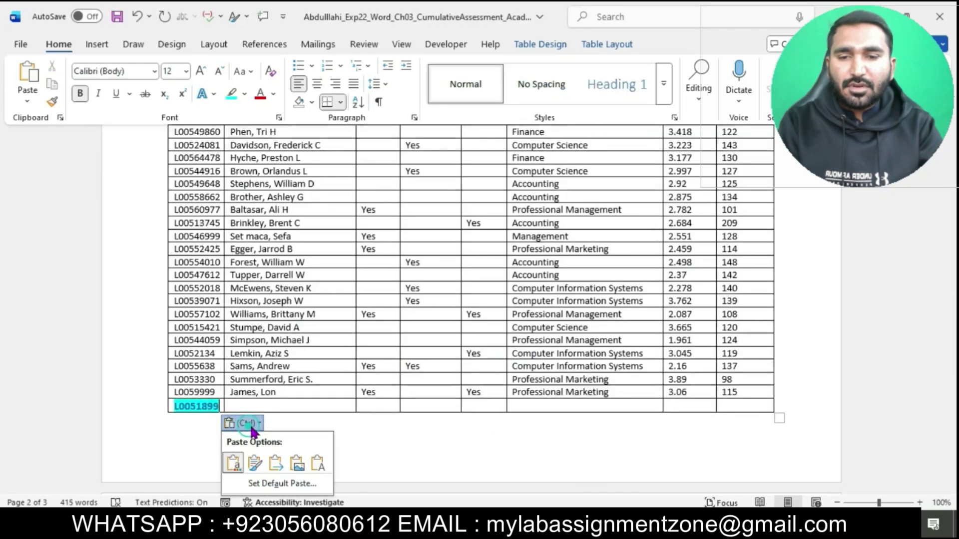
left_click(324, 470)
Copy the first student's name from step 3 into the second cell of the new last row as text only.
left_click(287, 406)
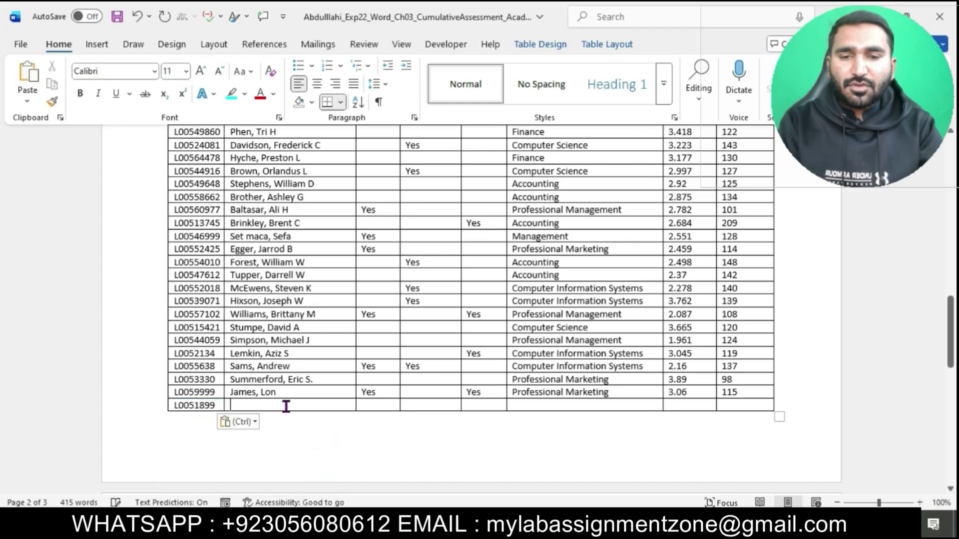
mouse_move(569, 529)
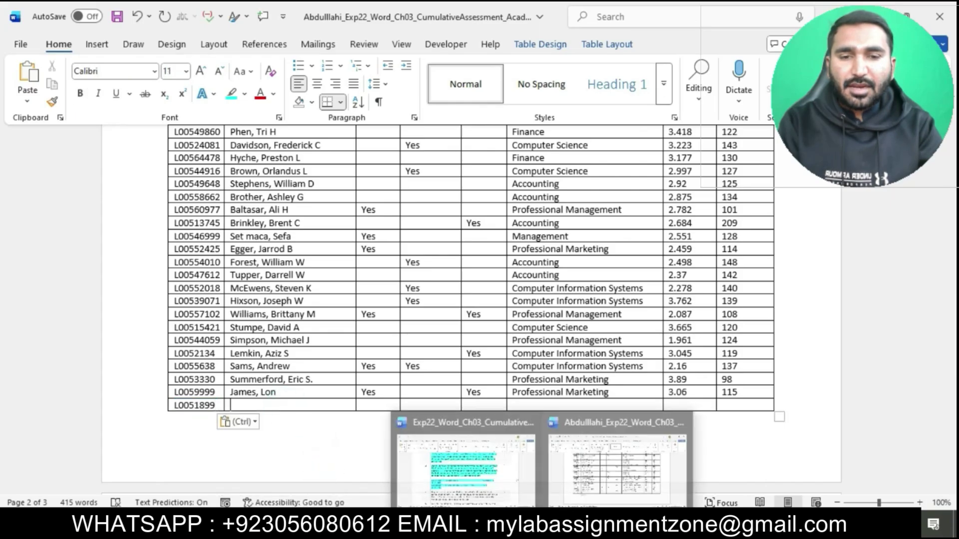
left_click(504, 468)
left_click_drag(333, 320, 423, 321)
key("ctrl+c")
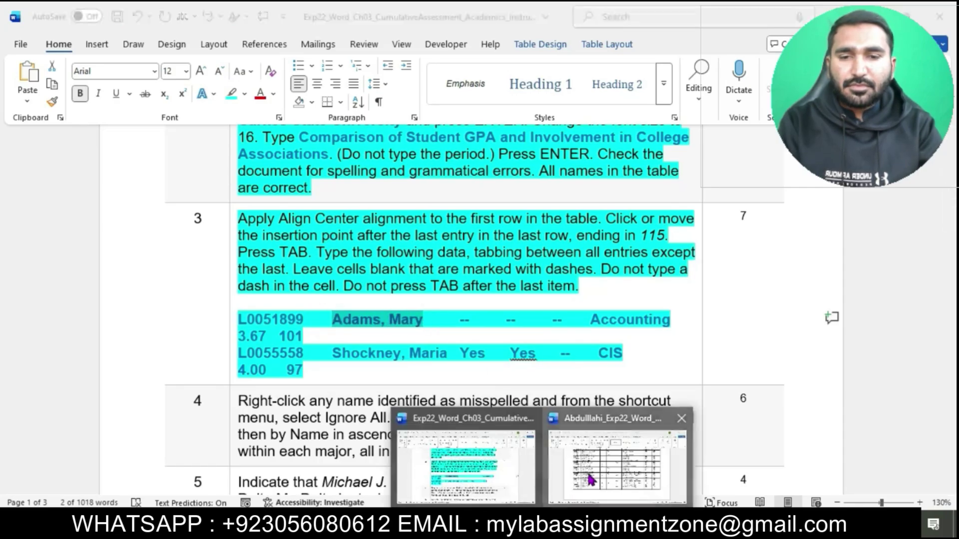
left_click(861, 499)
key("ctrl+v")
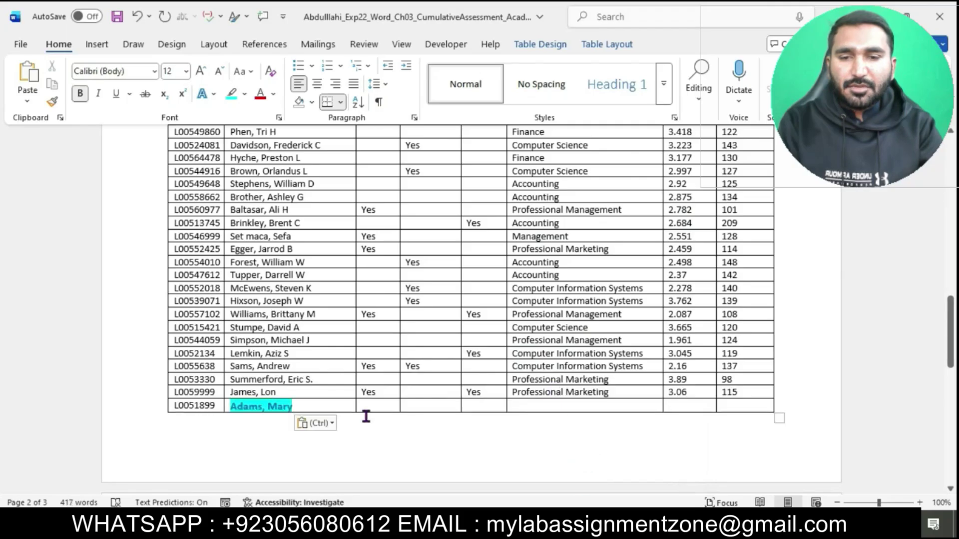
left_click(315, 423)
left_click(397, 465)
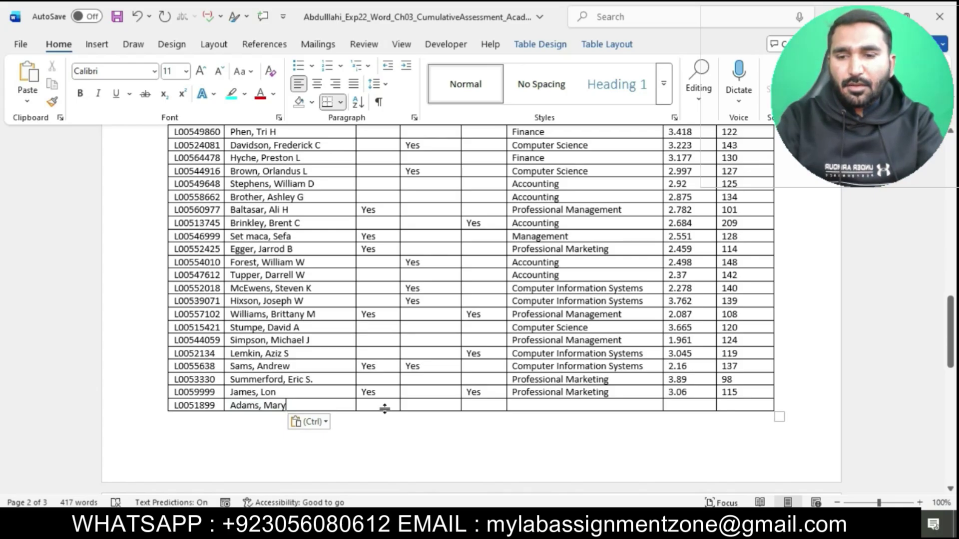
Leave the three cells after the first student's name blank and copy "Accounting" from step 3 into the sixth cell as text only.
key("Tab")
key("Tab")
key("Tab")
key("Tab")
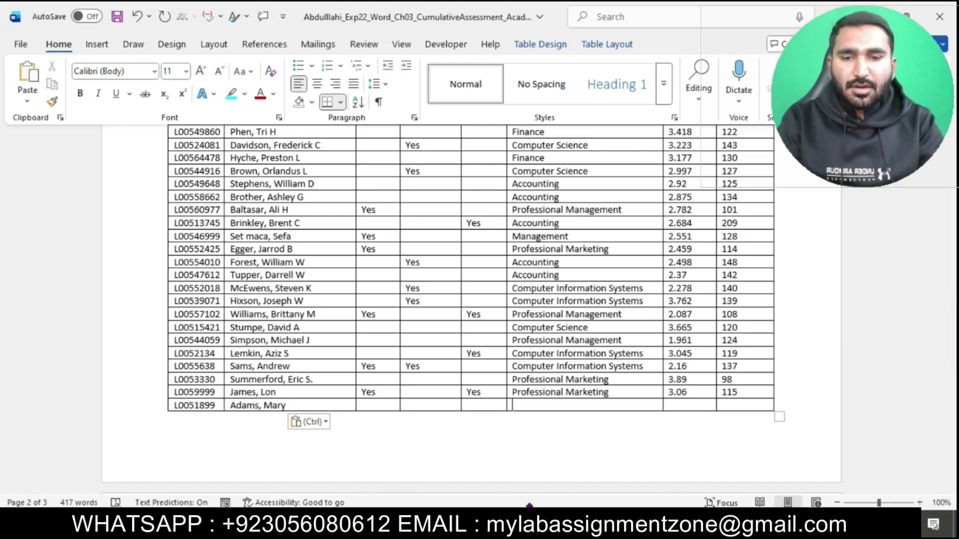
left_click(512, 486)
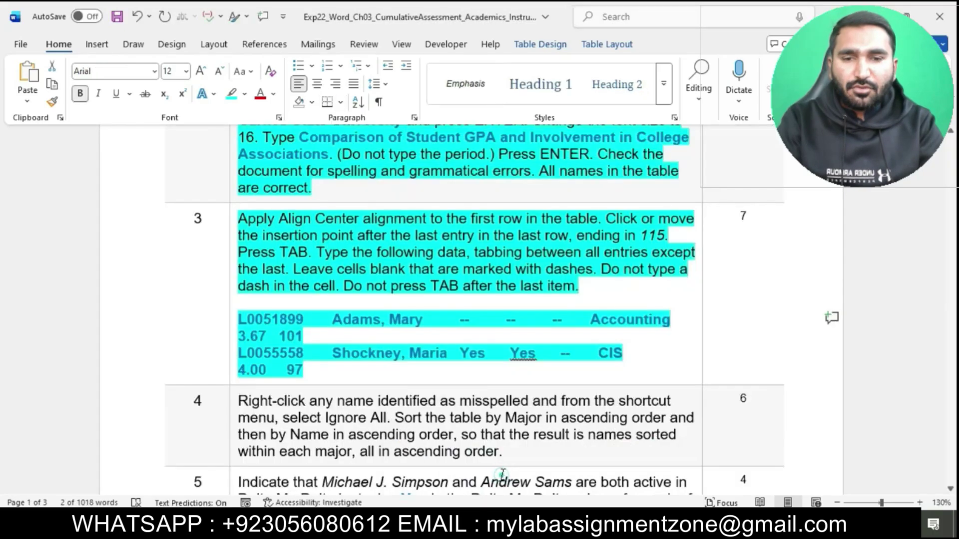
double_click(596, 322)
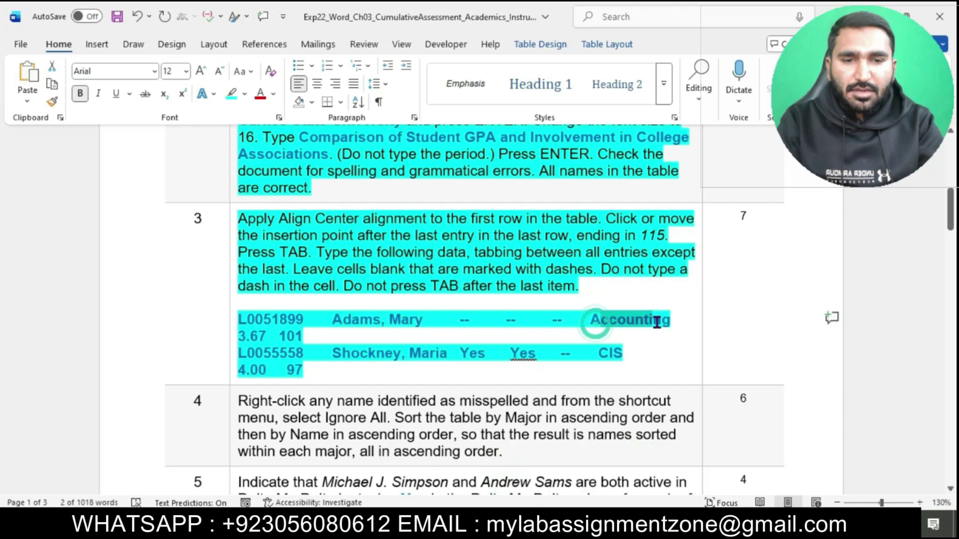
left_click_drag(594, 321, 667, 321)
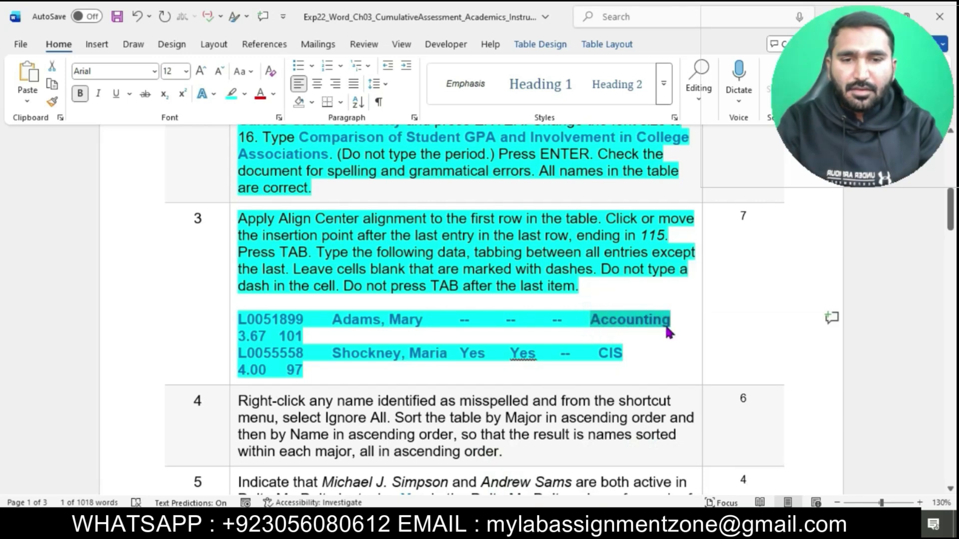
mouse_move(542, 528)
left_click(615, 479)
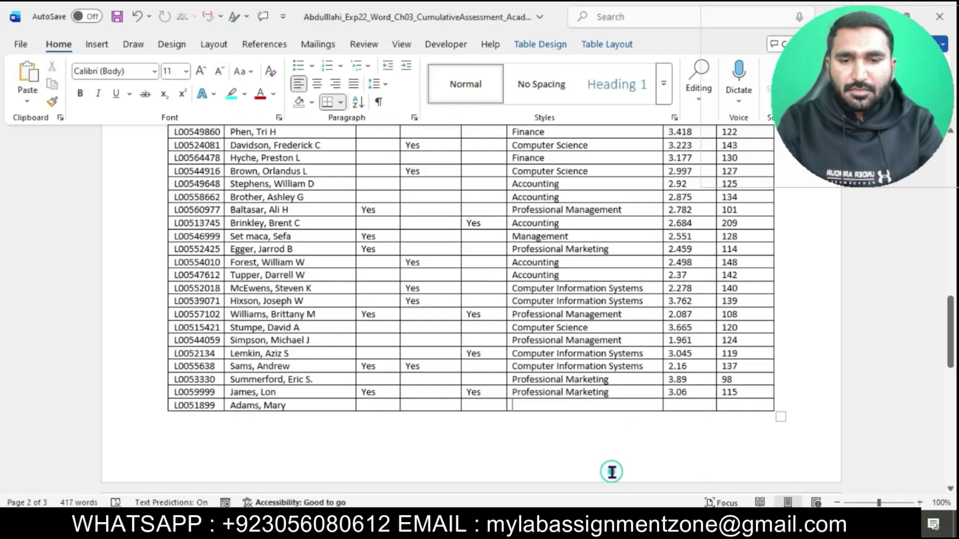
key("ctrl+v")
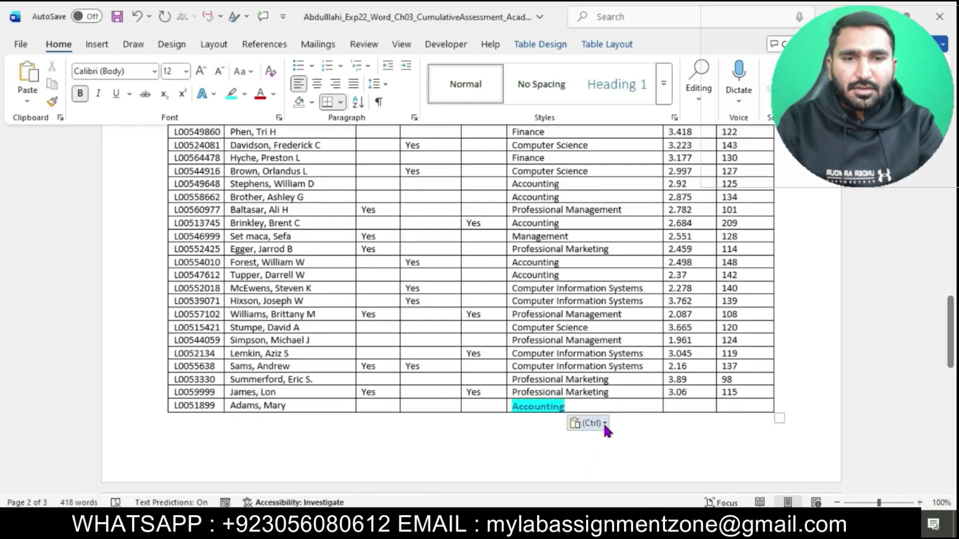
left_click(605, 425)
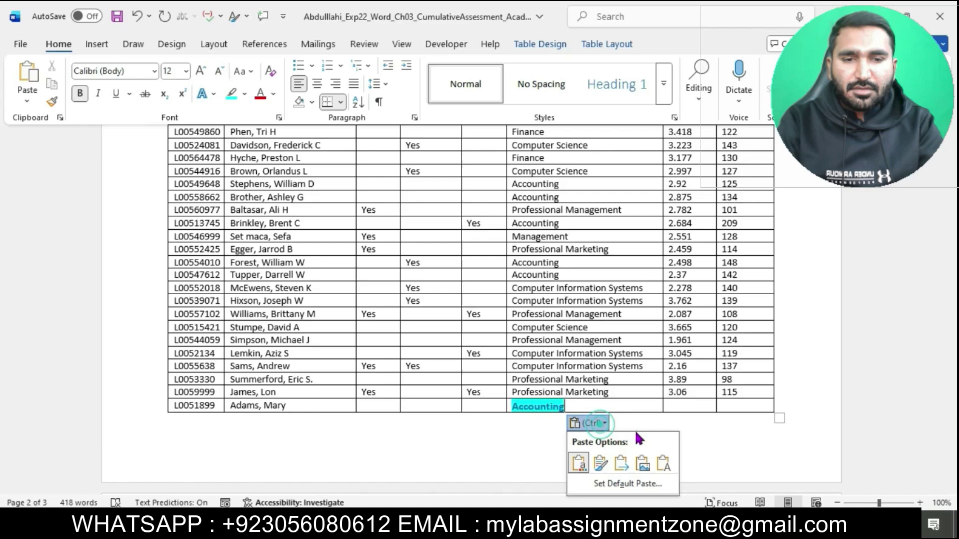
left_click(662, 458)
Check the first student's figures in step 3 and enter 3.67 in the cell after "Accounting" in the last row.
key("Tab")
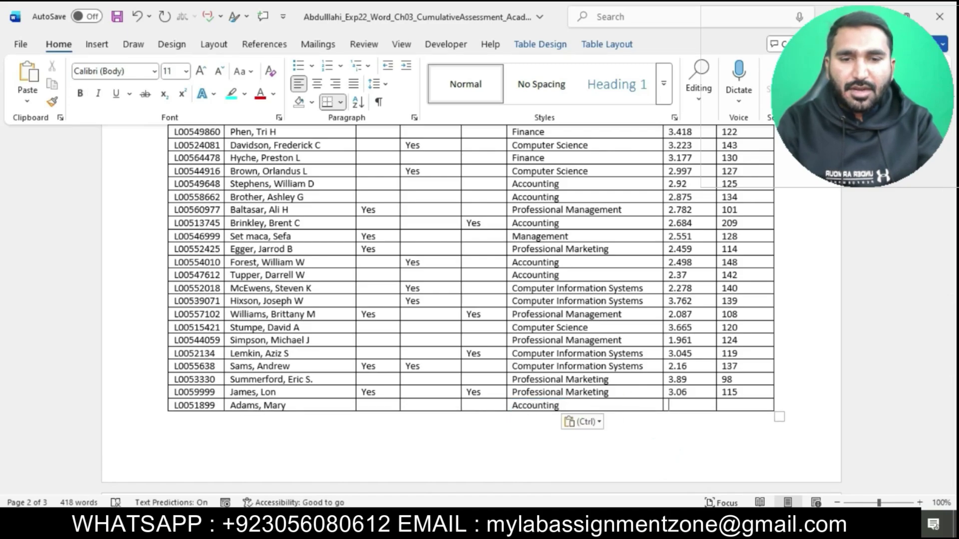
mouse_move(547, 530)
left_click(497, 457)
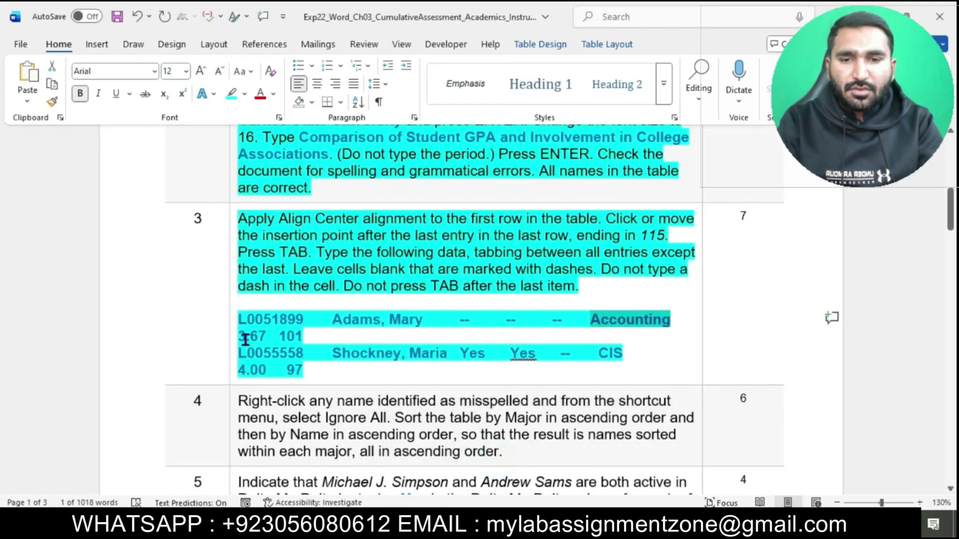
left_click_drag(245, 337, 302, 337)
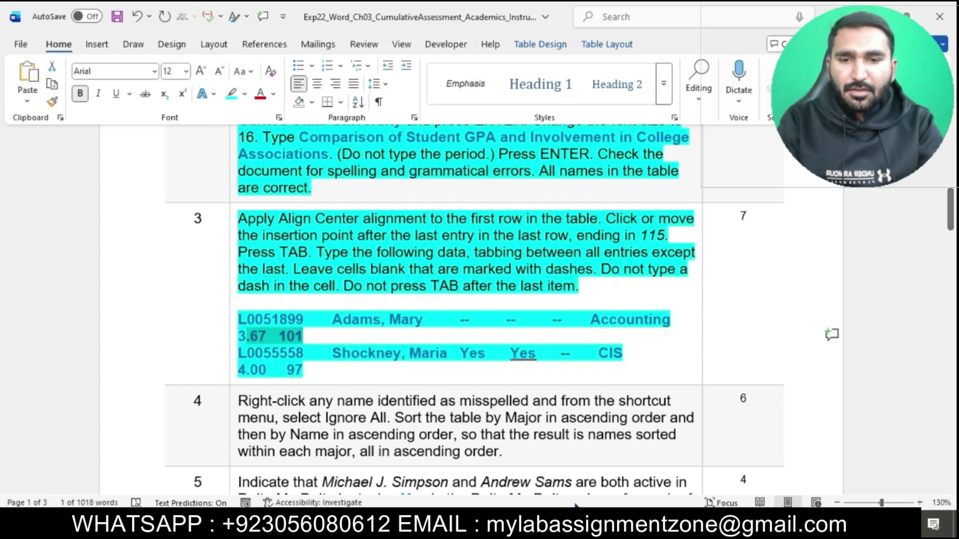
mouse_move(547, 531)
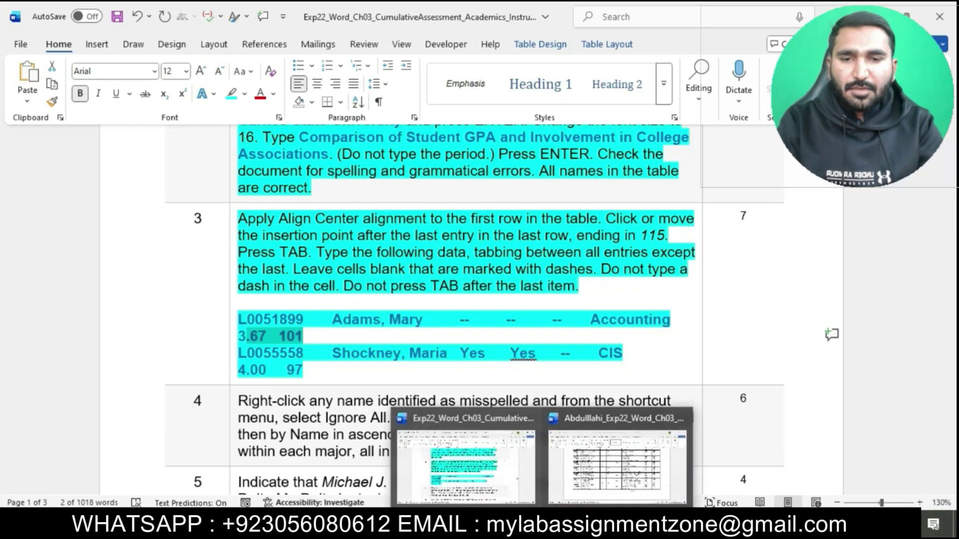
left_click(587, 475)
type("3.67")
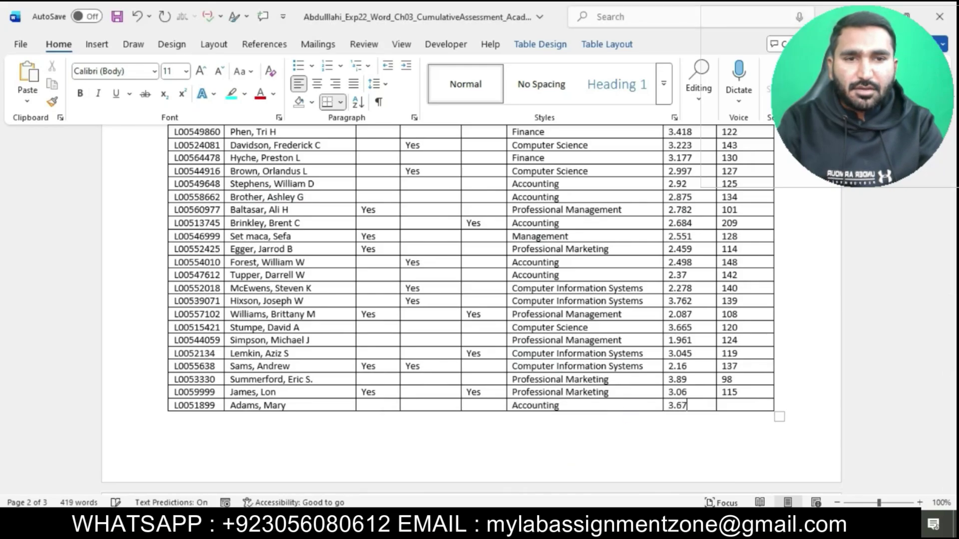
Recheck the first student's figures in step 3 and enter 101 in the final cell of the last row.
mouse_move(547, 530)
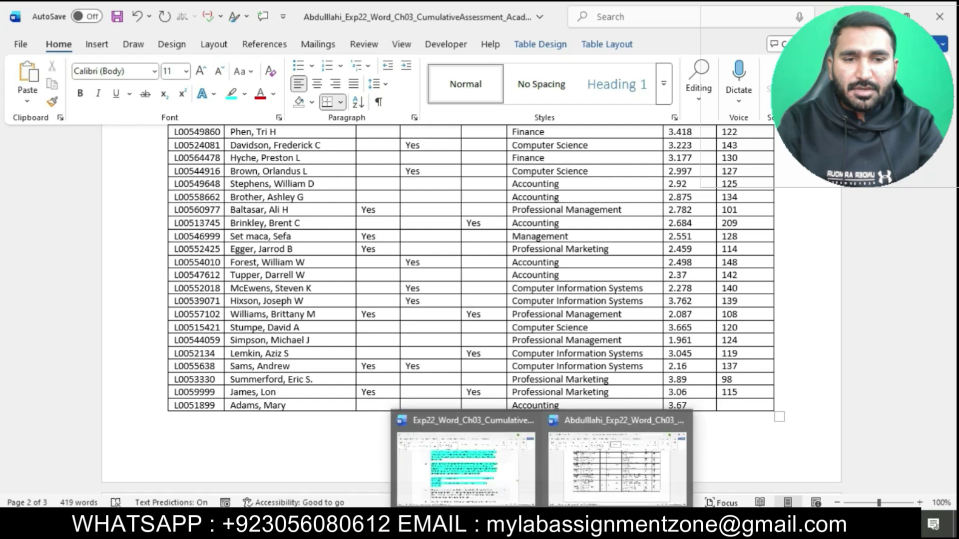
left_click(509, 467)
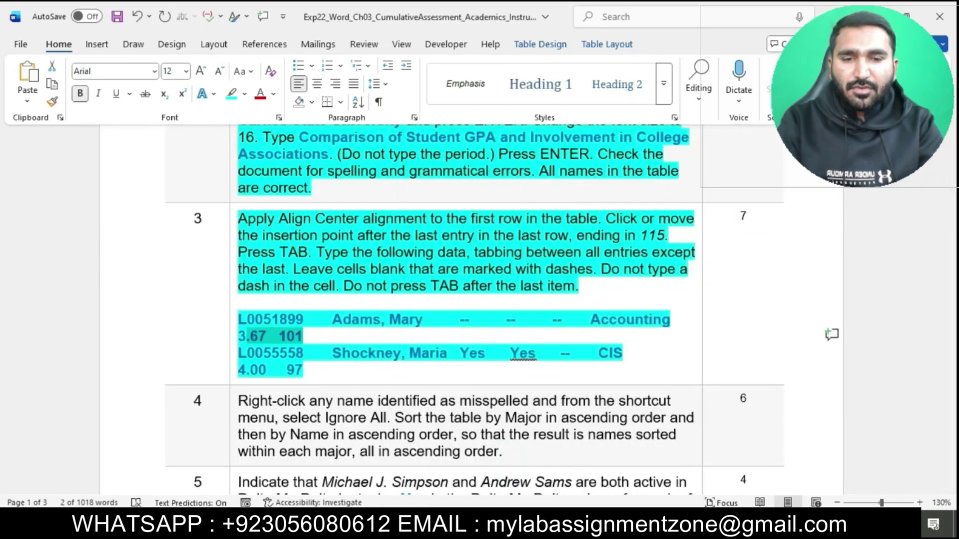
left_click(598, 485)
key("Tab")
type("10")
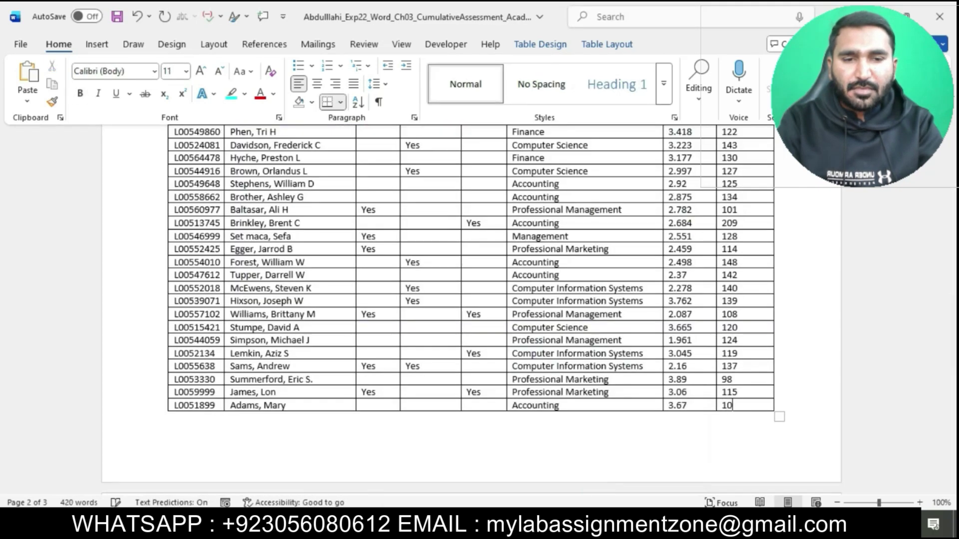
type("1")
Add another row at the end of the table and copy the second student's ID from step 3 into its first cell as text only.
key("Tab")
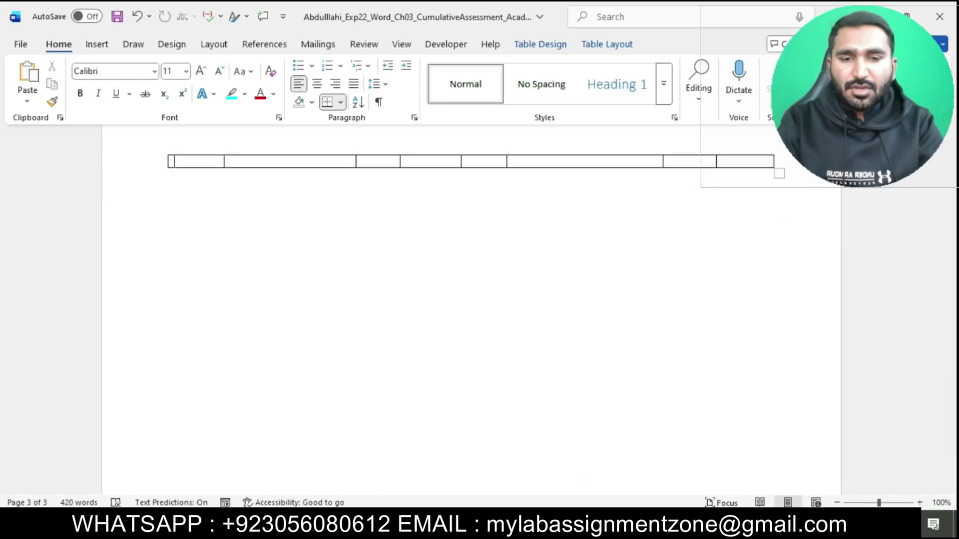
left_click(505, 462)
left_click_drag(242, 353, 298, 353)
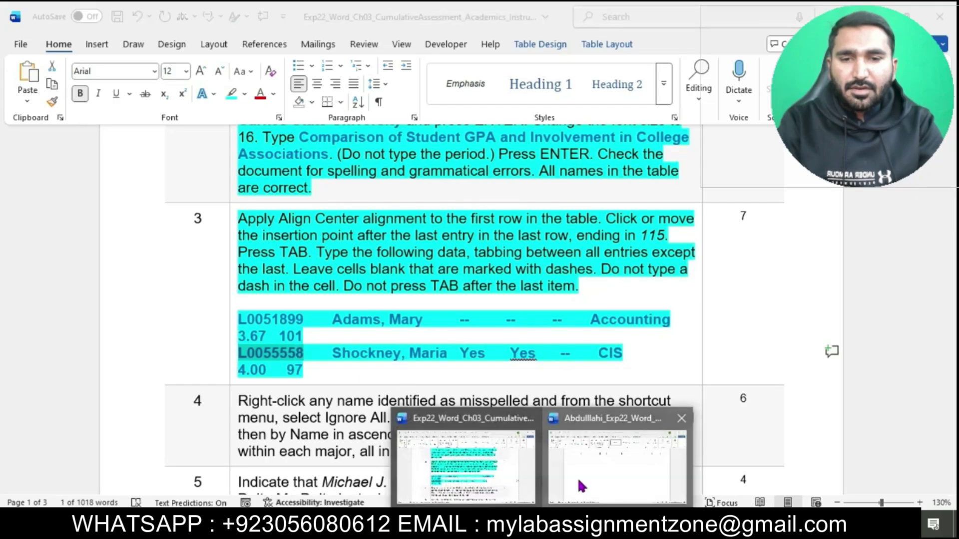
left_click(577, 477)
type("L0055558")
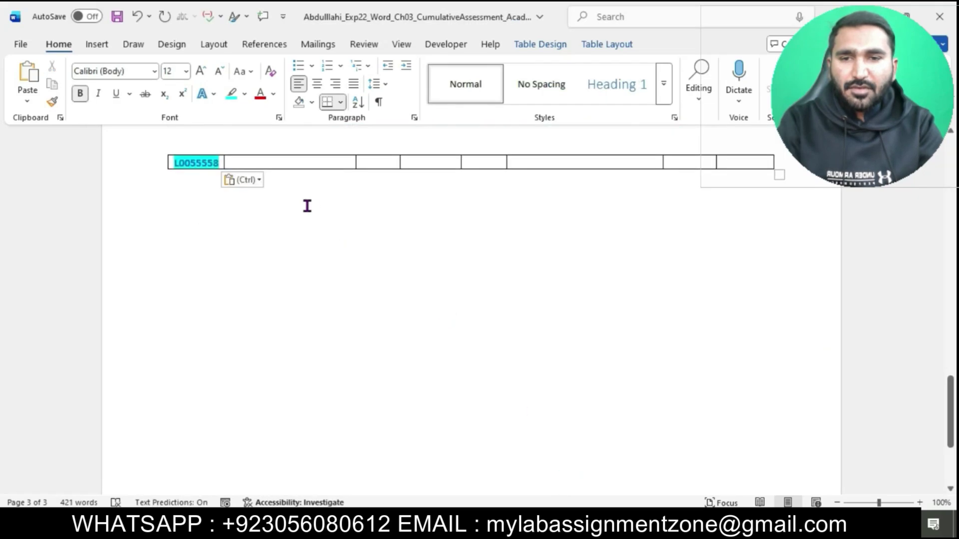
left_click(251, 188)
left_click(316, 216)
left_click(316, 217)
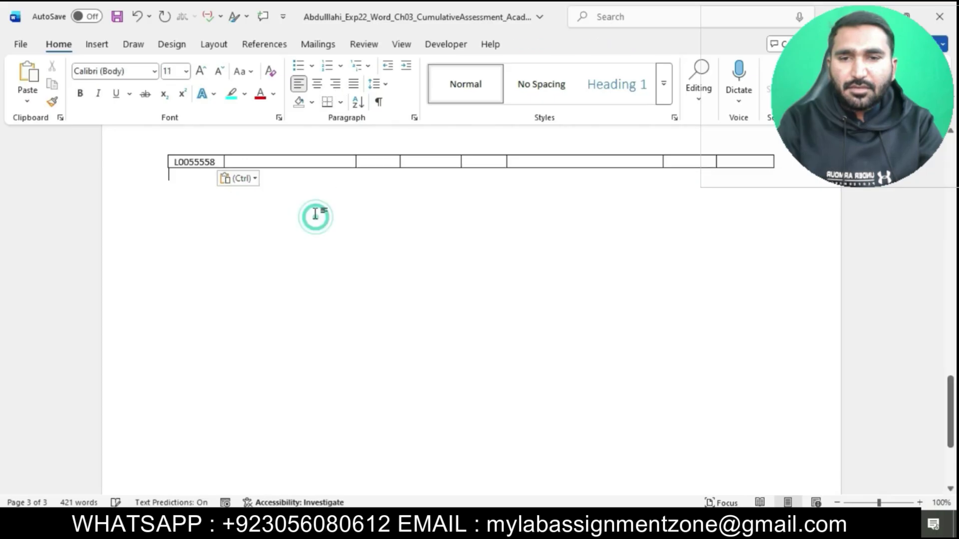
Copy the second student's name from step 3 into the second cell of the page 3 row as text only.
left_click(293, 161)
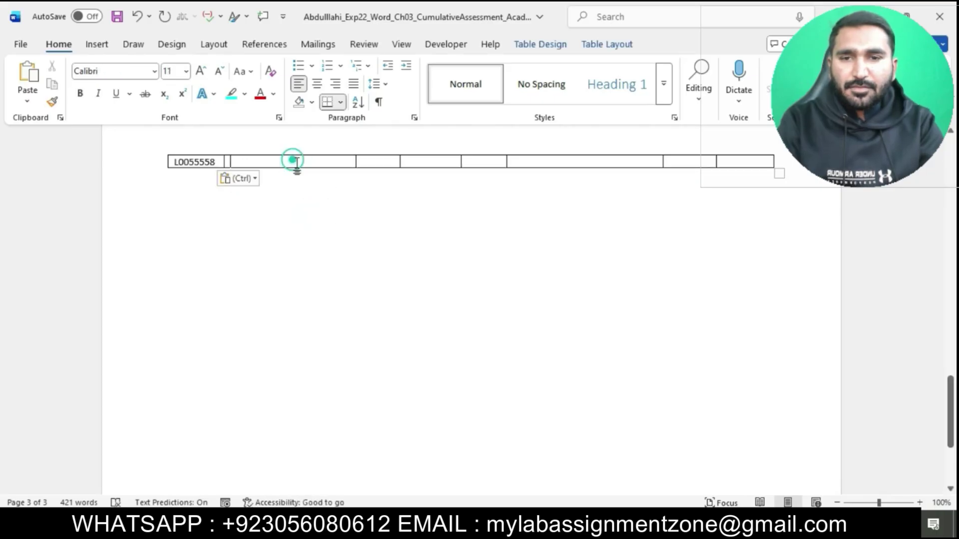
mouse_move(541, 527)
left_click(460, 460)
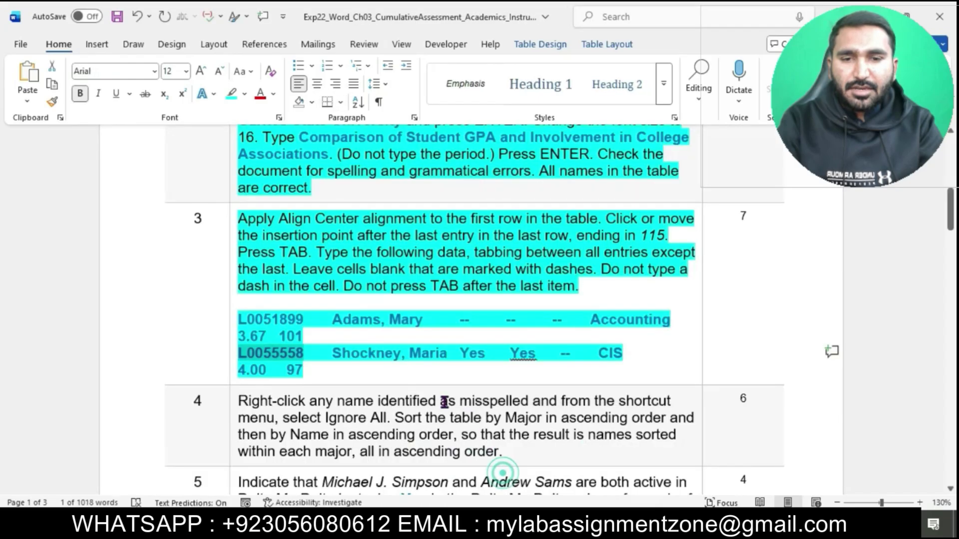
left_click_drag(338, 353, 448, 355)
key("ctrl+c")
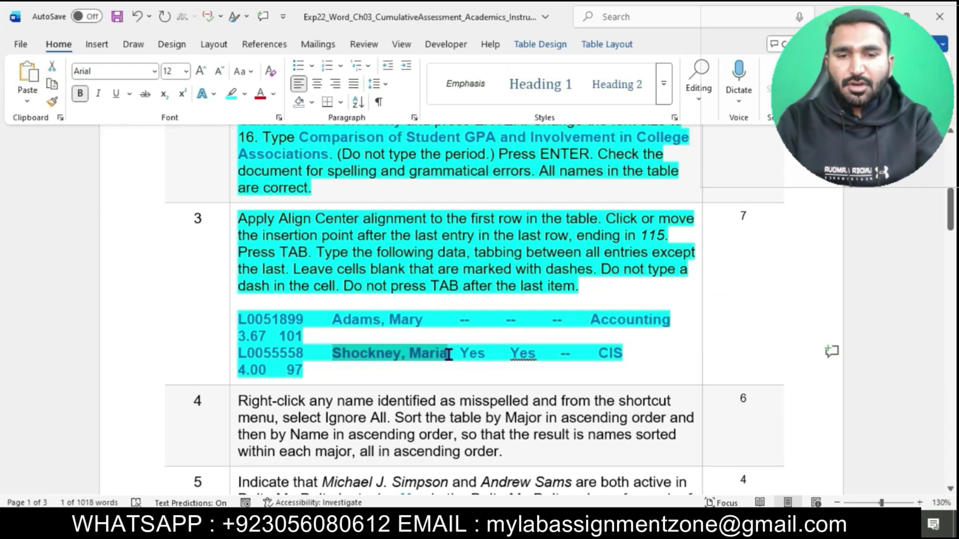
mouse_move(555, 529)
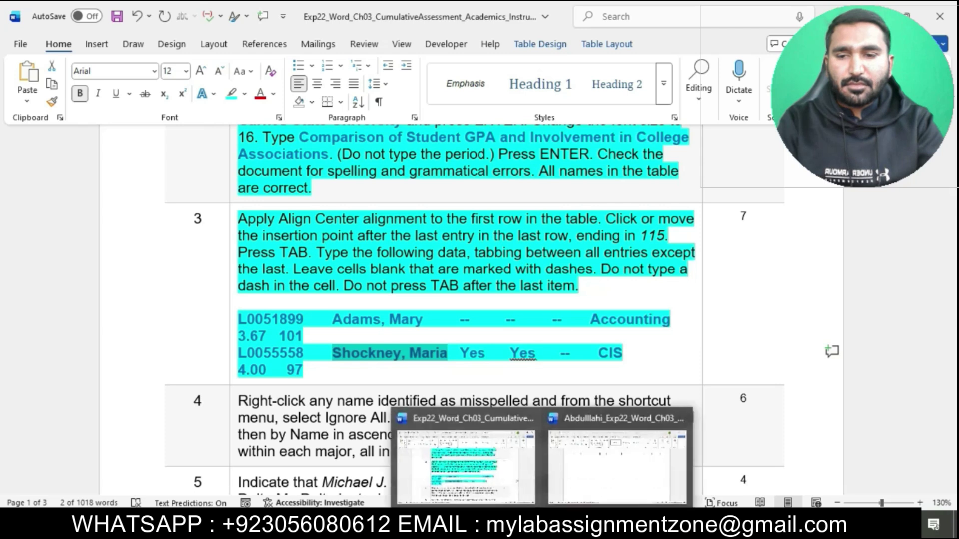
left_click(585, 475)
key("ctrl+v")
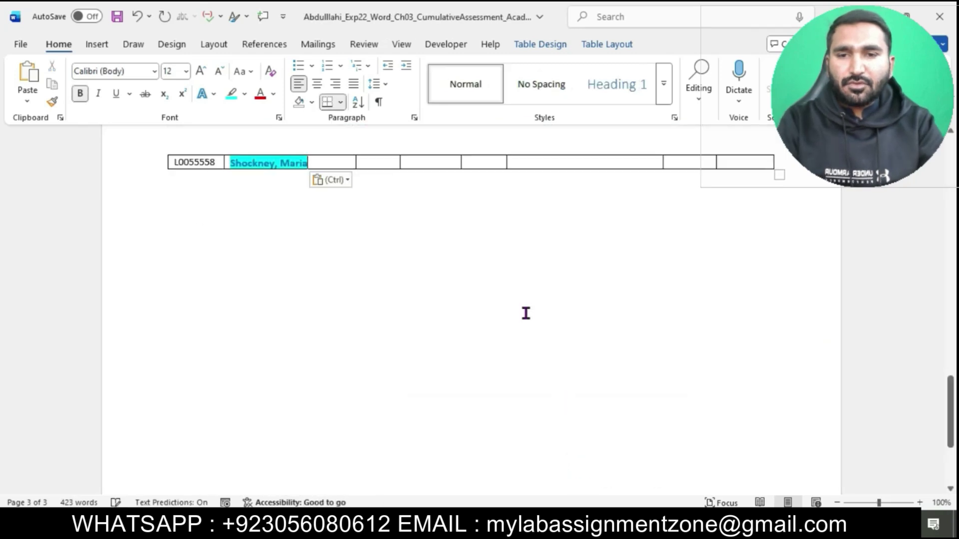
left_click(339, 180)
left_click(405, 218)
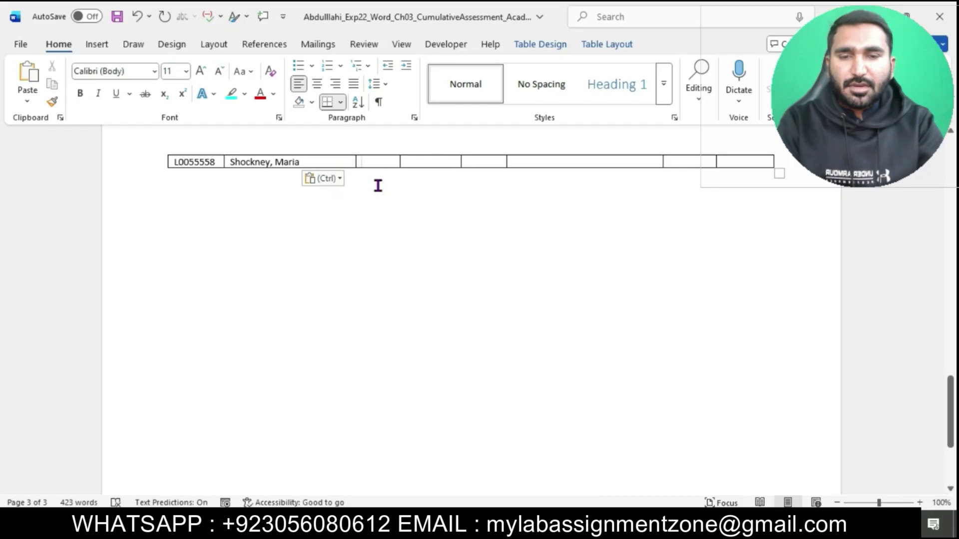
Enter Yes in the third and fourth cells of the page 3 row and copy CIS from step 3 into its Major cell as text only.
type("Yes")
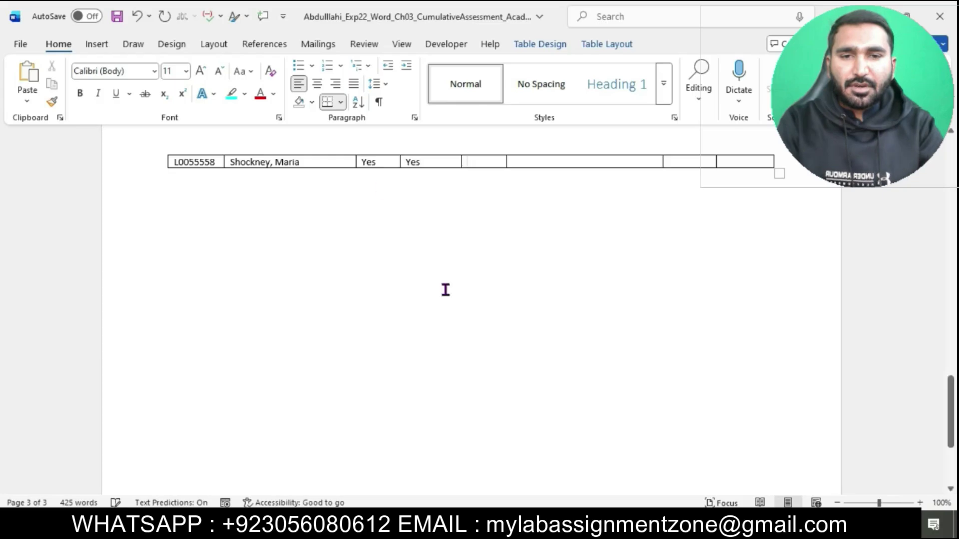
mouse_move(542, 526)
left_click(493, 463)
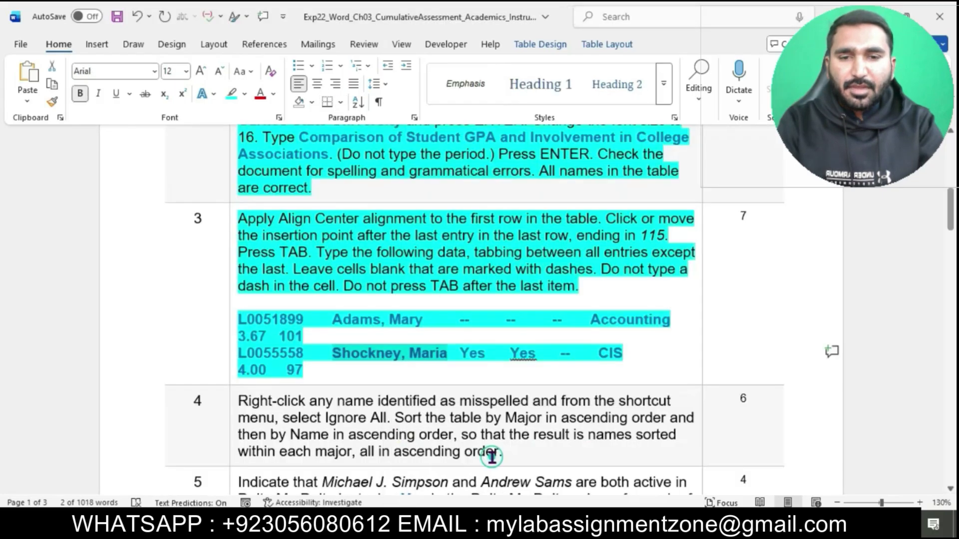
double_click(603, 358)
key("ctrl+c")
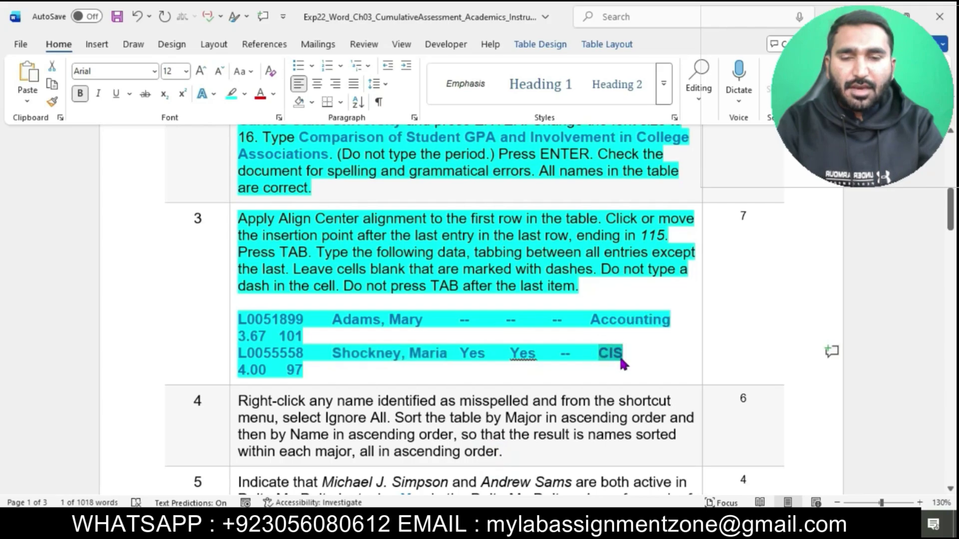
mouse_move(542, 526)
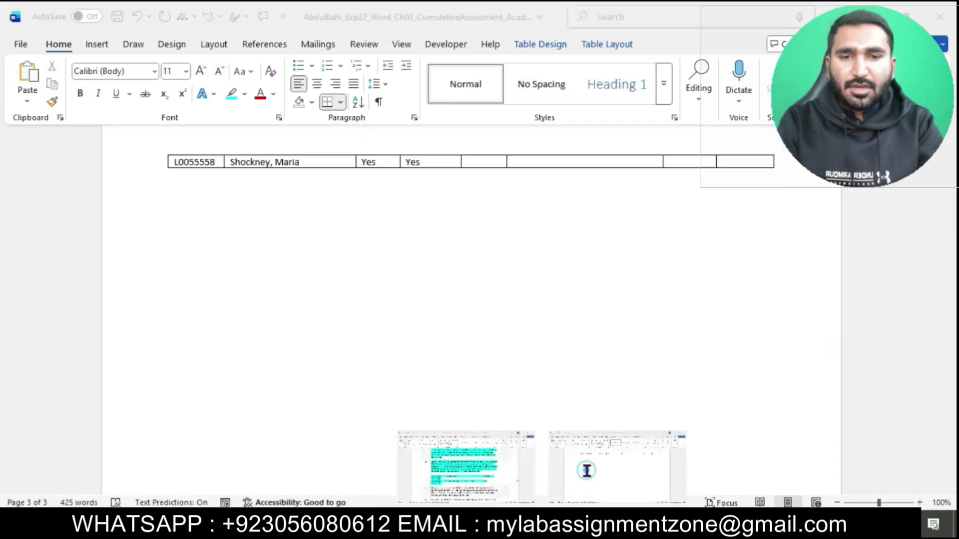
left_click(586, 470)
key("ctrl+v")
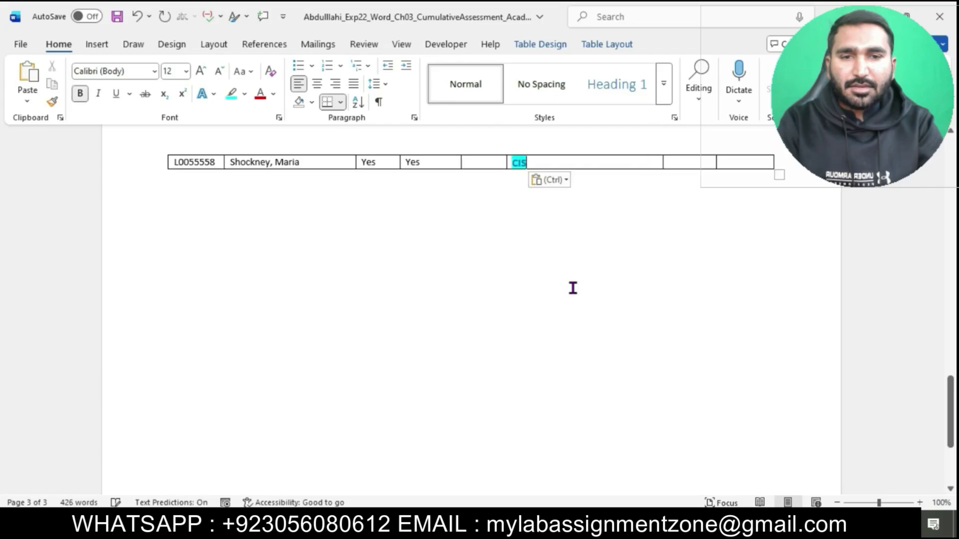
left_click(549, 180)
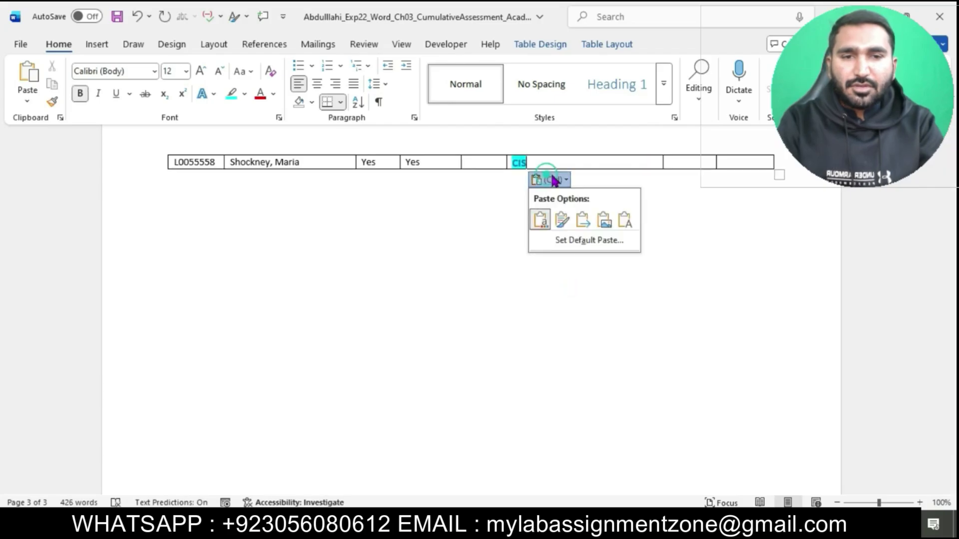
left_click(627, 221)
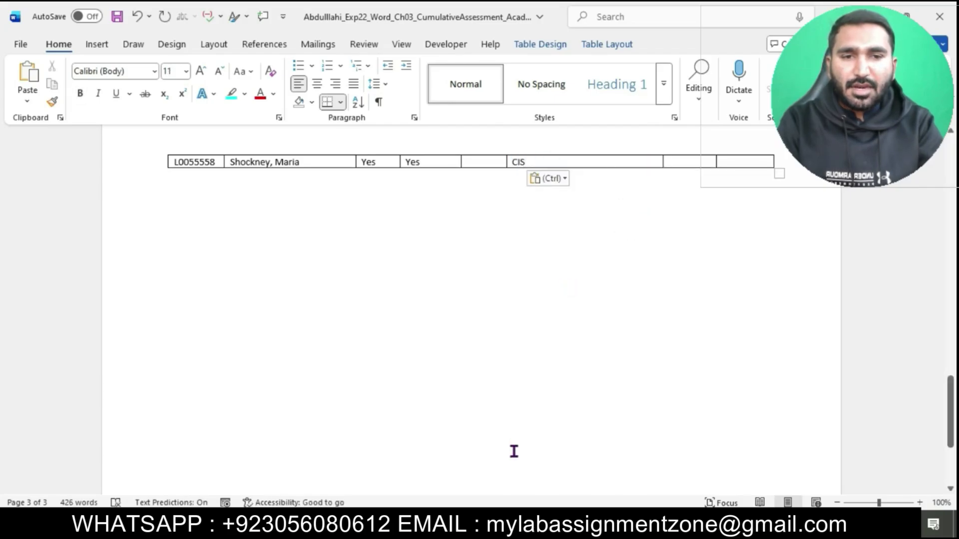
Copy 4.00 from step 3 into the cell after "CIS" as text only and enter 97 in the row's final cell.
mouse_move(542, 526)
left_click(501, 469)
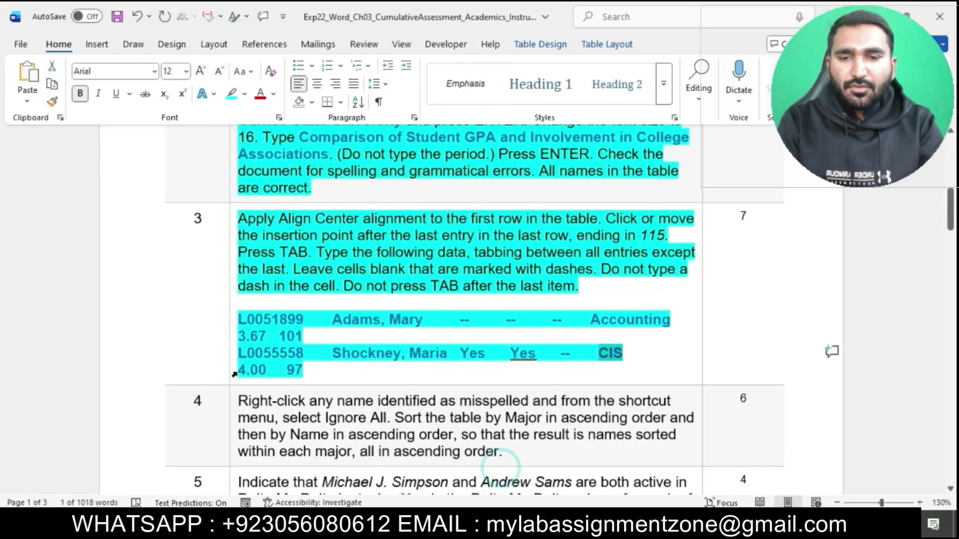
left_click_drag(241, 371, 264, 370)
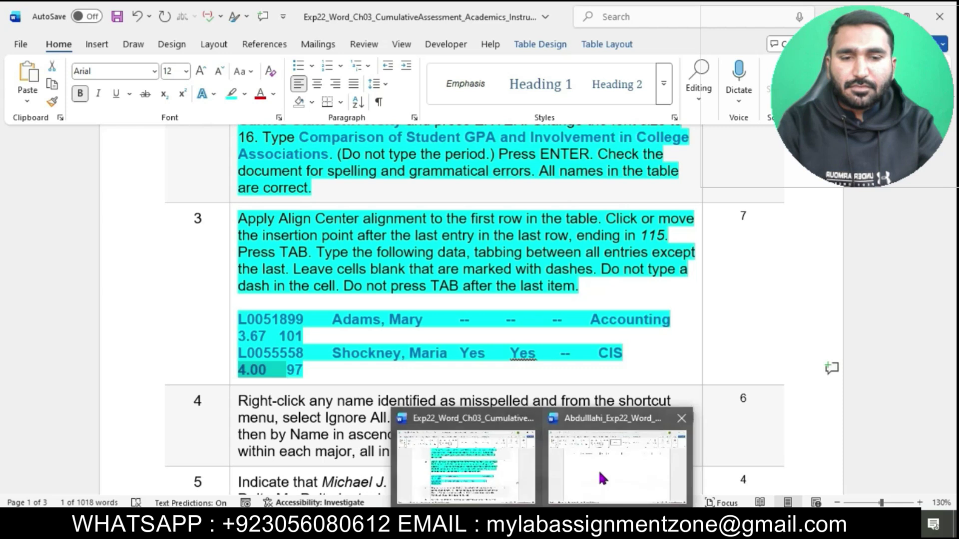
left_click(600, 471)
type("4.00")
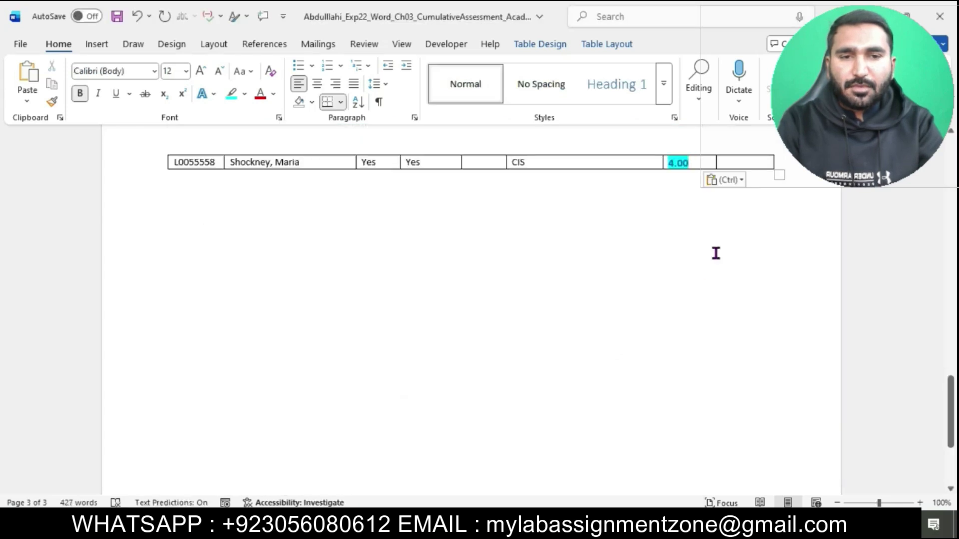
left_click(728, 181)
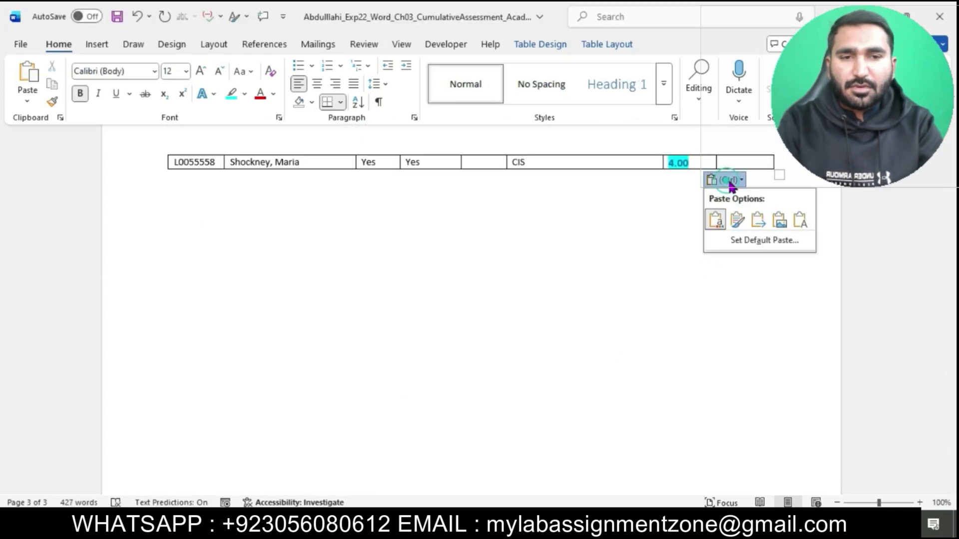
left_click(799, 221)
left_click(740, 155)
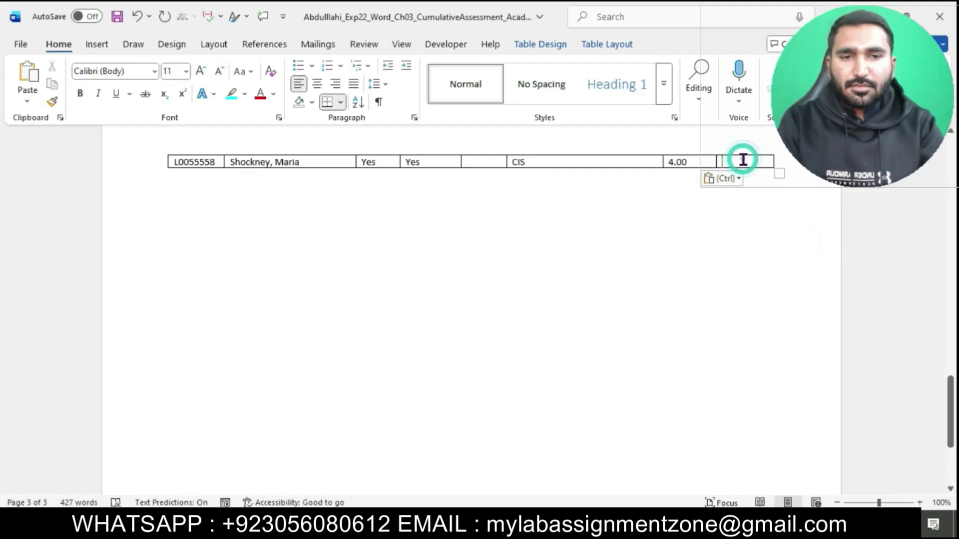
type("97")
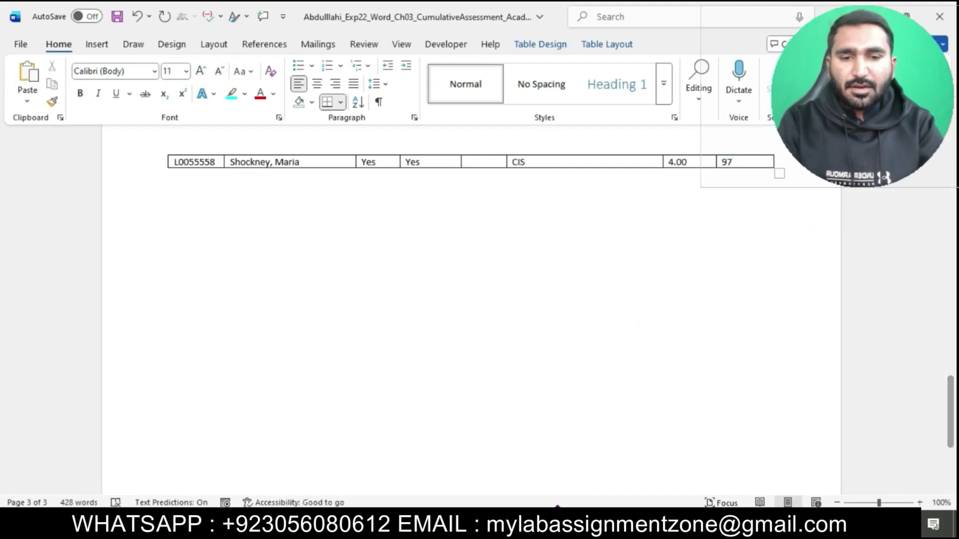
Highlight the step 4 instruction in turquoise in the instructions document and review its spelling and sorting requirements.
mouse_move(542, 525)
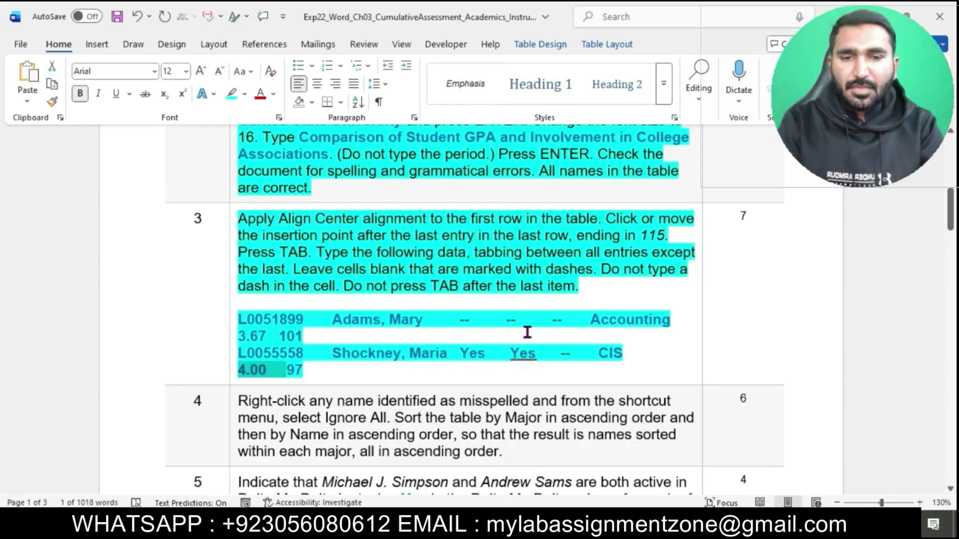
scroll(524, 345, "down", 1)
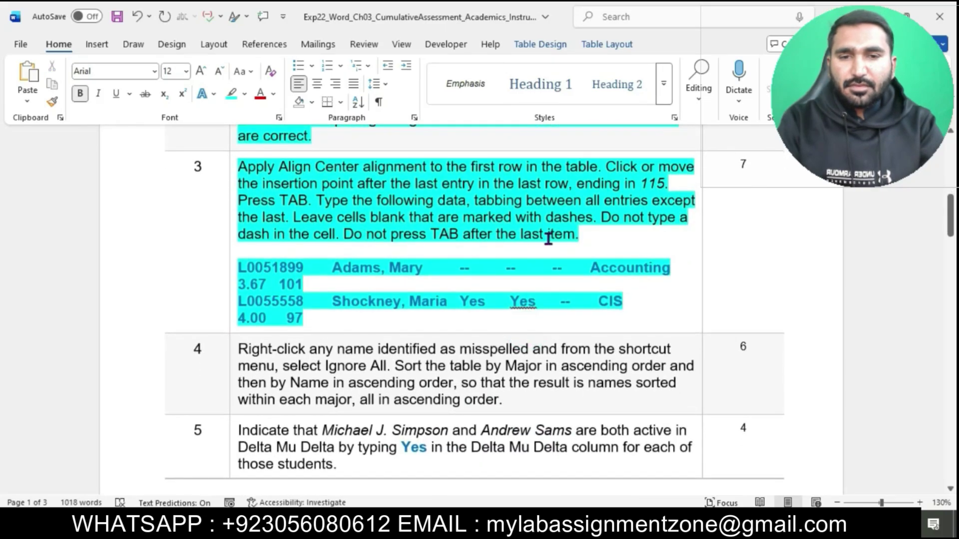
scroll(550, 239, "down", 3)
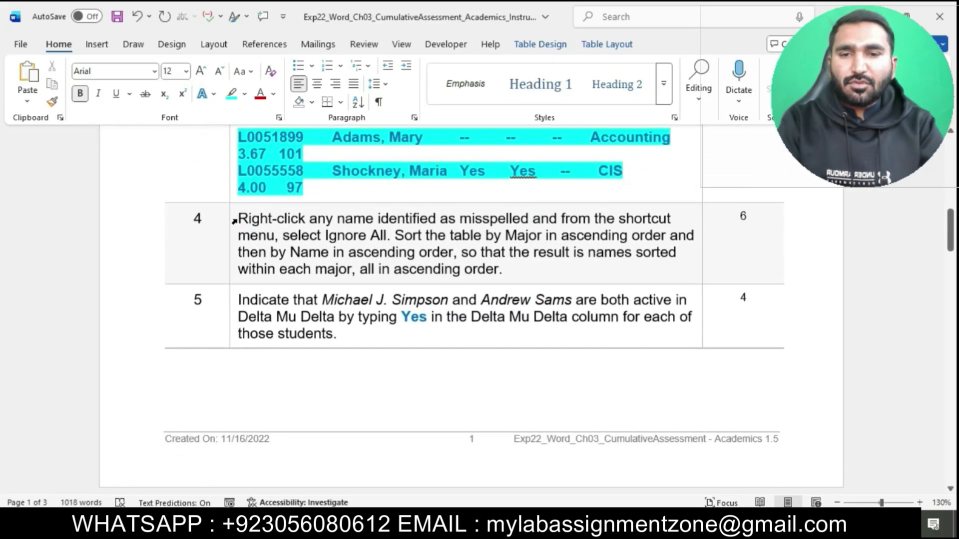
left_click(233, 220)
left_click(282, 190)
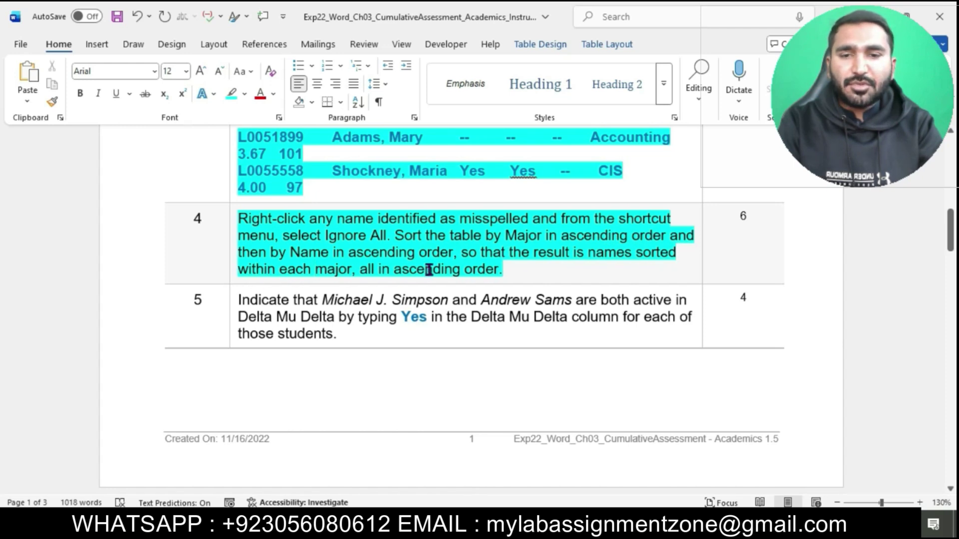
left_click_drag(240, 220, 278, 238)
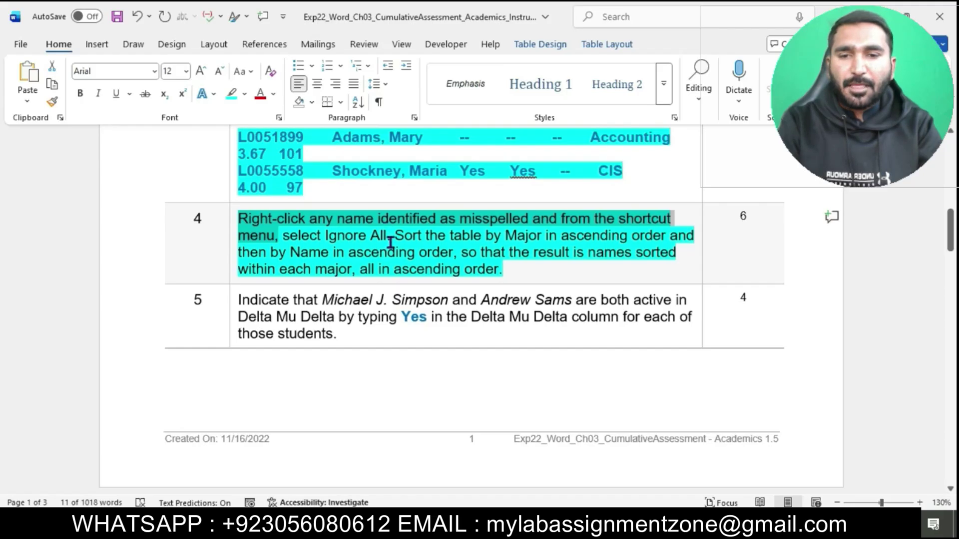
left_click_drag(397, 238, 438, 252)
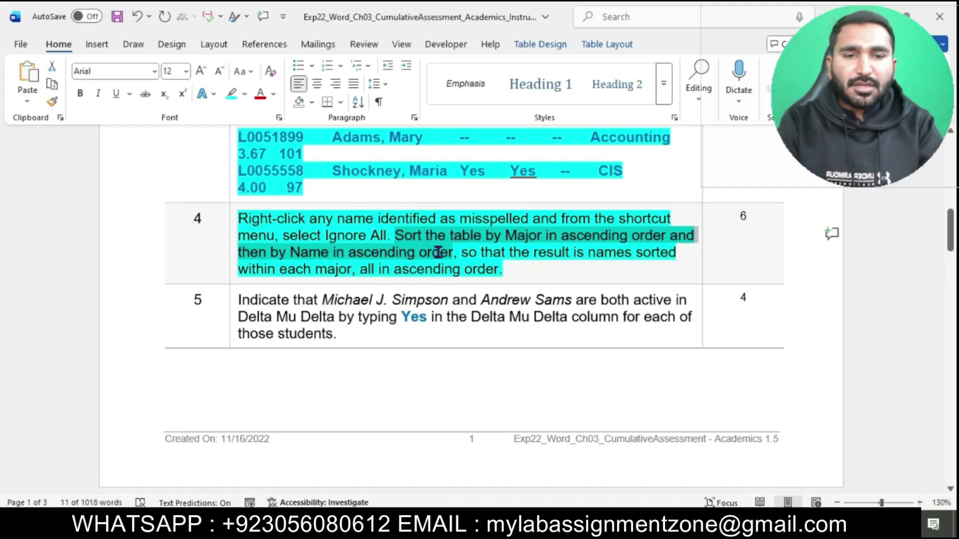
left_click_drag(446, 252, 448, 252)
Select the whole student table, recheck step 4, and set Major in ascending order as the first sort key.
mouse_move(542, 523)
left_click(605, 475)
scroll(541, 307, "up", 10)
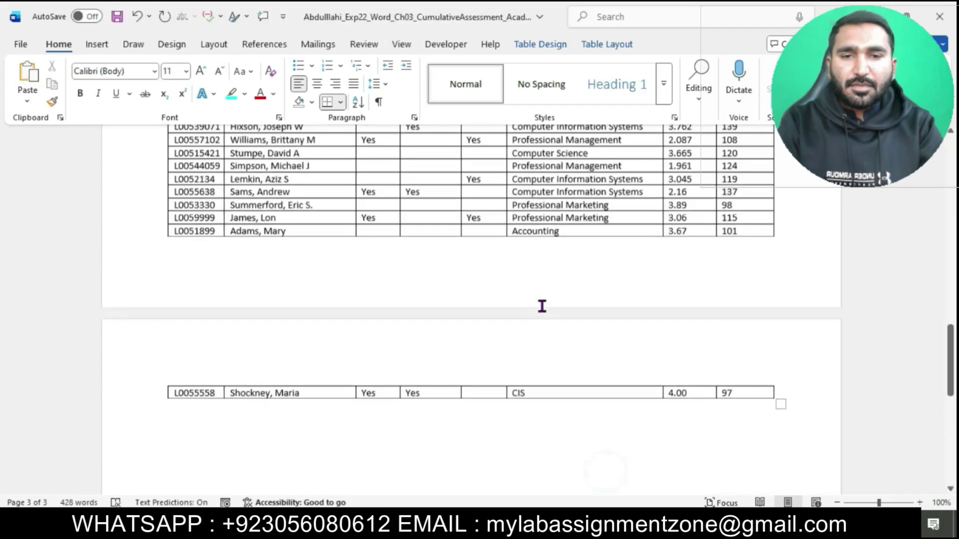
scroll(541, 306, "up", 4)
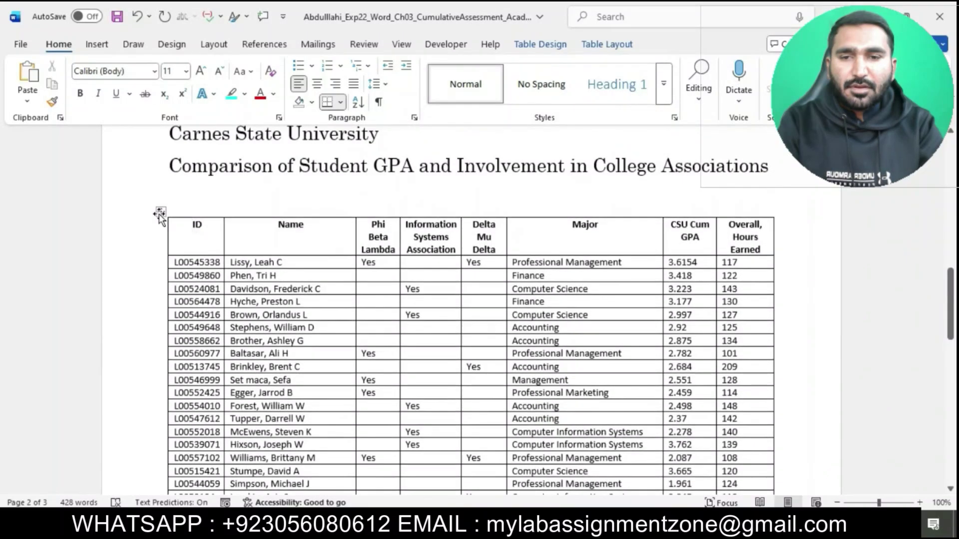
left_click(159, 214)
mouse_move(541, 524)
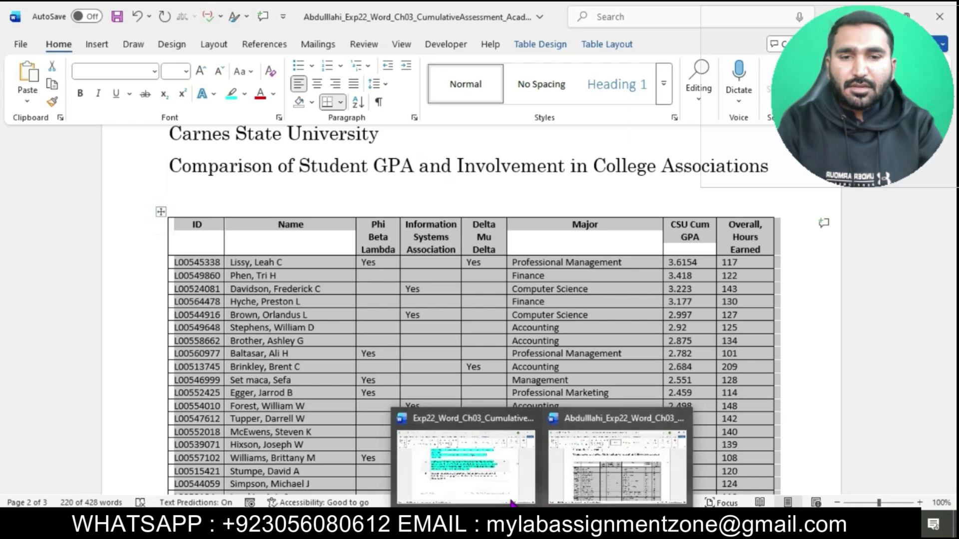
left_click(501, 497)
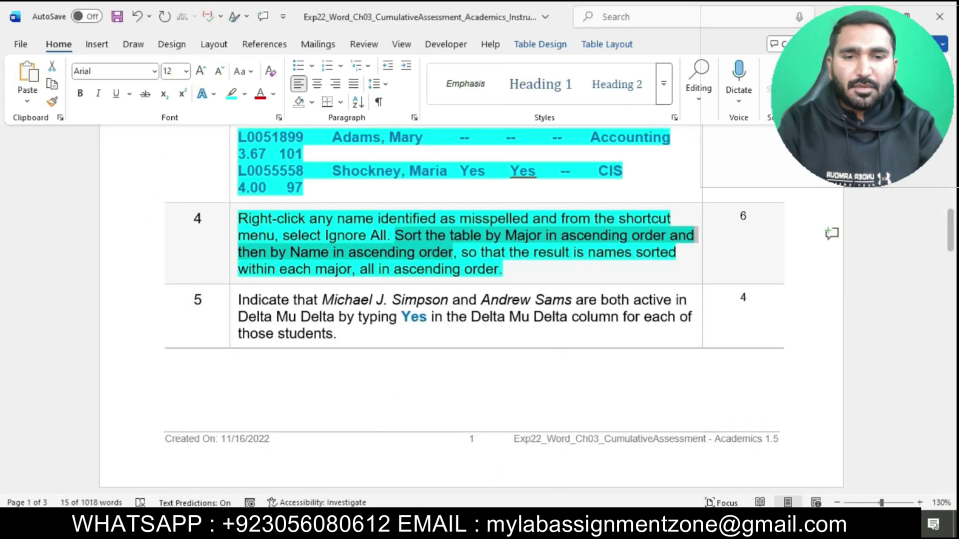
mouse_move(542, 524)
left_click(620, 465)
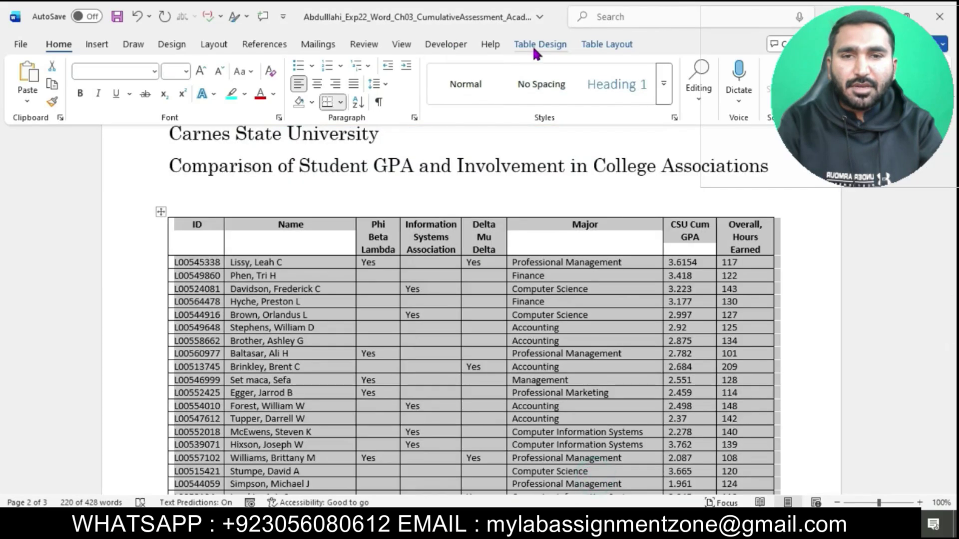
left_click(597, 44)
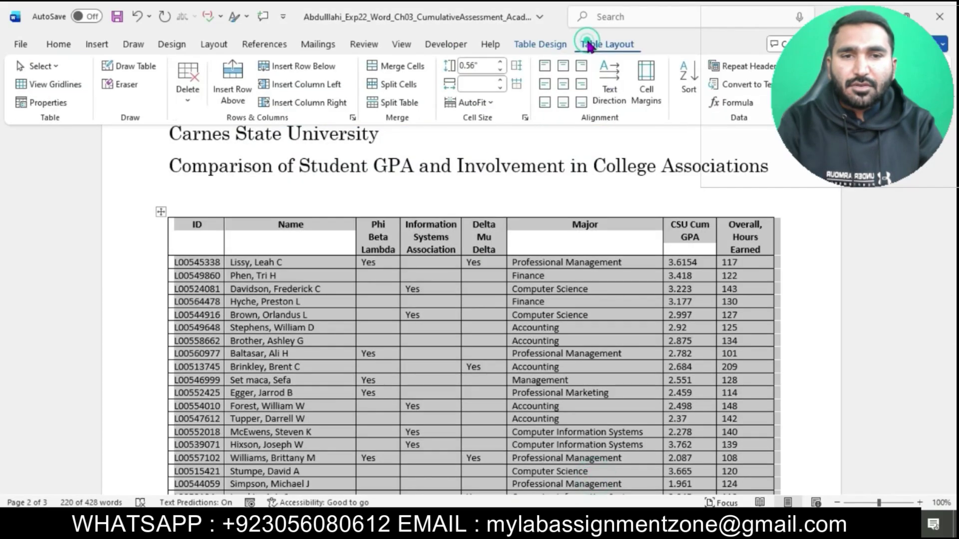
left_click(688, 80)
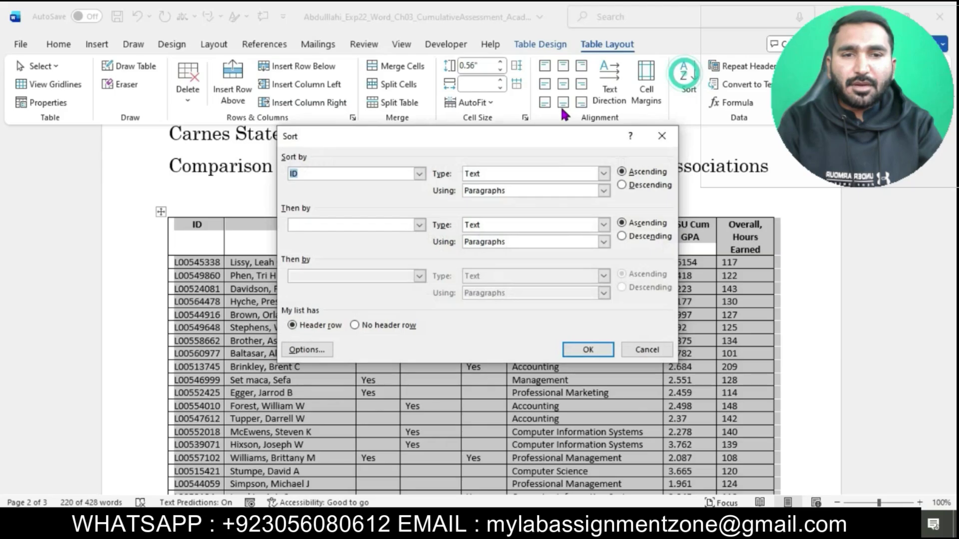
left_click(419, 174)
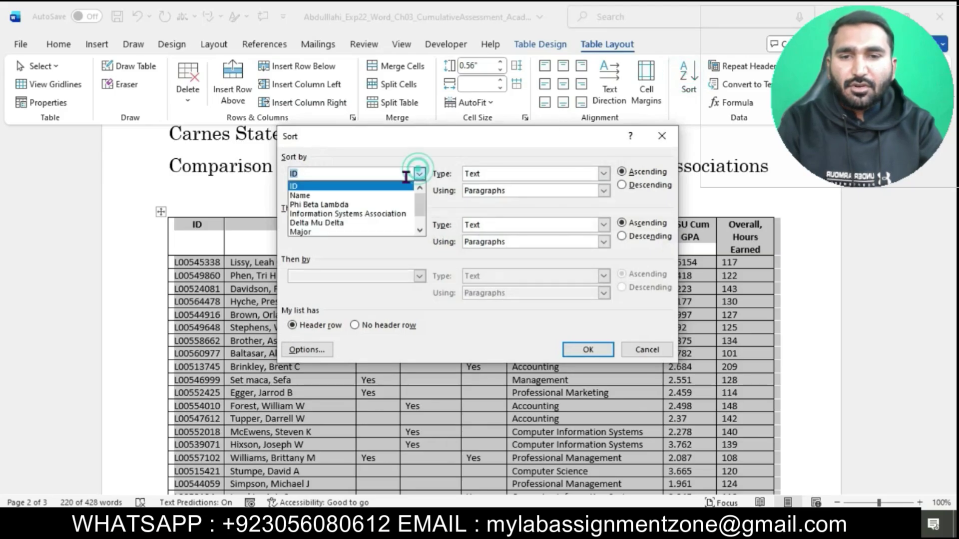
left_click(356, 233)
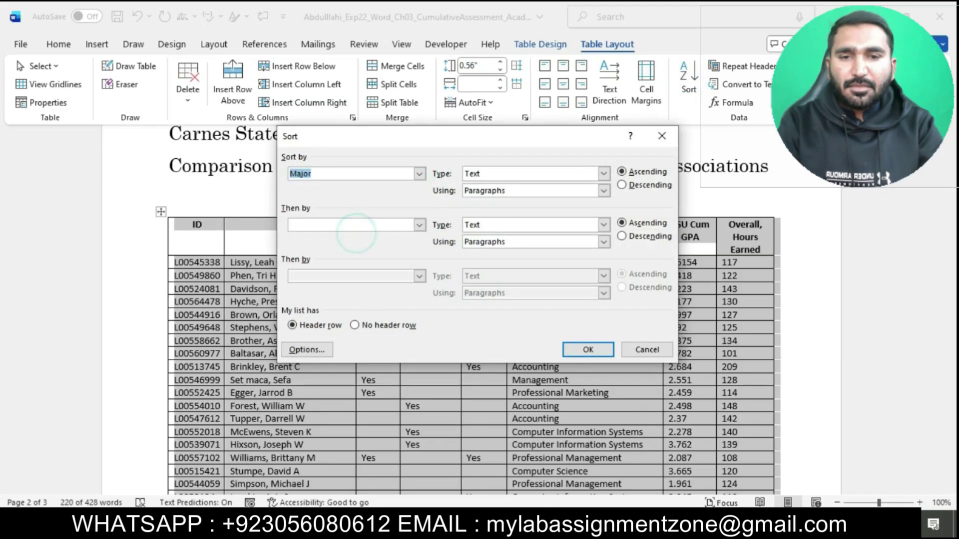
Add Name in ascending order as the second sort key and apply the sort to the student table.
mouse_move(517, 473)
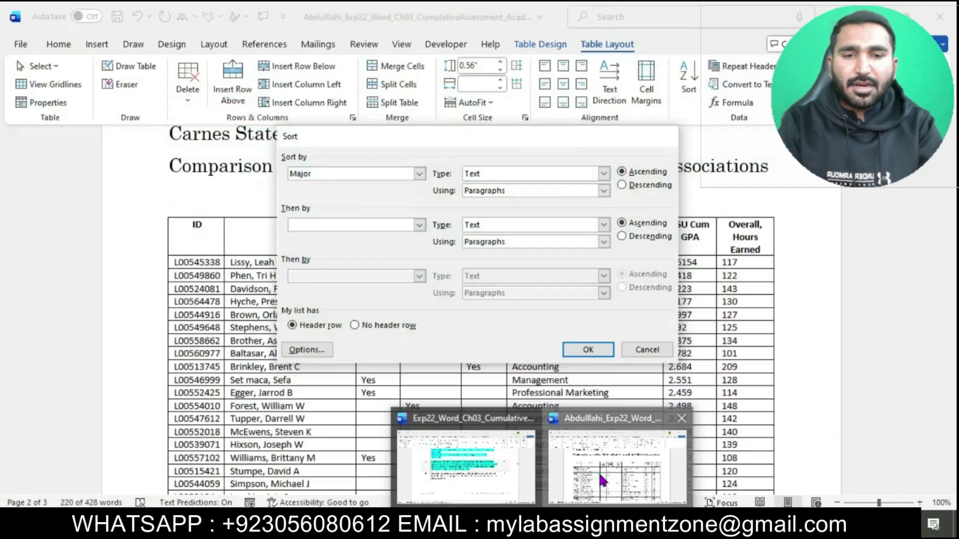
left_click(617, 470)
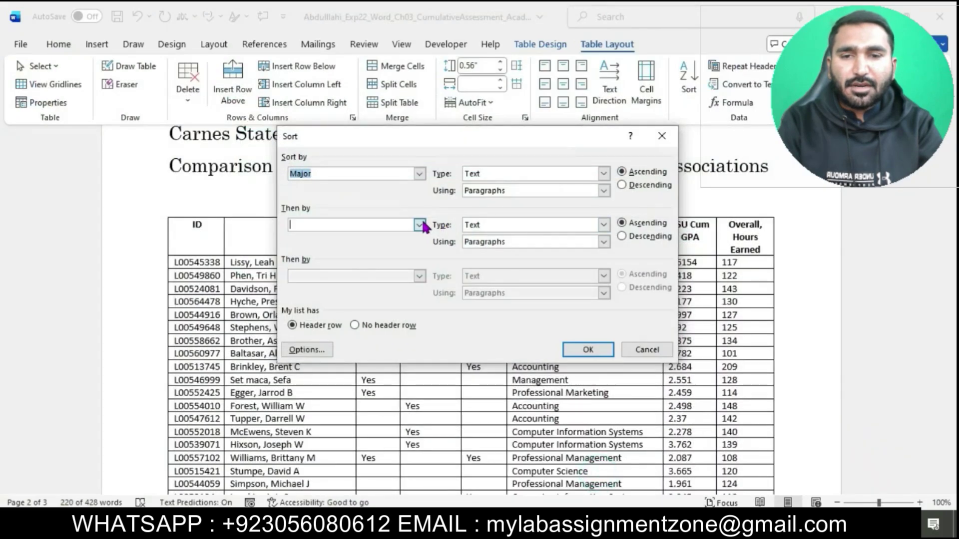
left_click(419, 225)
left_click(368, 252)
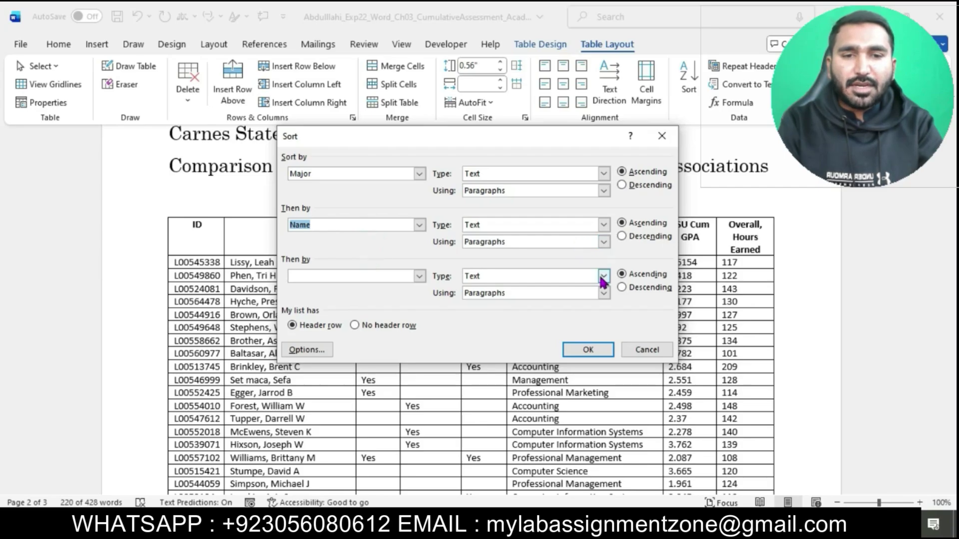
left_click(588, 350)
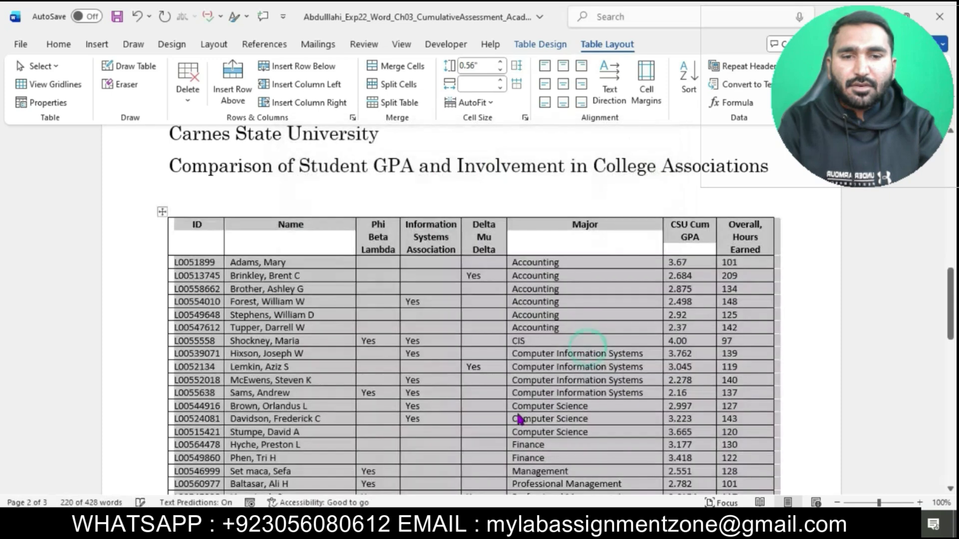
Highlight the step 5 instruction in turquoise in the instructions document and review which students need the Delta Mu Delta entry.
left_click(525, 496)
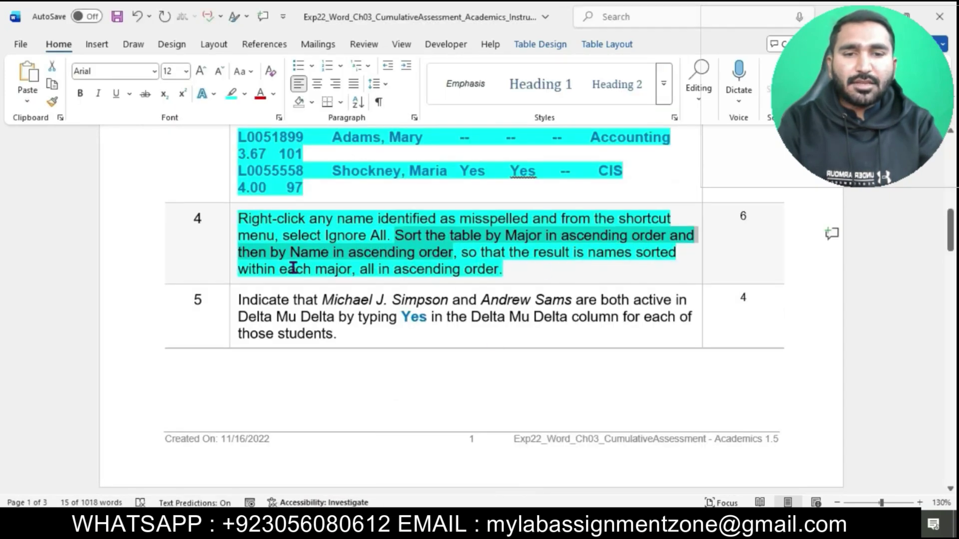
left_click(450, 270)
scroll(454, 269, "down", 3)
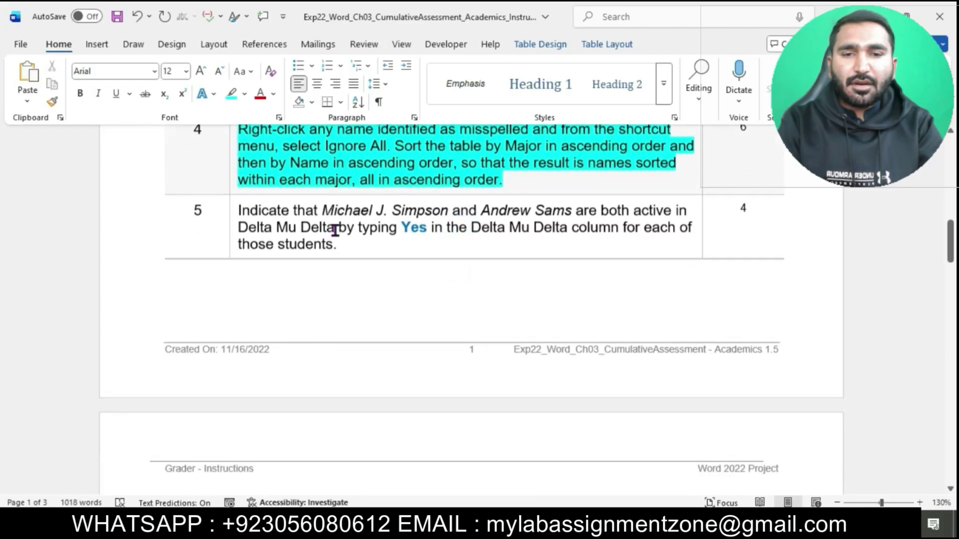
left_click(235, 213)
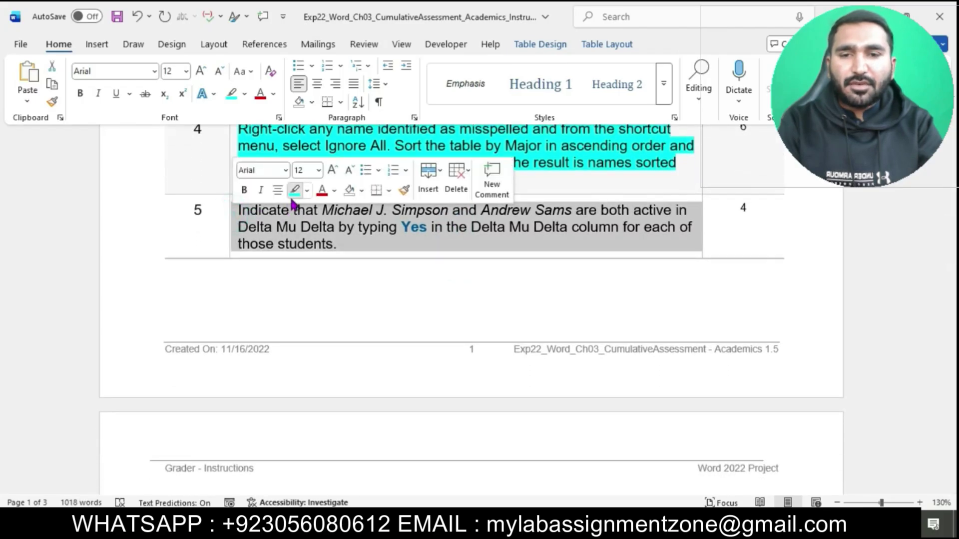
left_click(295, 190)
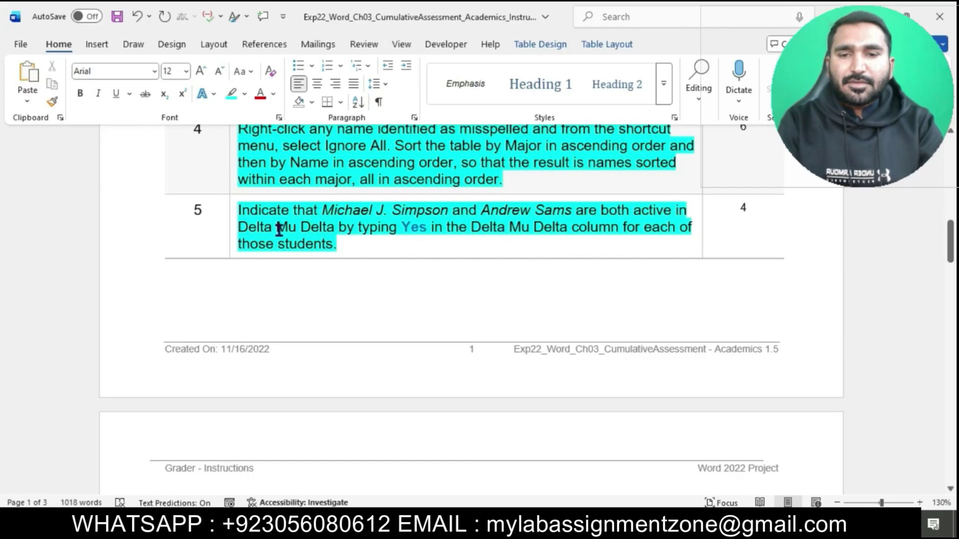
left_click_drag(247, 210, 439, 210)
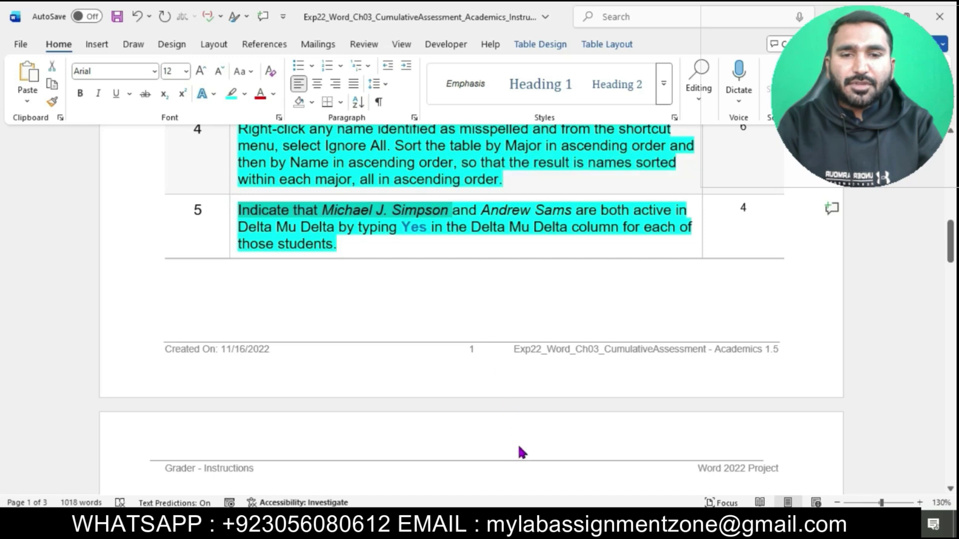
Look through the student table for the students named in step 5 and recheck the entry the instructions require.
mouse_move(539, 523)
left_click(592, 482)
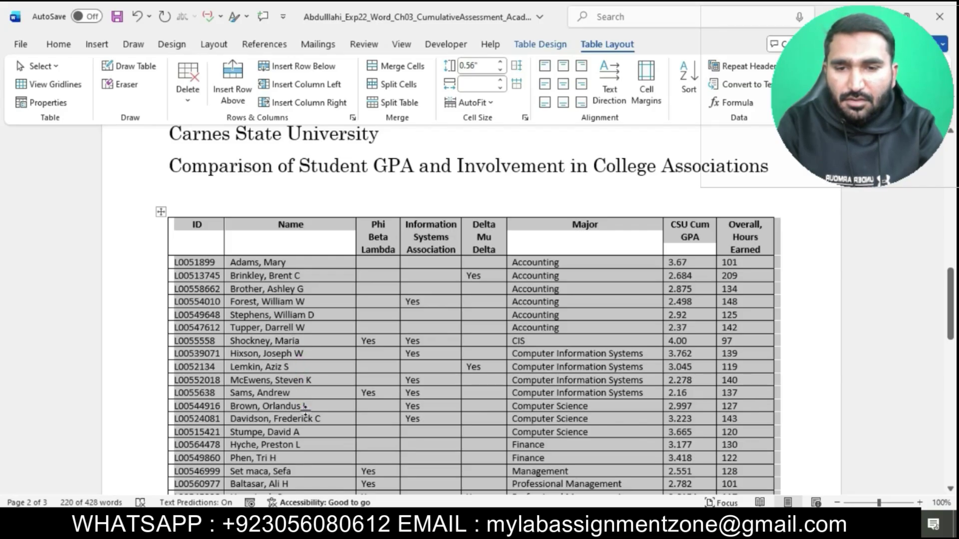
scroll(306, 407, "down", 1)
left_click(322, 376)
scroll(322, 376, "down", 3)
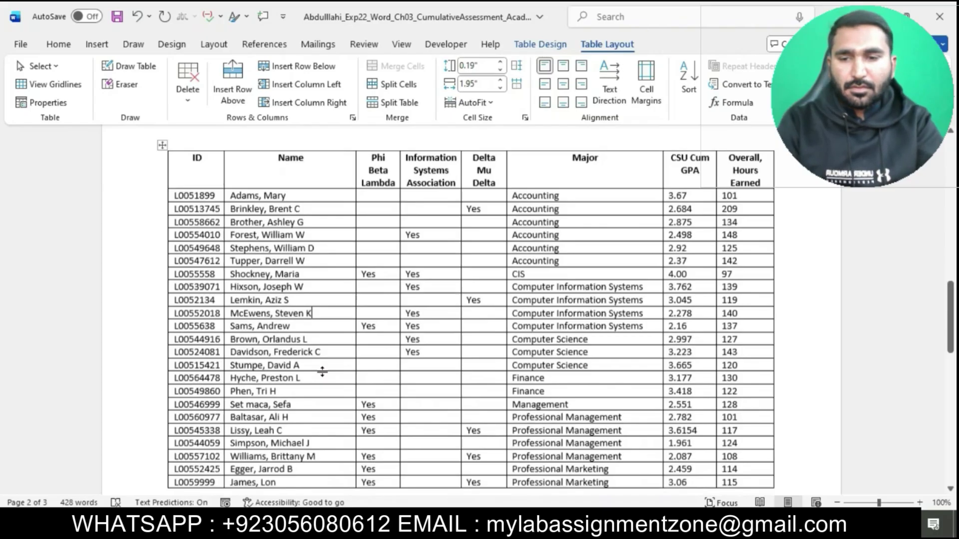
scroll(322, 372, "down", 1)
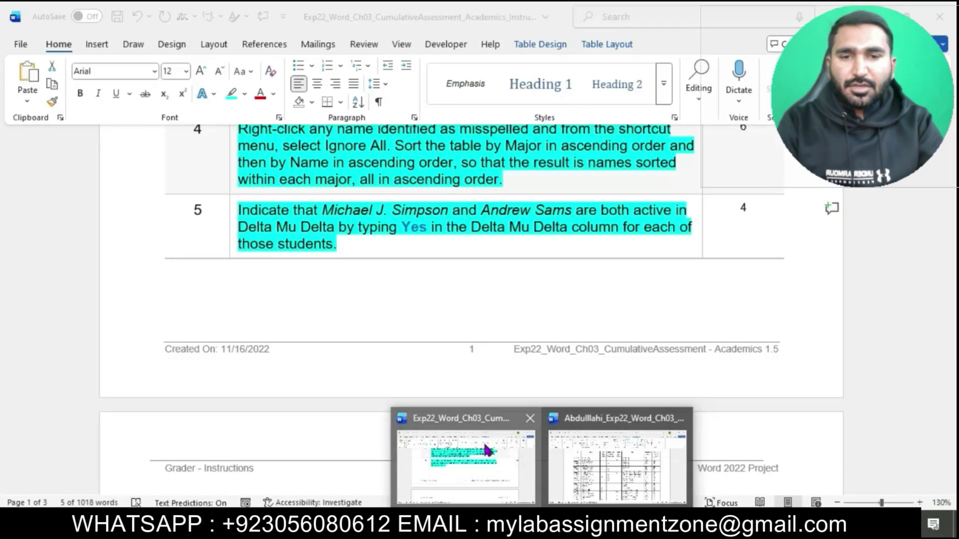
left_click(486, 449)
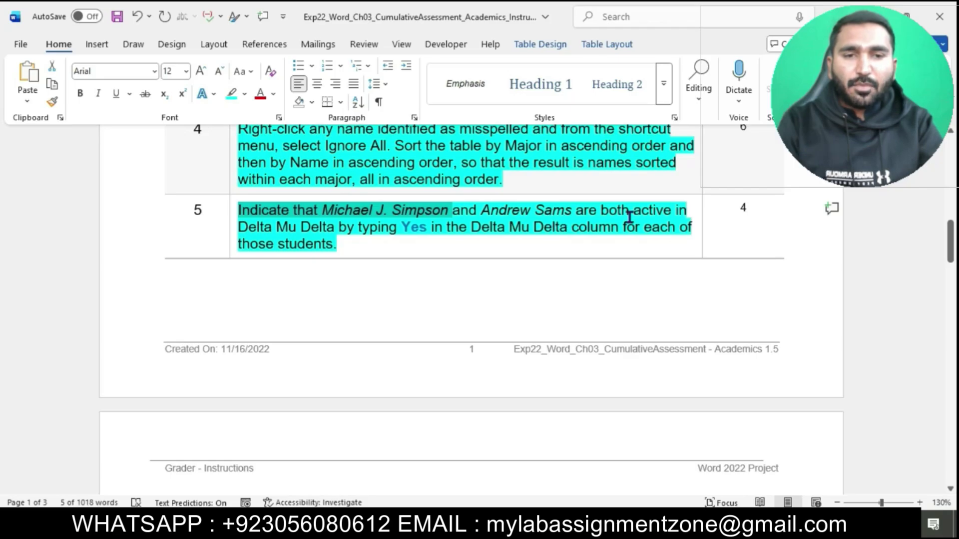
double_click(404, 229)
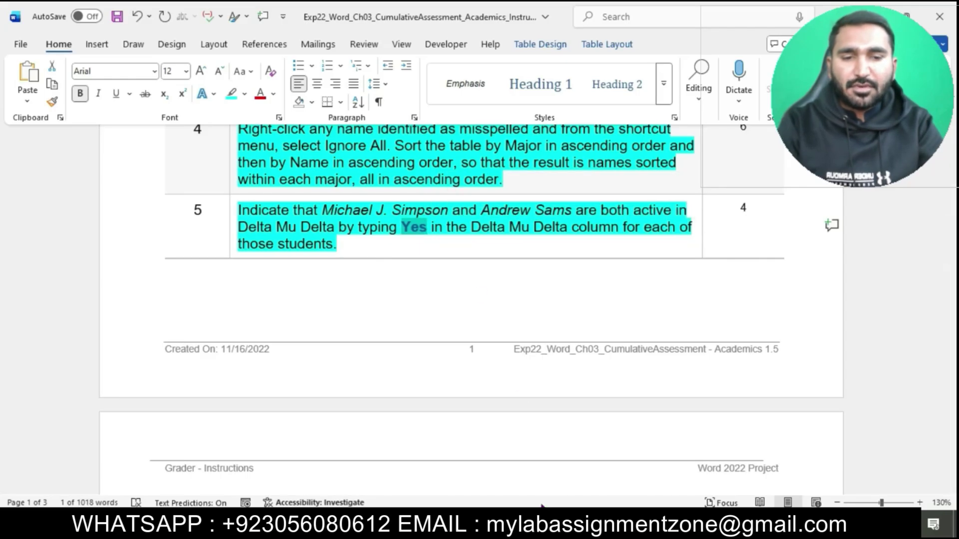
Enter Yes in the Delta Mu Delta column for the first student named in step 5.
mouse_move(544, 530)
left_click(588, 482)
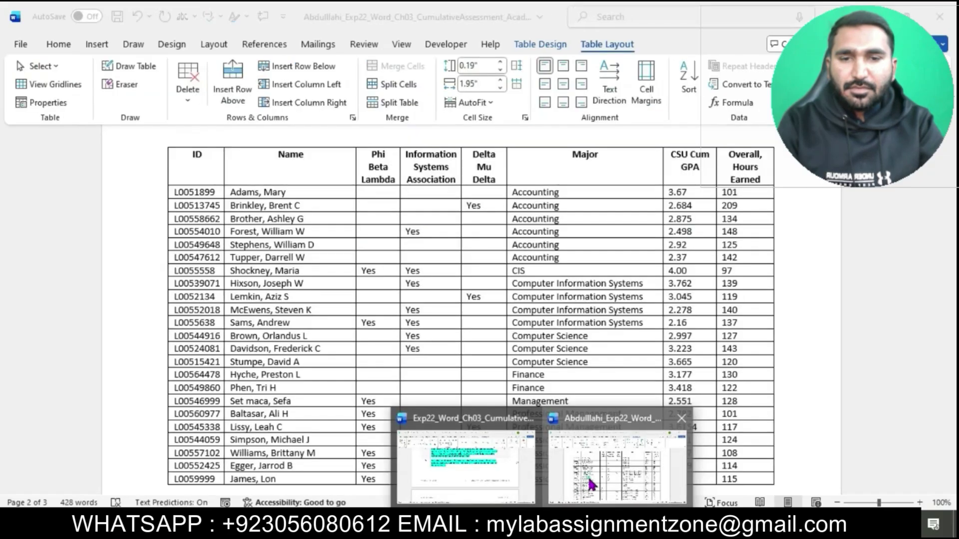
scroll(506, 361, "down", 1)
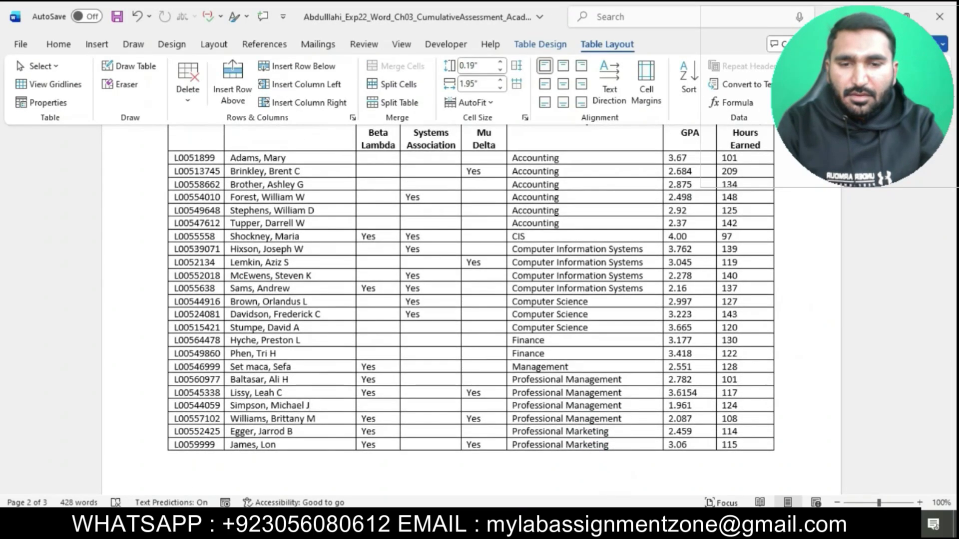
mouse_move(544, 529)
left_click(517, 482)
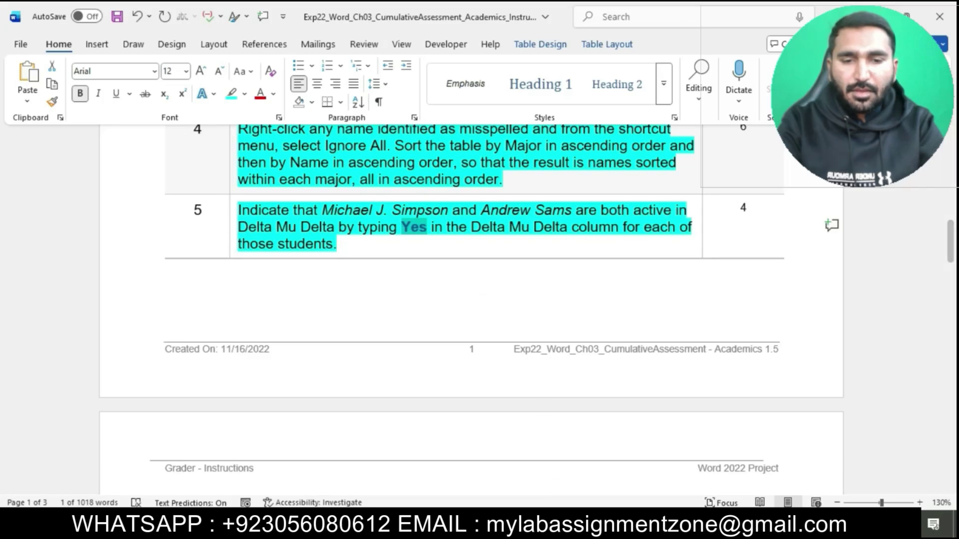
left_click(598, 466)
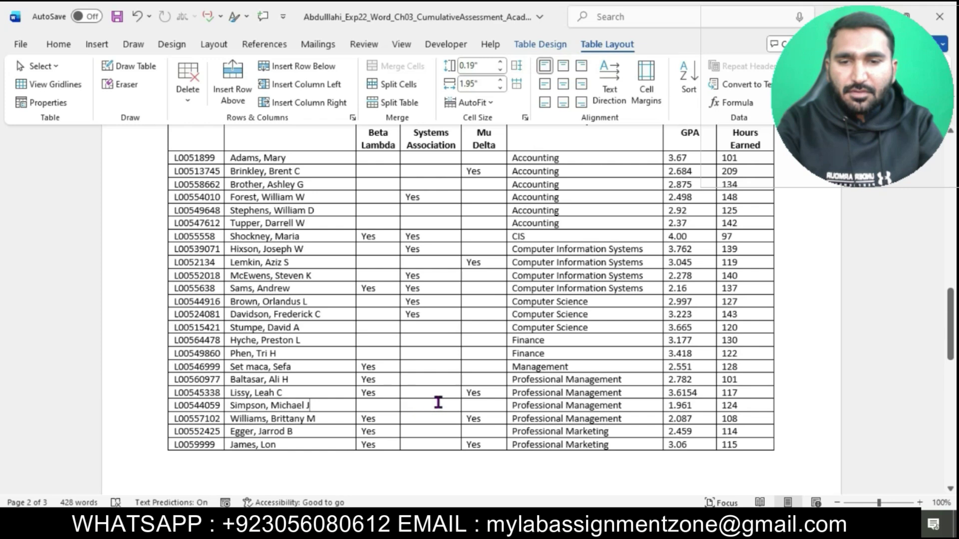
left_click(475, 406)
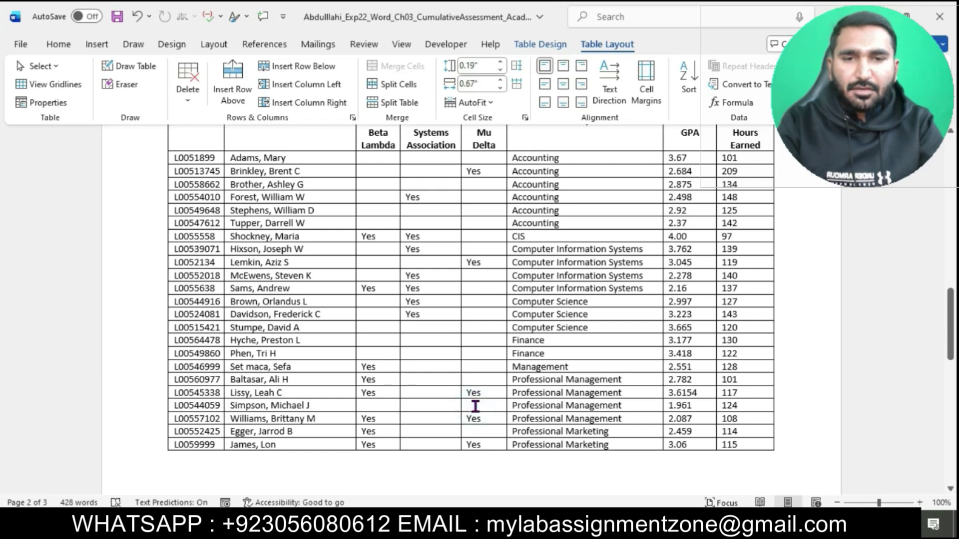
type("Yes")
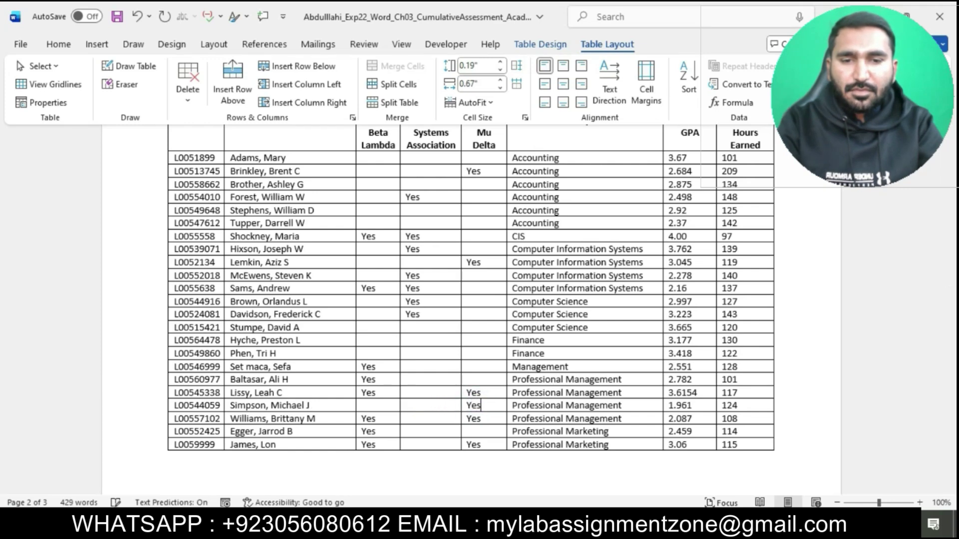
Recheck step 5 and enter Yes in the Delta Mu Delta column for the second student it names.
mouse_move(509, 524)
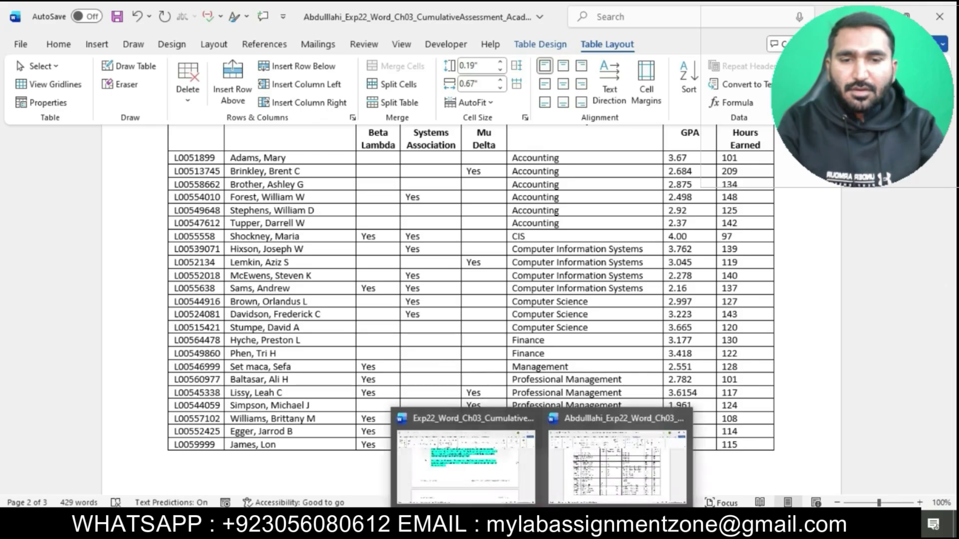
left_click(481, 462)
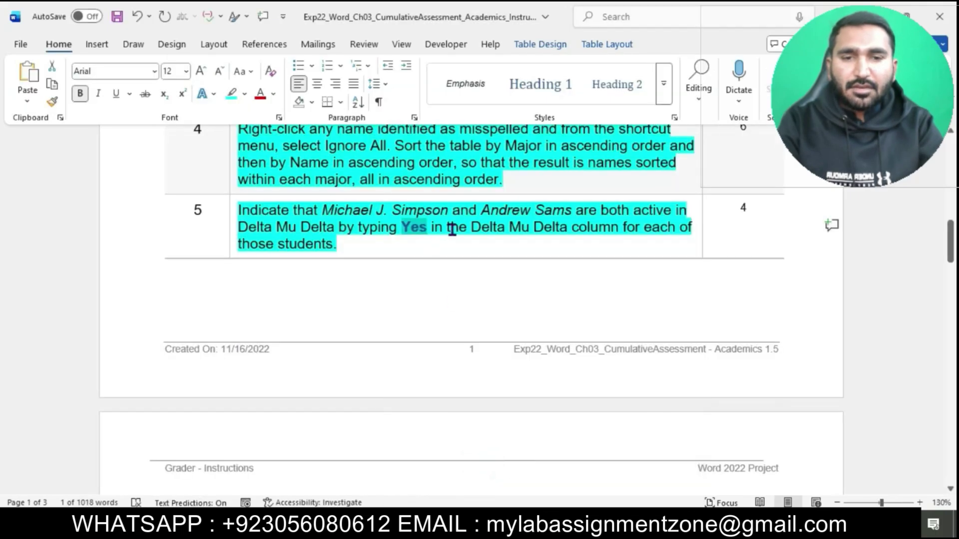
mouse_move(542, 524)
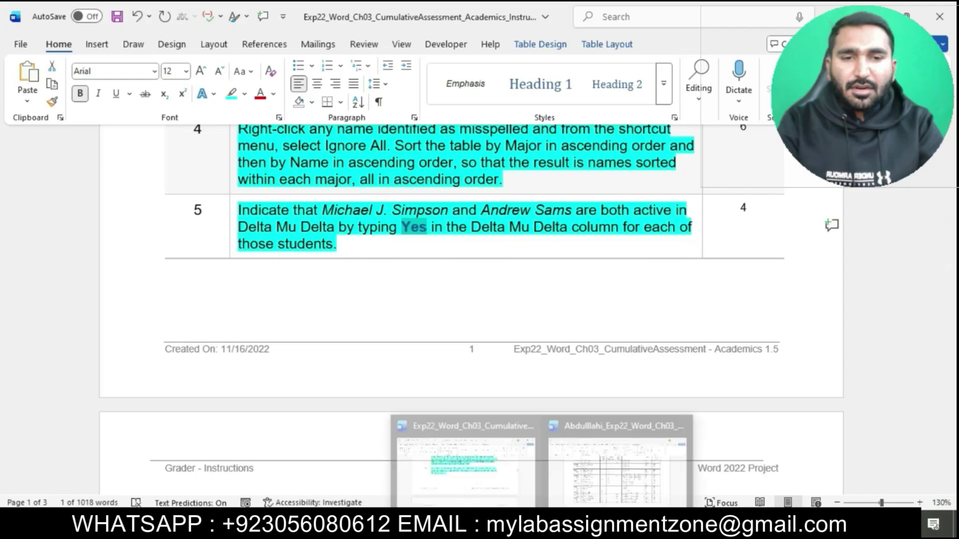
left_click(584, 482)
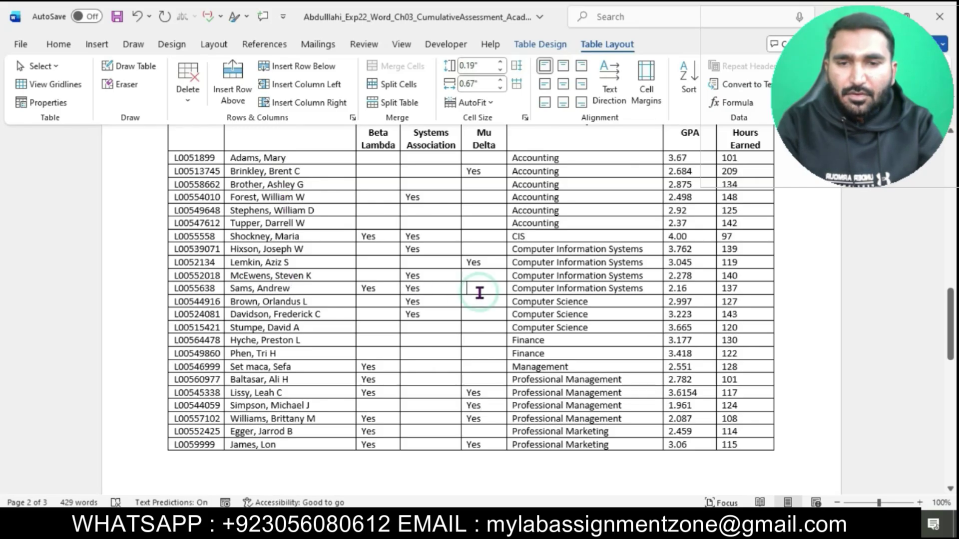
type("Yes")
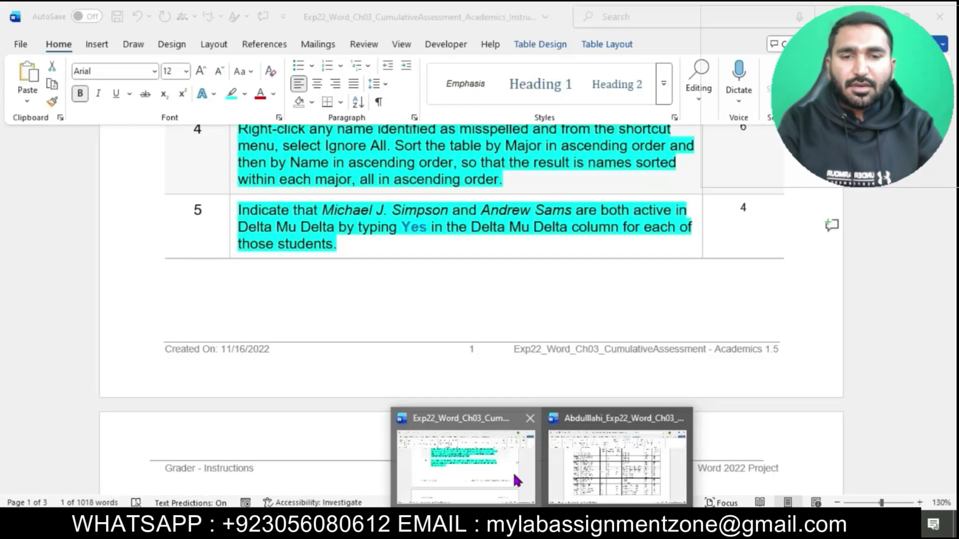
Highlight the step 6 instruction in turquoise in the instructions document and review its row insertion requirement.
left_click(515, 475)
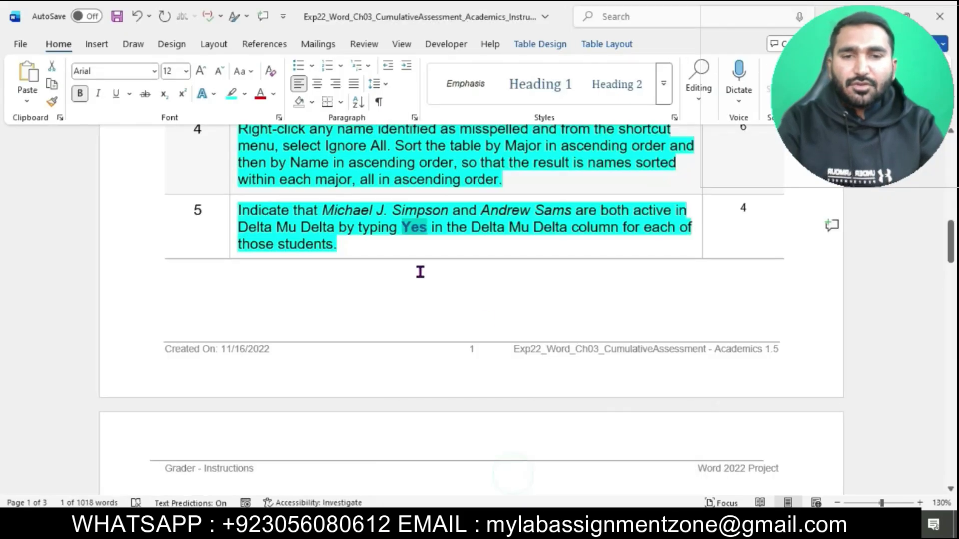
scroll(532, 256, "down", 5)
scroll(532, 256, "down", 1)
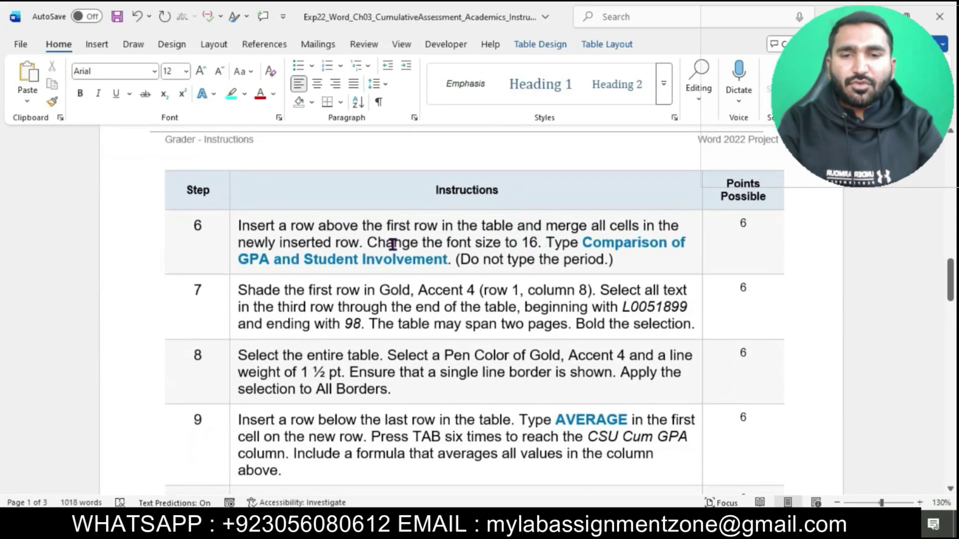
left_click(234, 227)
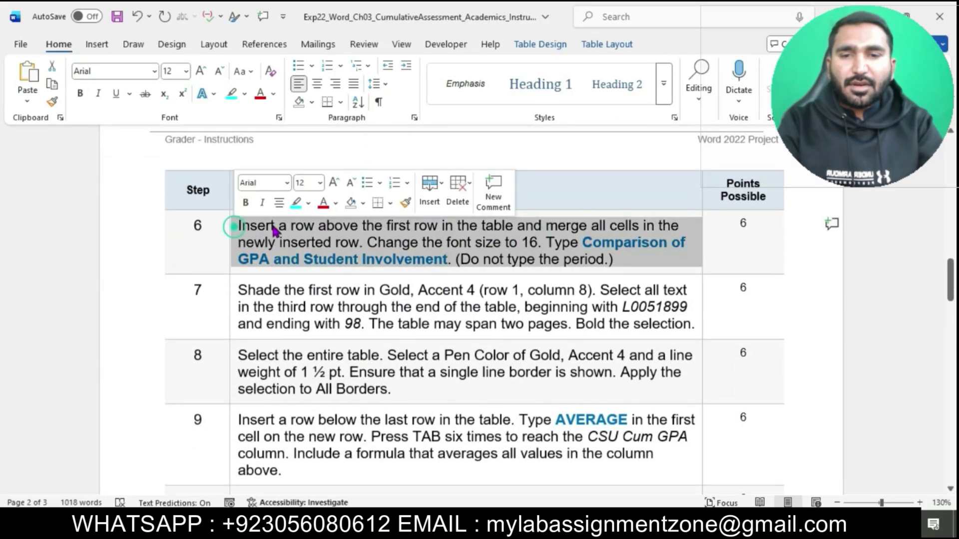
left_click(296, 202)
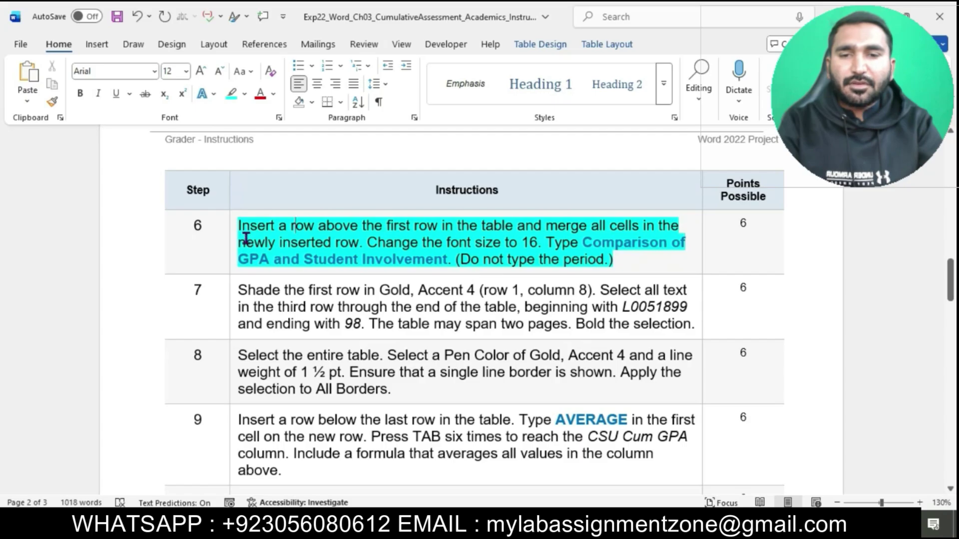
left_click_drag(239, 225, 515, 225)
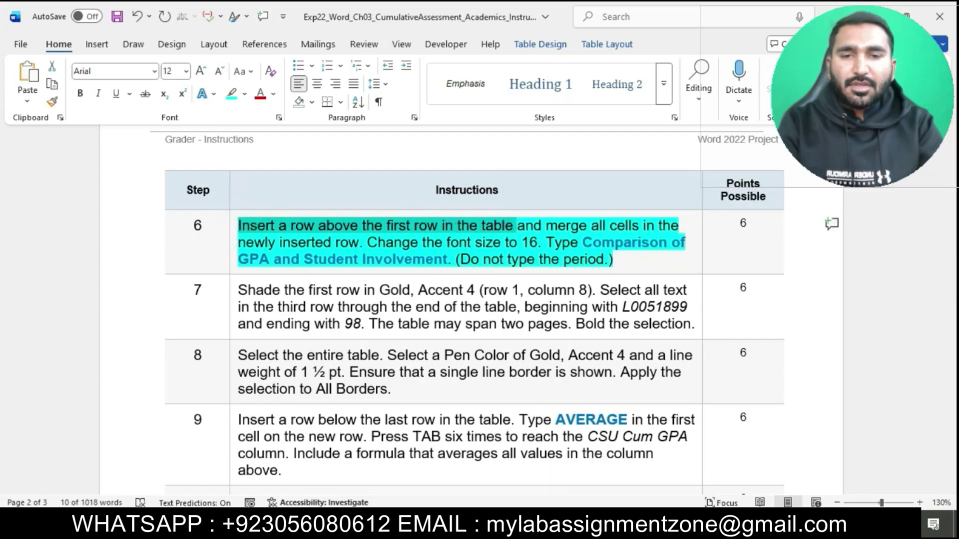
Insert a new row above the header row of the student table.
mouse_move(546, 529)
left_click(631, 488)
scroll(580, 330, "up", 4)
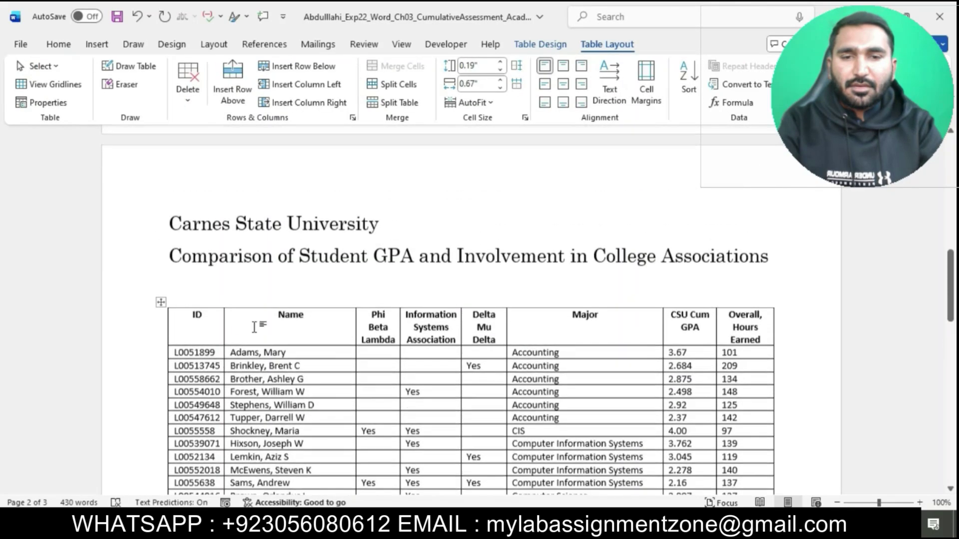
left_click(208, 323)
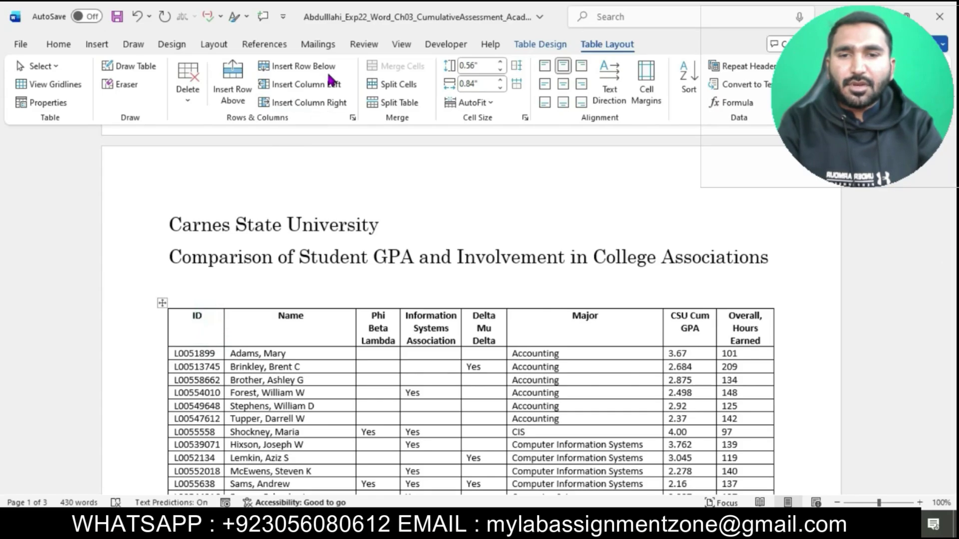
left_click(239, 80)
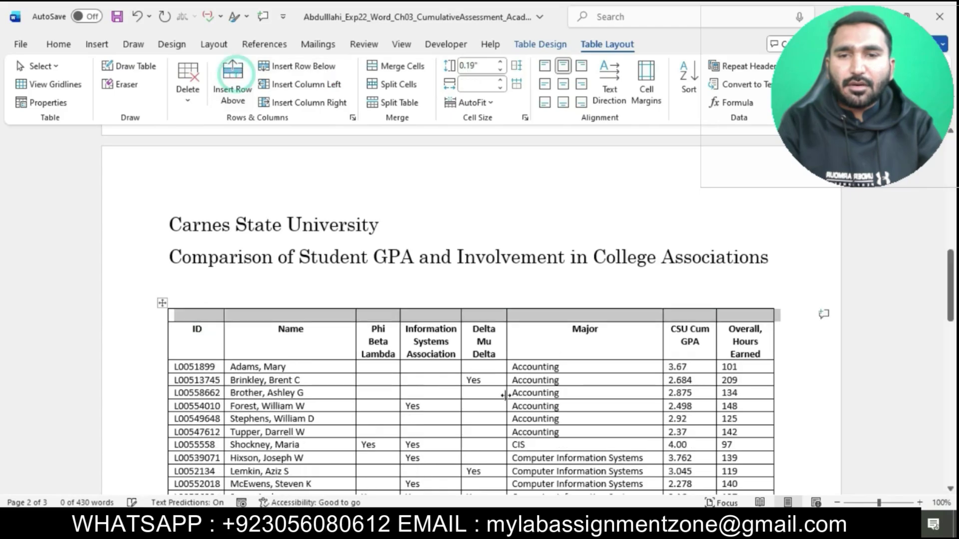
Recheck step 6 and merge all cells in the student table's newly inserted first row.
mouse_move(546, 529)
left_click(489, 452)
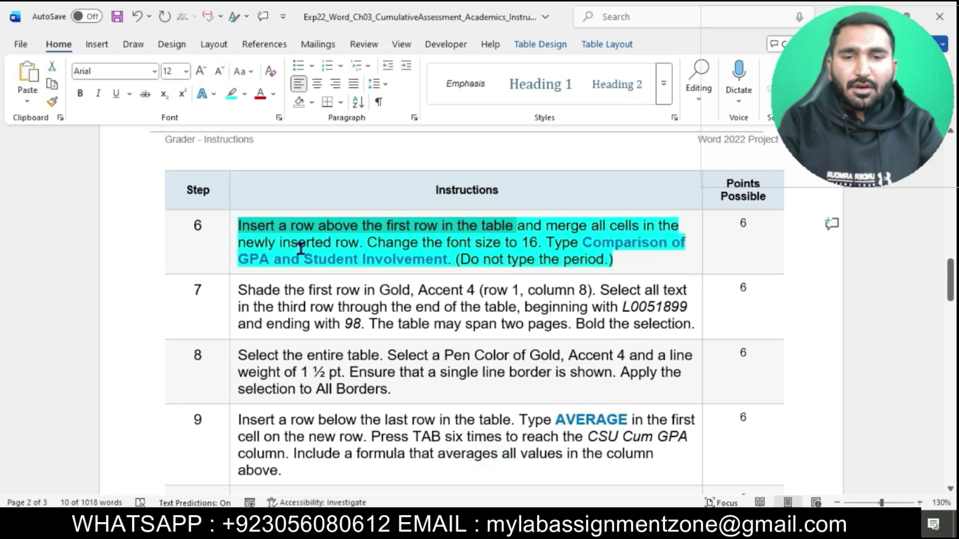
left_click_drag(532, 225, 366, 242)
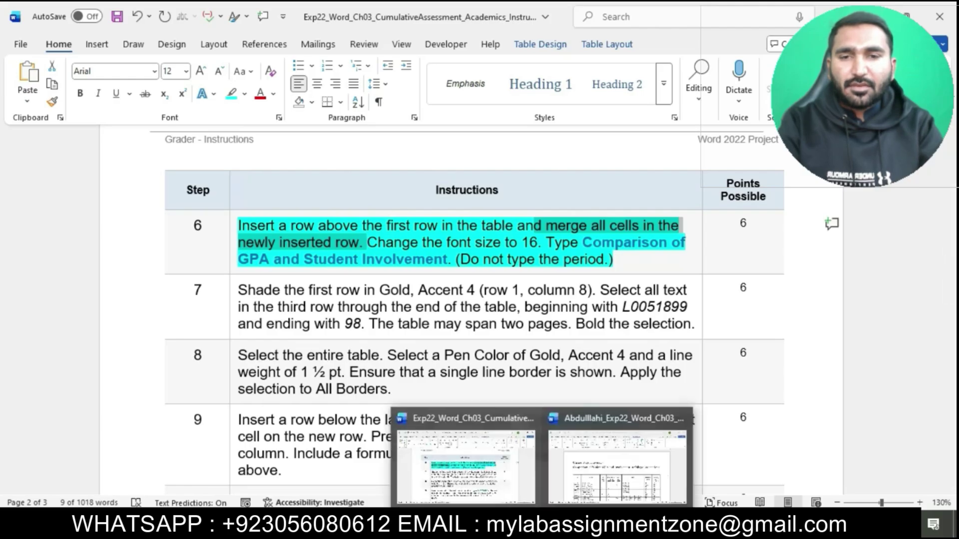
left_click(614, 472)
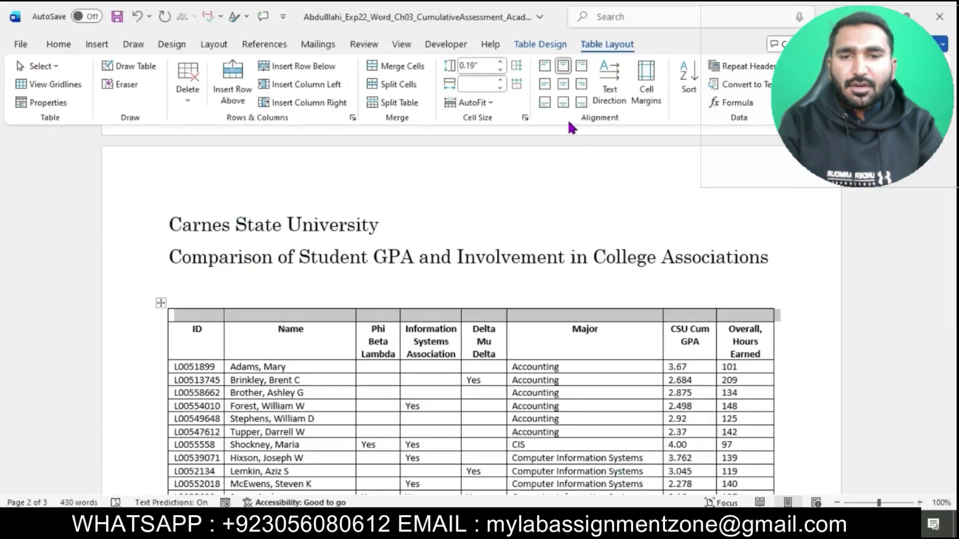
left_click(394, 70)
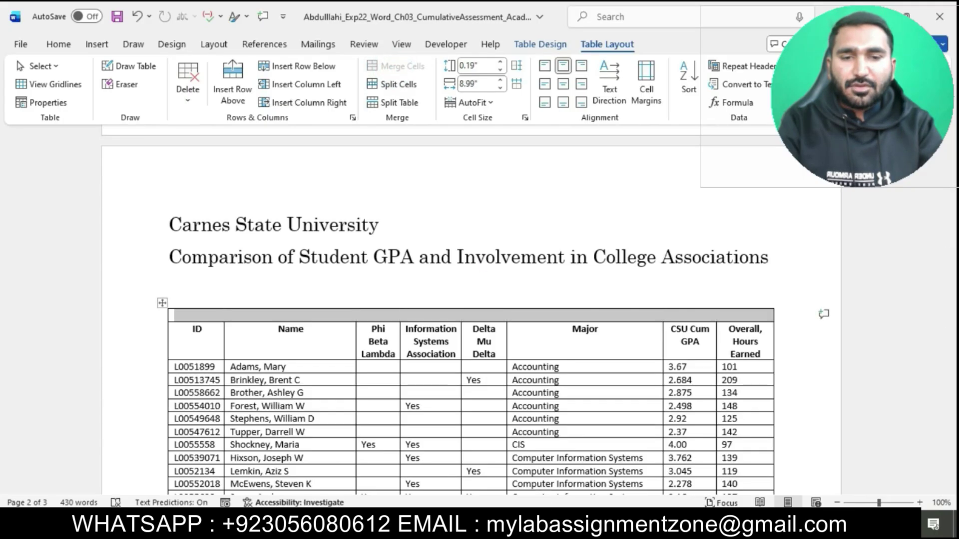
Recheck step 6 in the instructions document and set the student table's merged first row to font size 16.
left_click(467, 465)
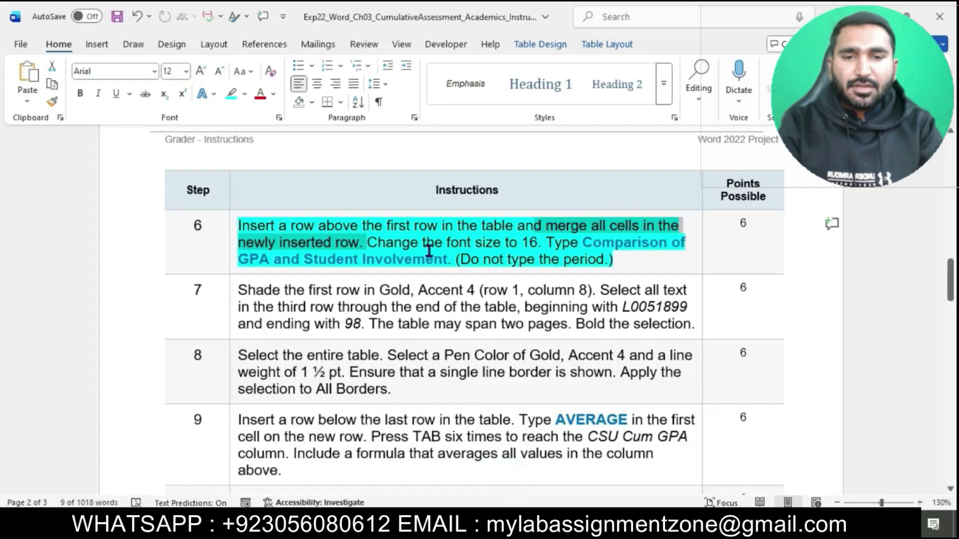
left_click_drag(368, 244, 537, 244)
mouse_move(564, 505)
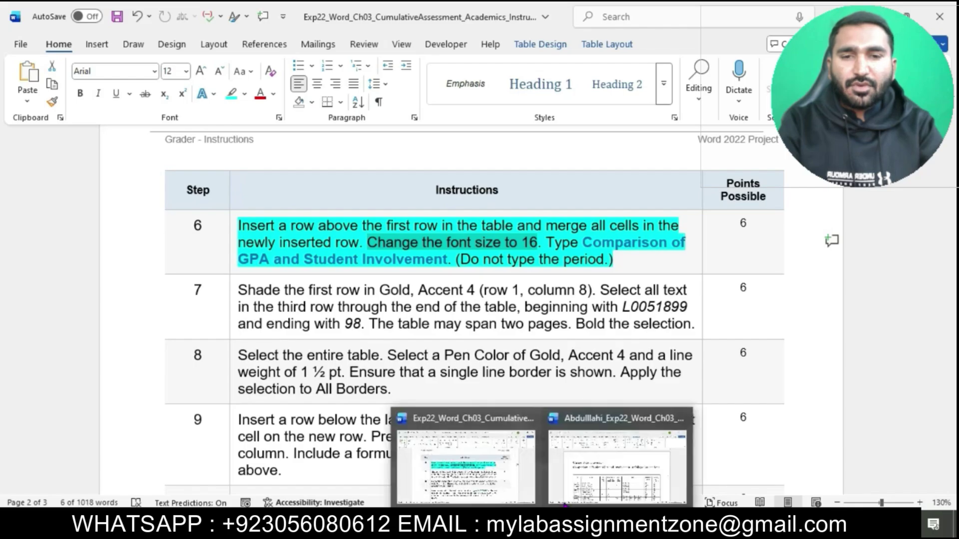
left_click(606, 459)
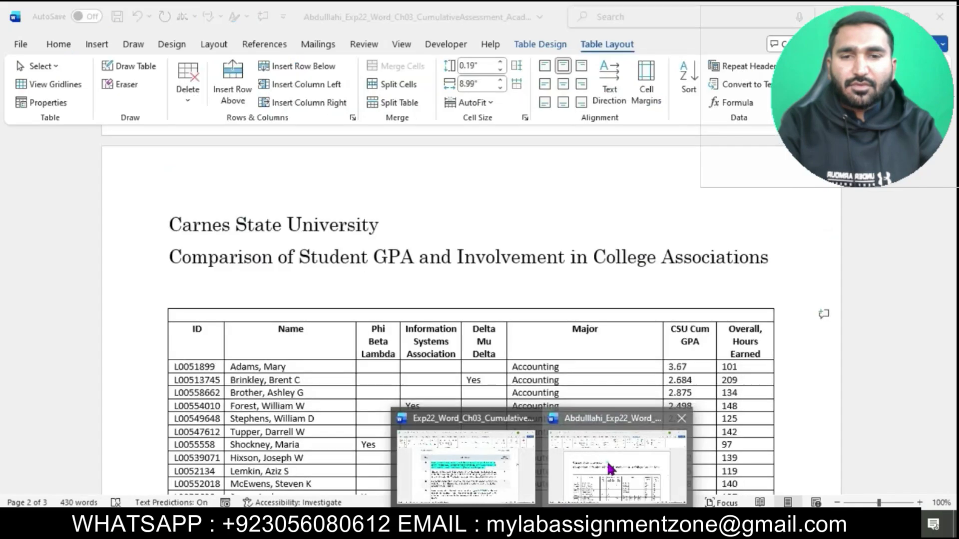
left_click(61, 48)
left_click(187, 72)
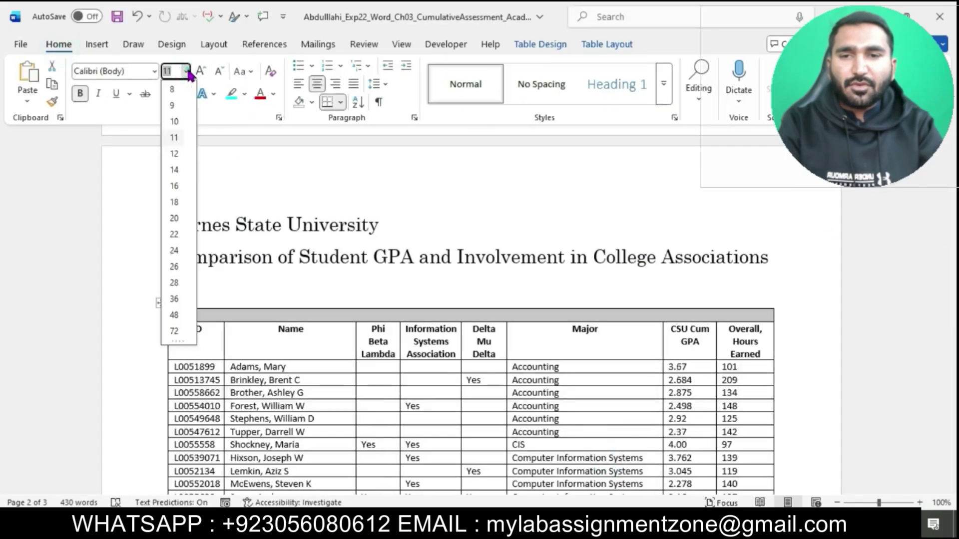
left_click(174, 185)
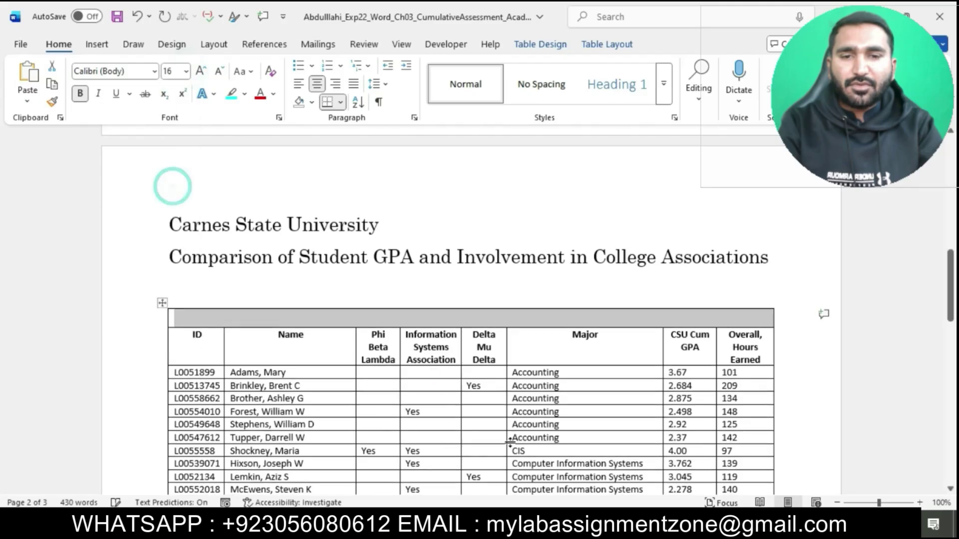
Copy the title text "Comparison of GPA and Student Involvement" without its period from step 6 of the instructions document.
mouse_move(539, 529)
left_click(508, 473)
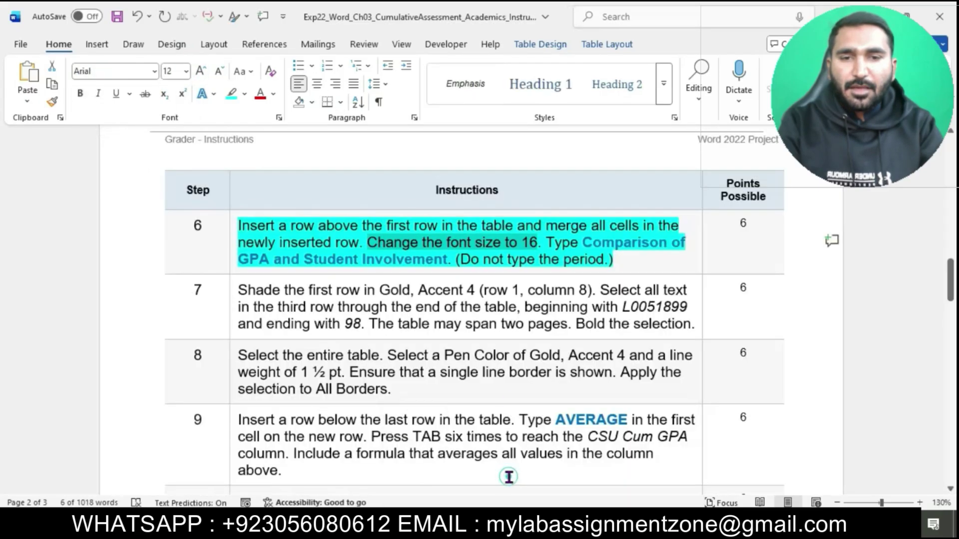
left_click(513, 256)
left_click_drag(582, 242, 451, 261)
key("ctrl+c")
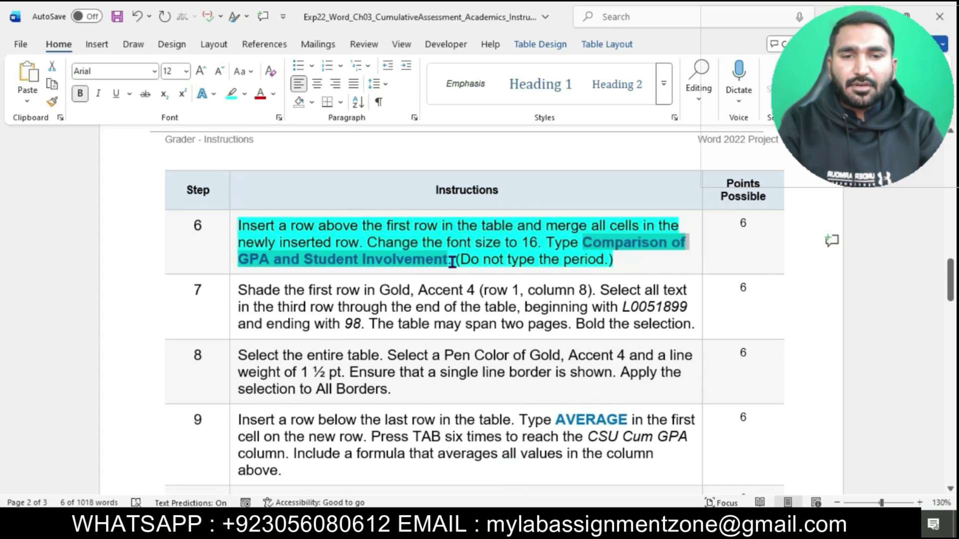
Paste the copied title into the student table's merged first row without its source formatting.
left_click(541, 529)
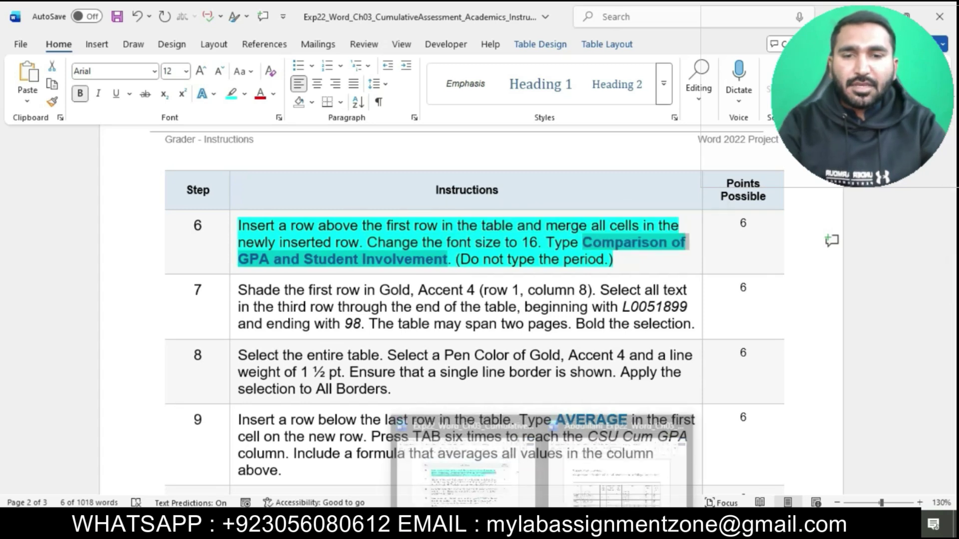
left_click(607, 474)
left_click(306, 314)
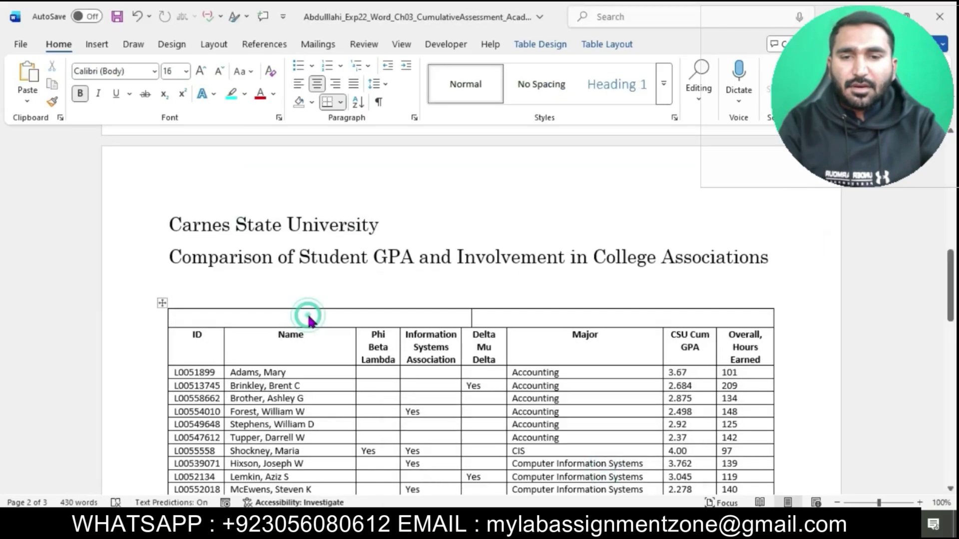
key("ctrl+v")
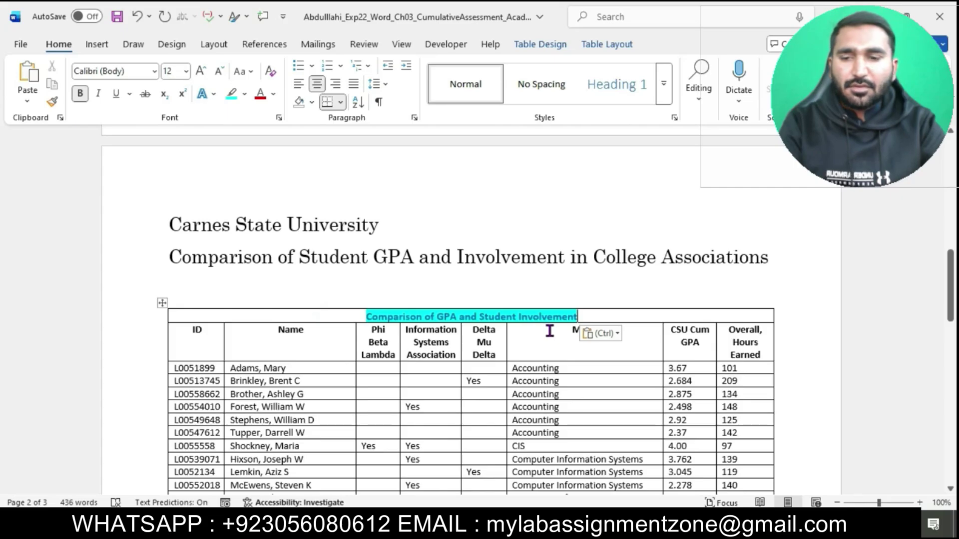
left_click(601, 333)
left_click(677, 374)
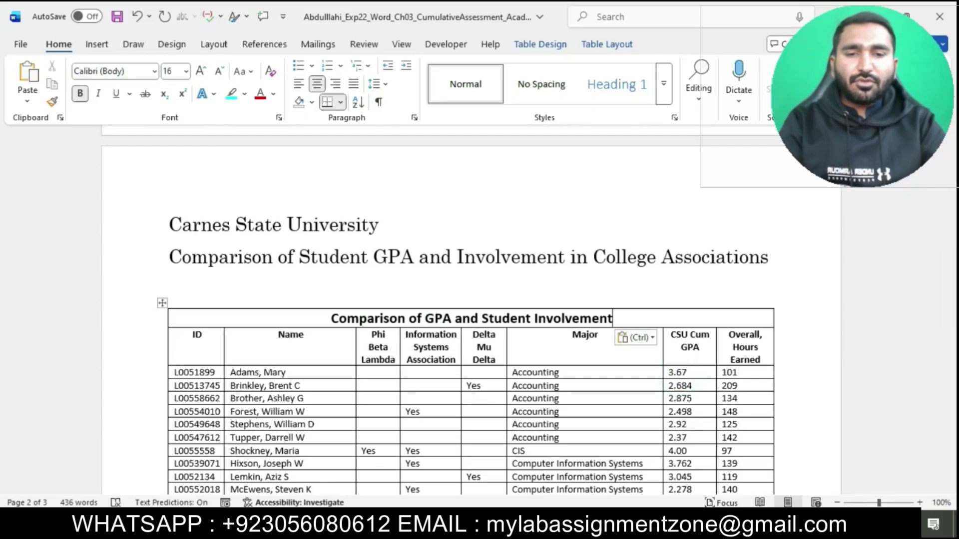
Highlight everything from step 7 through the Total Points row in turquoise in the instructions document.
mouse_move(543, 529)
left_click(524, 464)
scroll(509, 270, "down", 1)
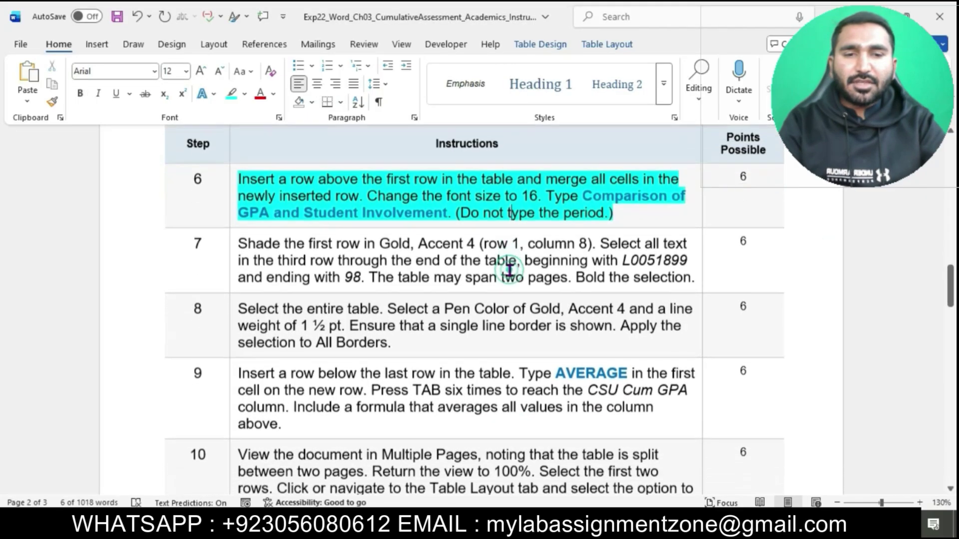
left_click(239, 229)
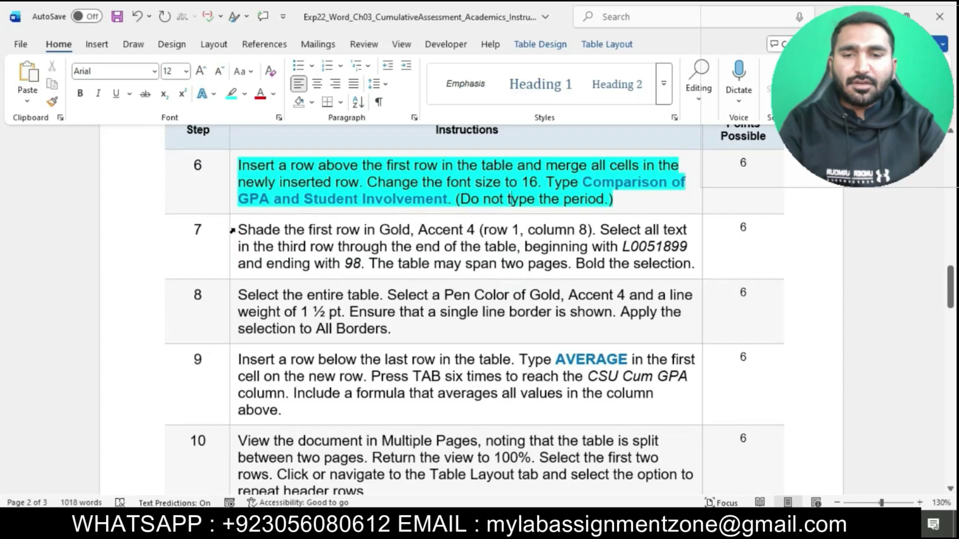
left_click_drag(232, 231, 233, 229)
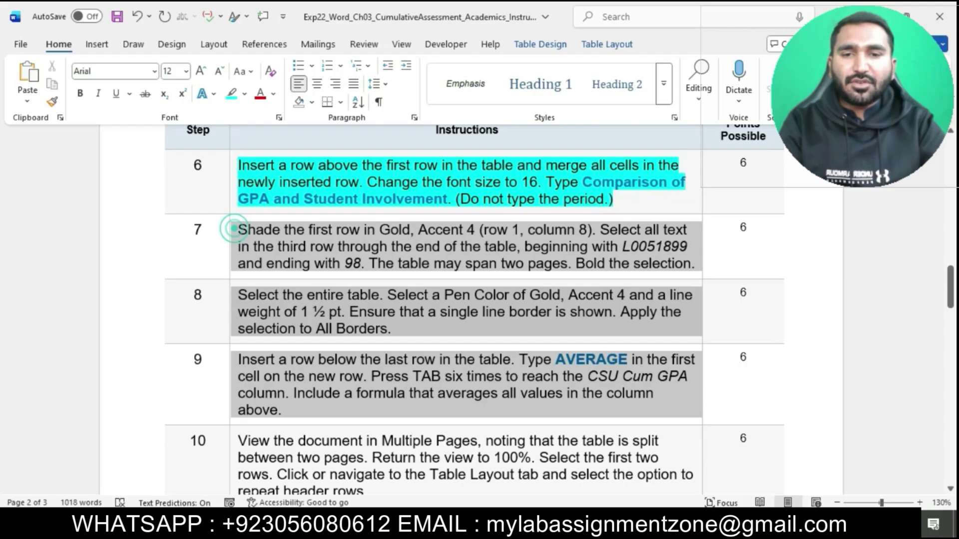
scroll(231, 225, "down", 20)
left_click_drag(233, 229, 745, 464)
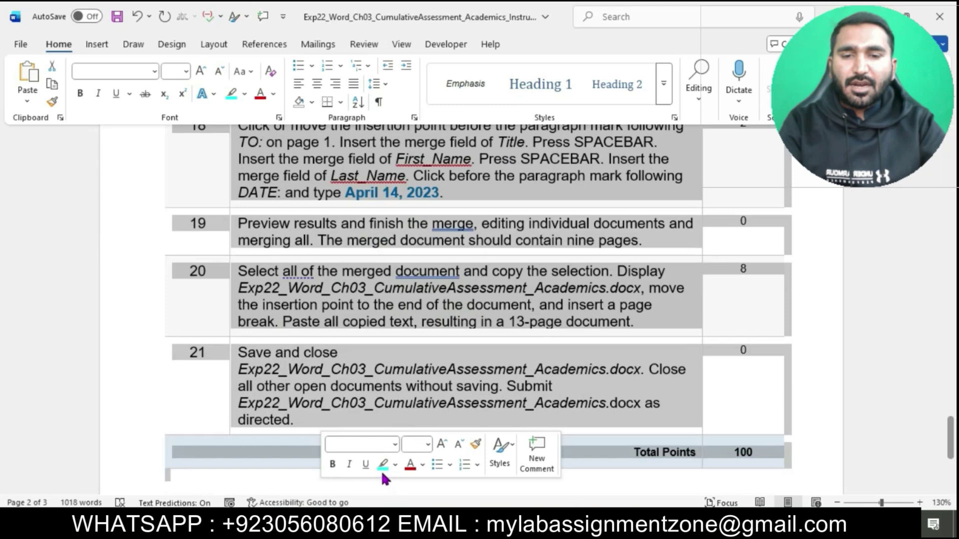
left_click(379, 468)
left_click(469, 419)
Look over the highlighted instructions back to the project title and reduce the document zoom to 110%.
scroll(469, 419, "down", 3)
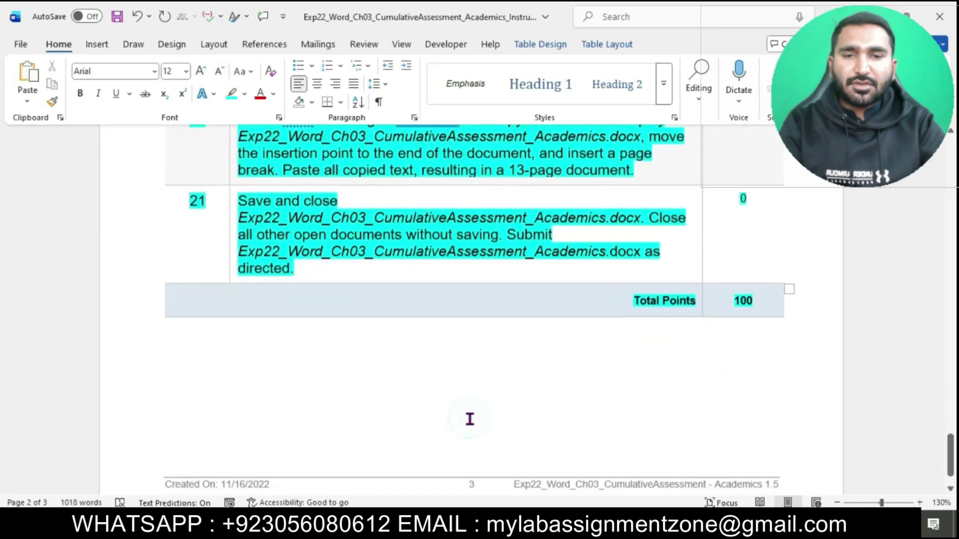
scroll(469, 419, "up", 6)
scroll(469, 419, "up", 15)
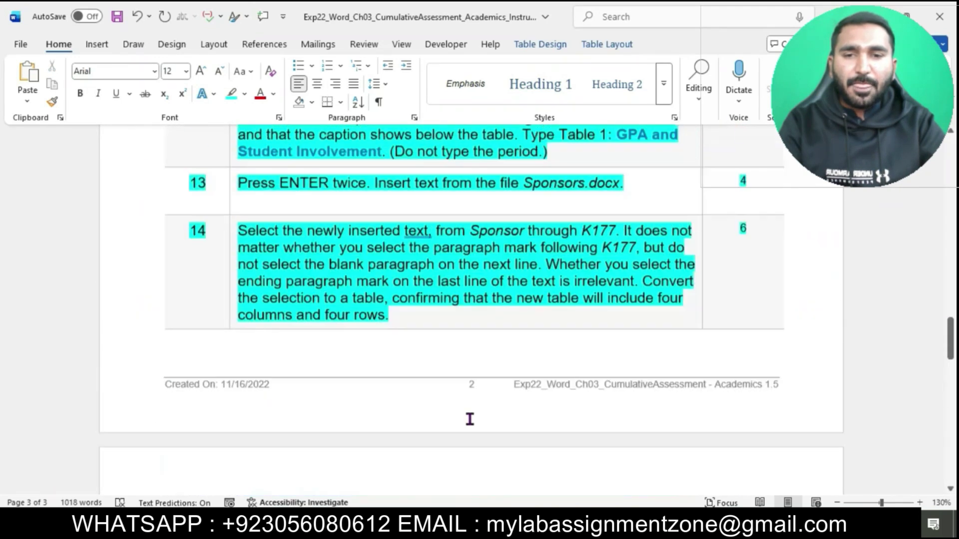
scroll(472, 424, "up", 10)
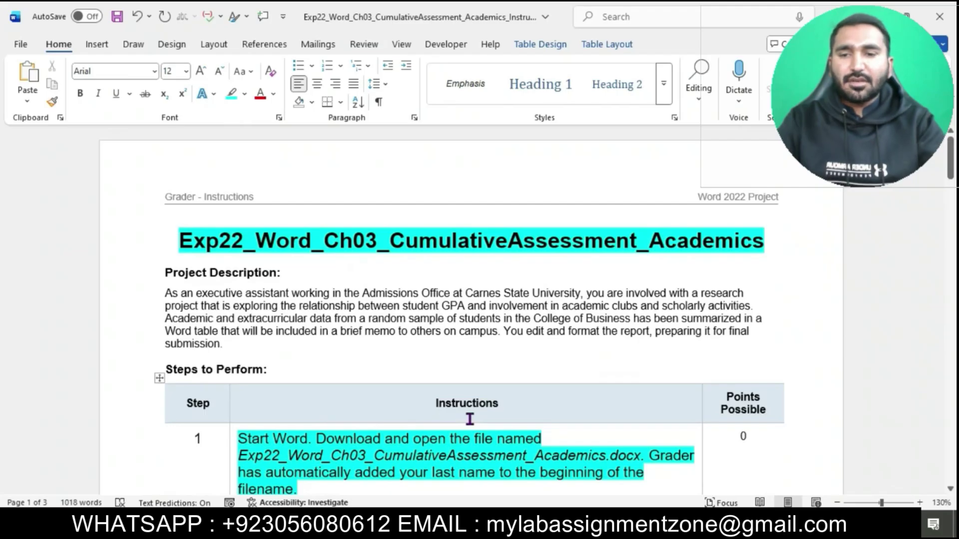
scroll(469, 420, "down", 2)
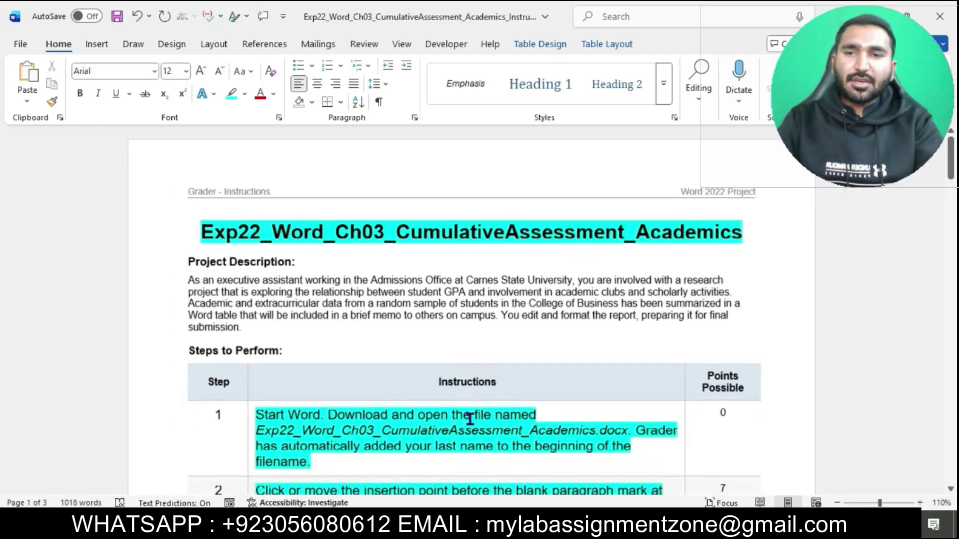